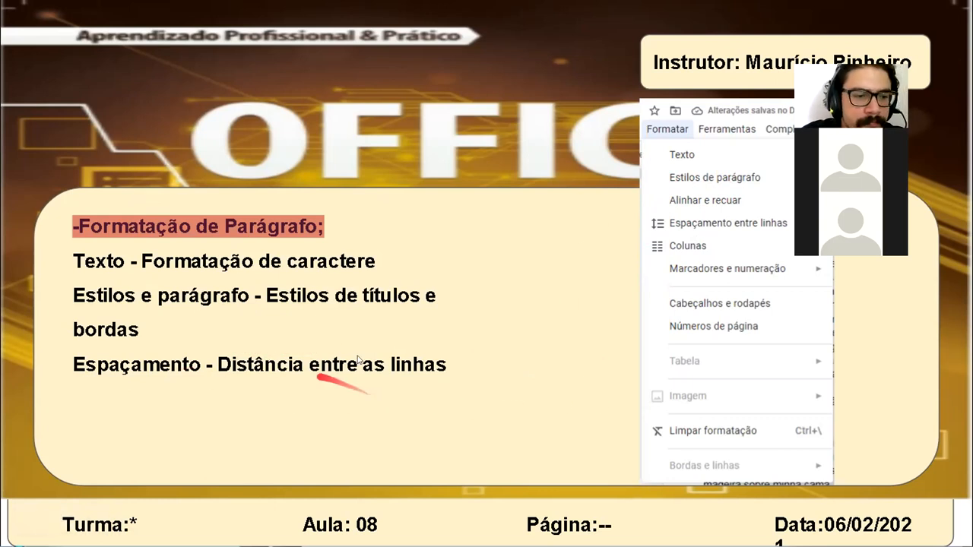
Step: Go through the lesson slides on paragraph formatting, first steps, the ruler and ABNT paragraph rules
{"action": "key", "text": "Right"}
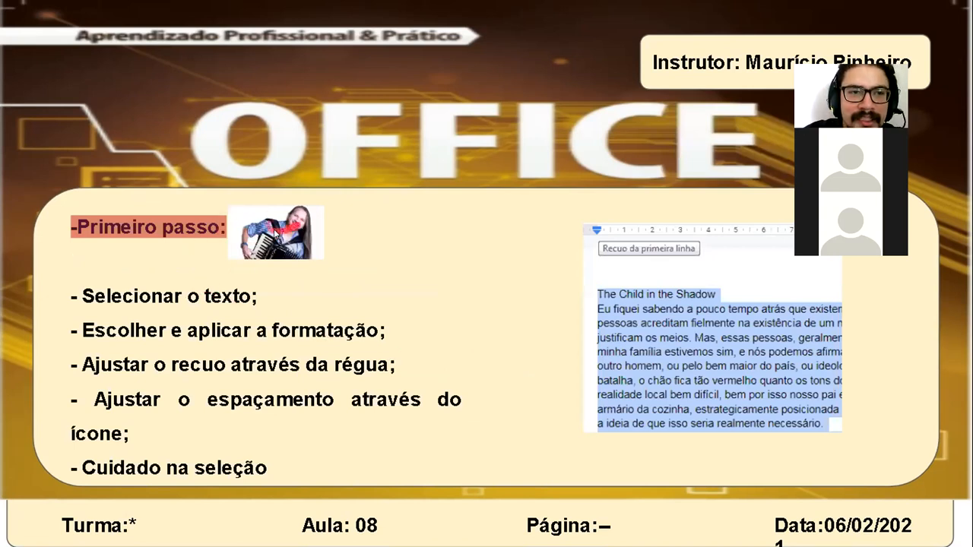
{"action": "key", "text": "alt+Tab"}
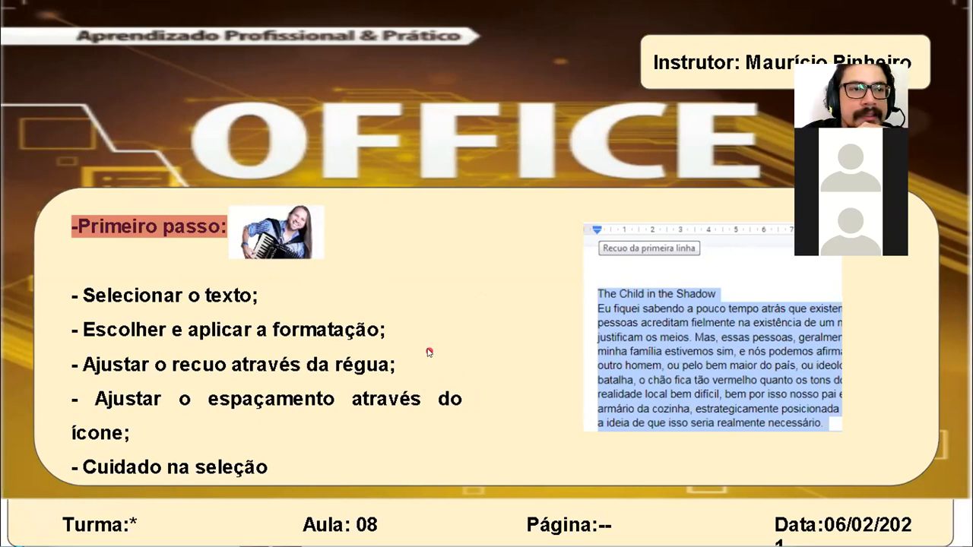
{"action": "key", "text": "Right"}
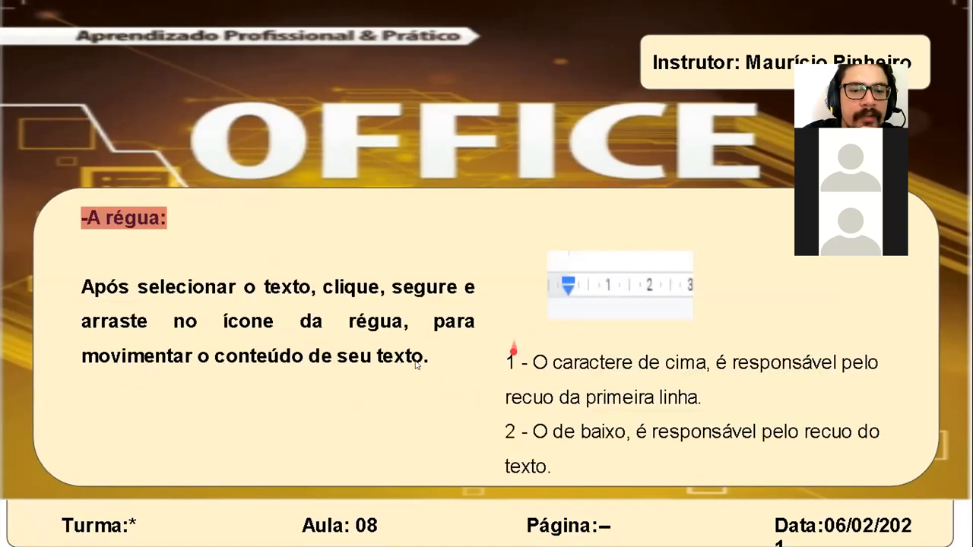
{"action": "key", "text": "Right"}
{"action": "key", "text": "Right"}
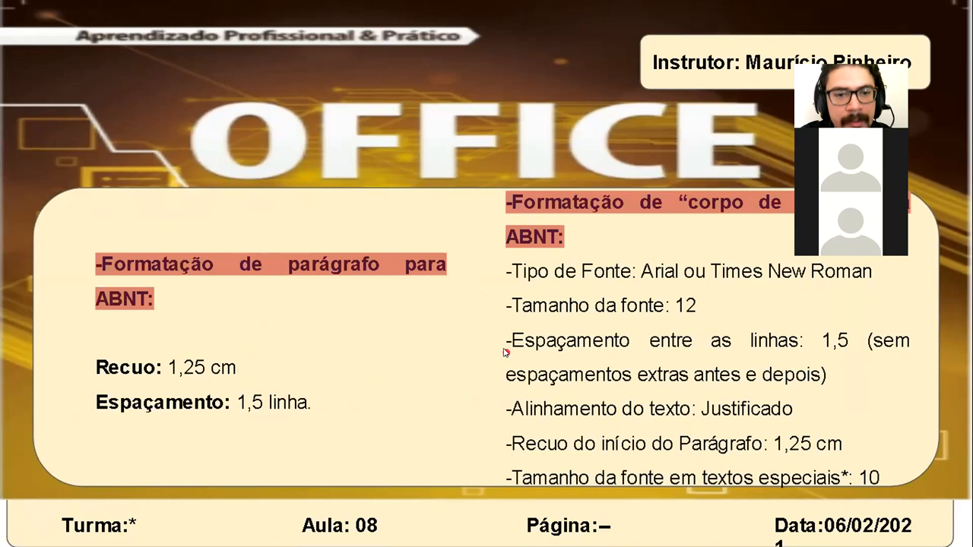
{"action": "key", "text": "Left"}
{"action": "key", "text": "Left"}
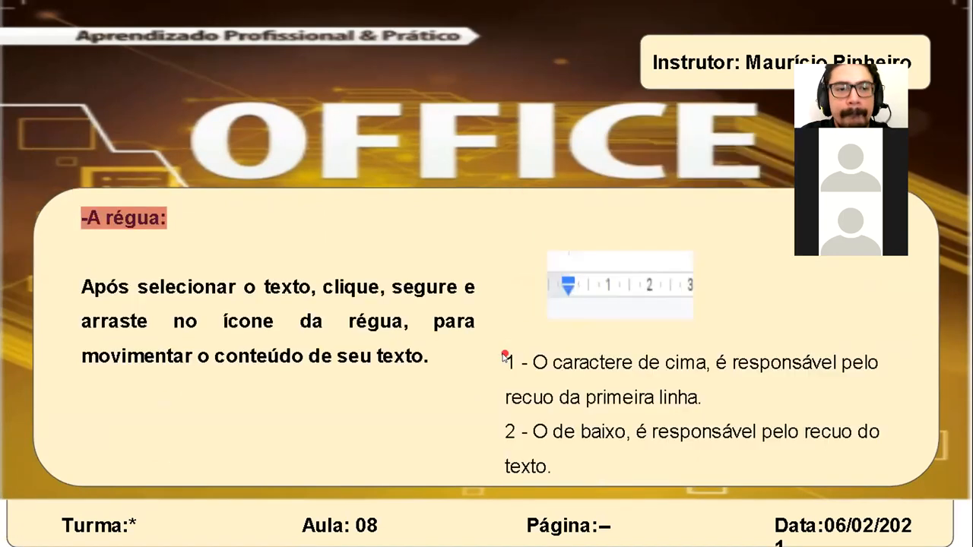
{"action": "key", "text": "Left"}
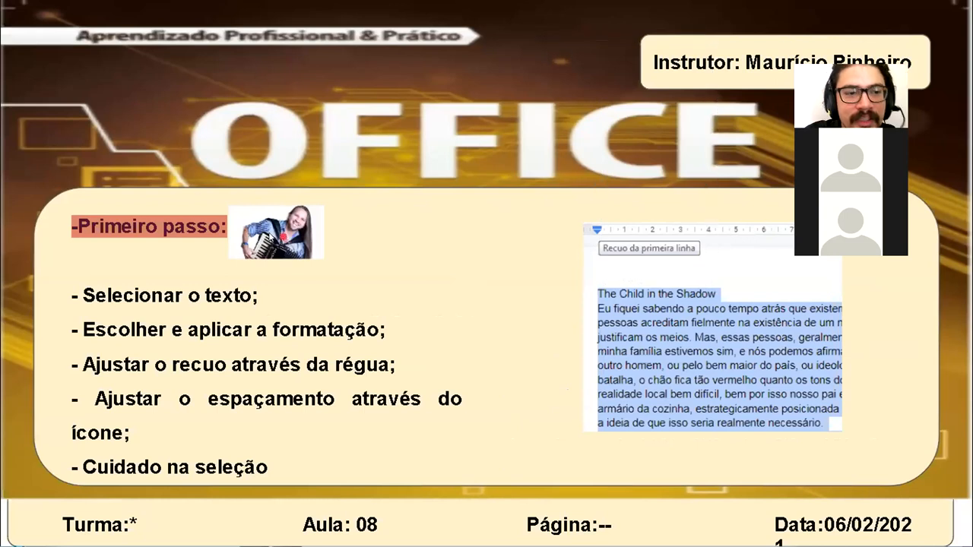
{"action": "key", "text": "l"}
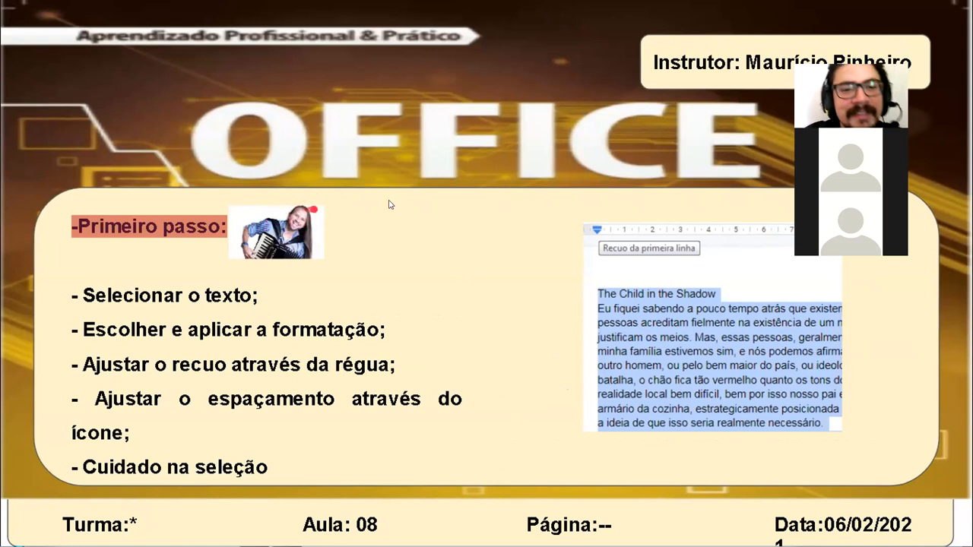
Step: Leave the slideshow and switch to the untitled text document containing the Sinopse paragraph
{"action": "left_click", "coordinate": [527, 190]}
{"action": "key", "text": "Escape"}
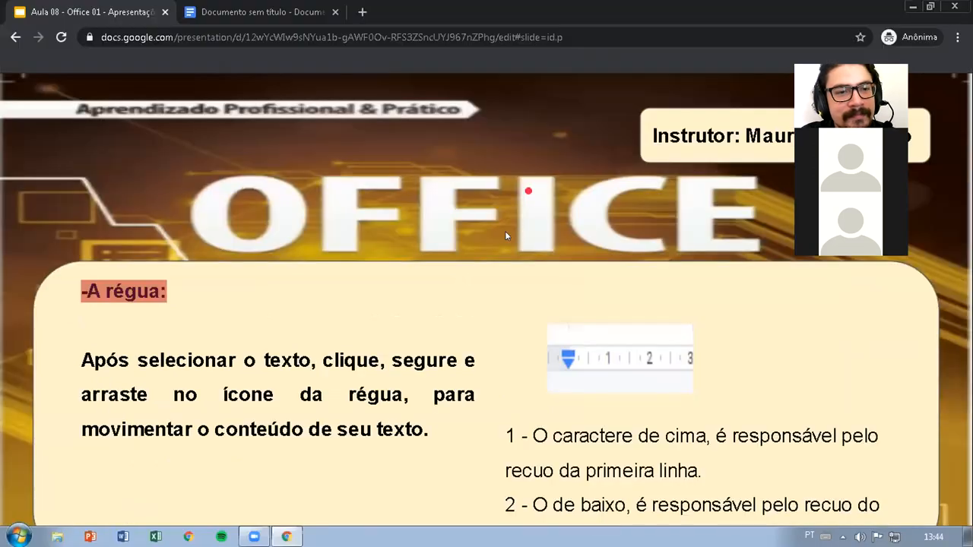
{"action": "left_click_drag", "start_coordinate": [460, 91], "coordinate": [464, 86]}
{"action": "left_click", "coordinate": [292, 14]}
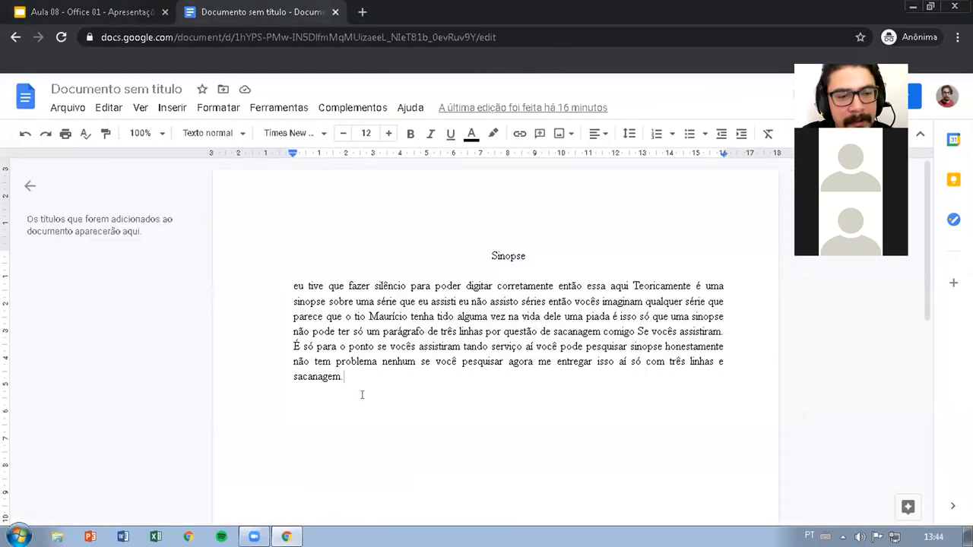
Step: Try moving the left indent of the whole Sinopse paragraph to about 3.5 cm, and undo it
{"action": "left_click_drag", "start_coordinate": [365, 379], "coordinate": [246, 293]}
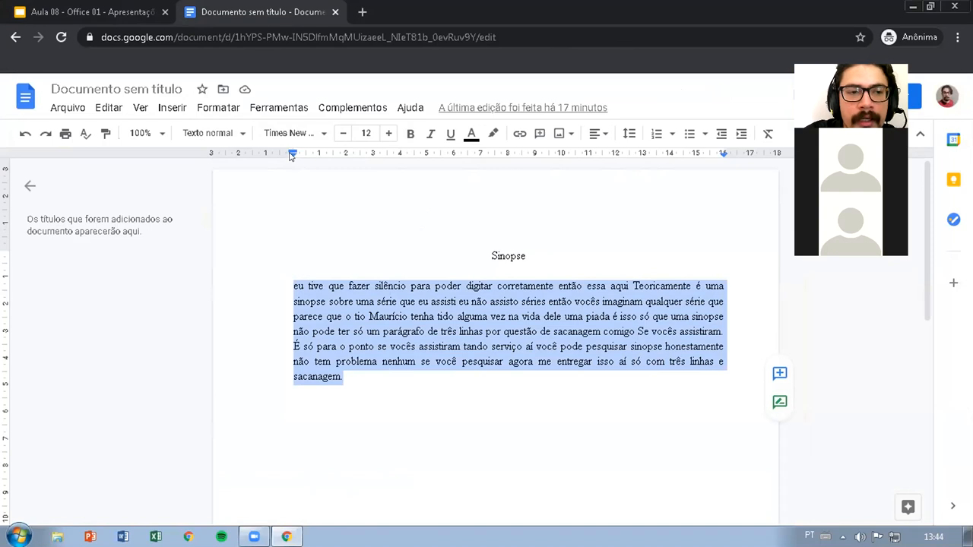
{"action": "left_click_drag", "start_coordinate": [291, 154], "coordinate": [383, 163]}
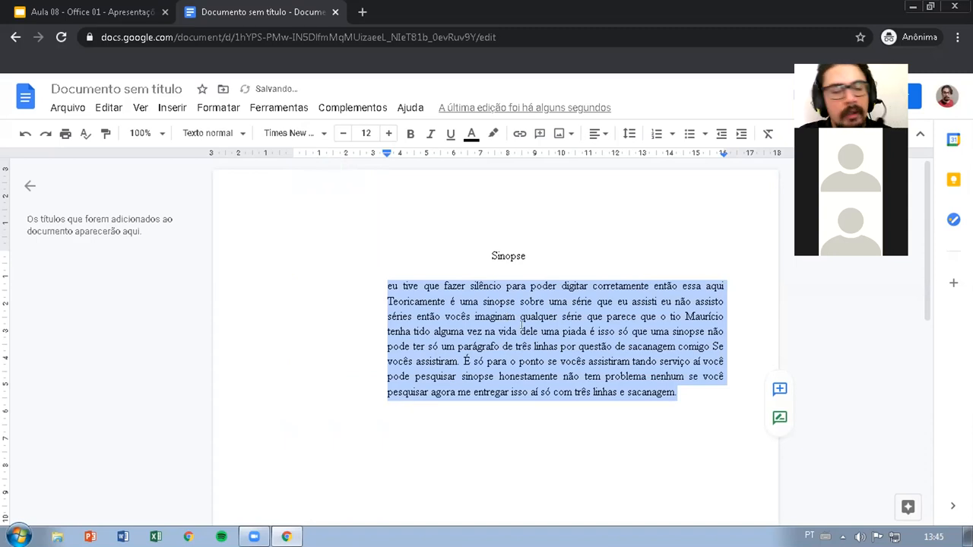
{"action": "key", "text": "ctrl+z"}
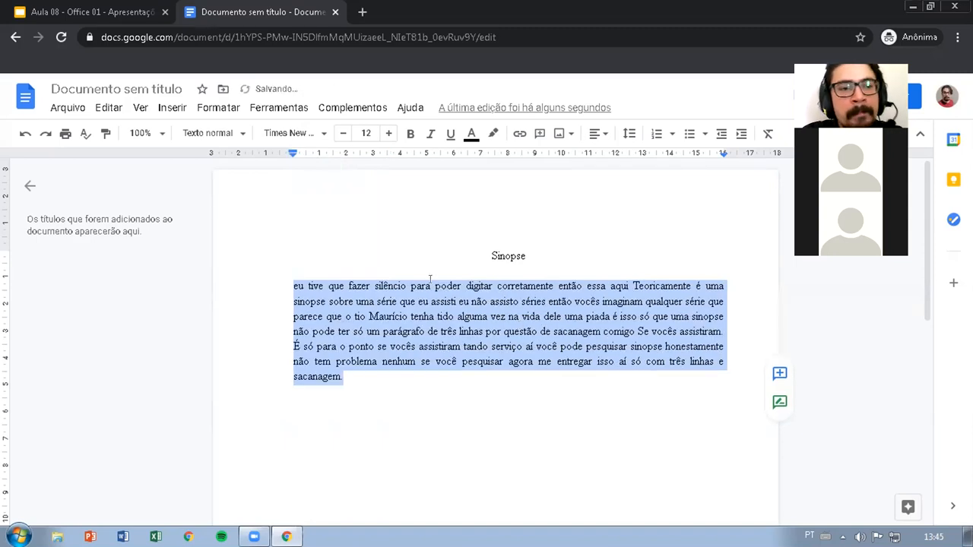
Step: Try a 1.25 cm first-line indent and a 1.25 cm left indent on the selected paragraph, undoing each
{"action": "left_click_drag", "start_coordinate": [292, 154], "coordinate": [323, 154]}
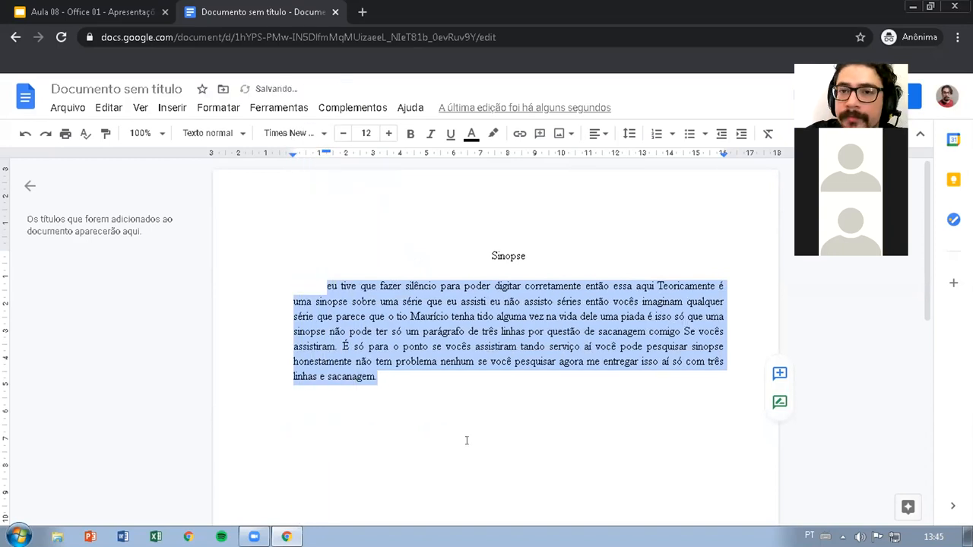
{"action": "key", "text": "ctrl+z"}
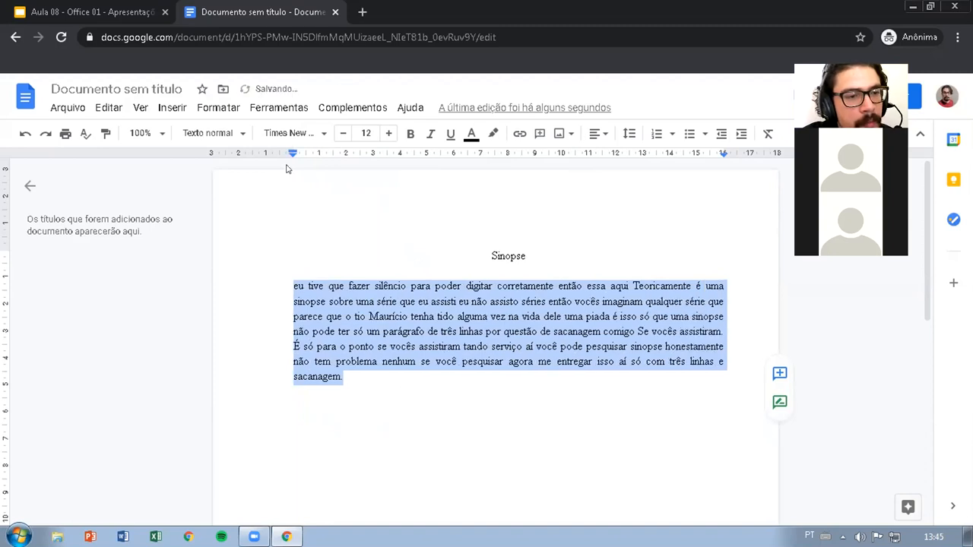
{"action": "left_click_drag", "start_coordinate": [292, 154], "coordinate": [326, 154]}
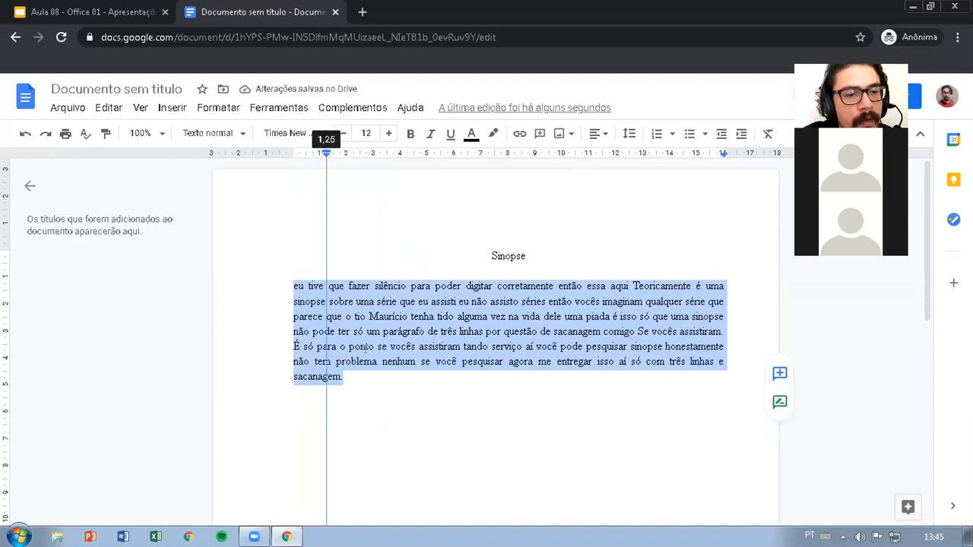
{"action": "left_click_drag", "start_coordinate": [364, 348], "coordinate": [365, 348]}
{"action": "key", "text": "ctrl+z"}
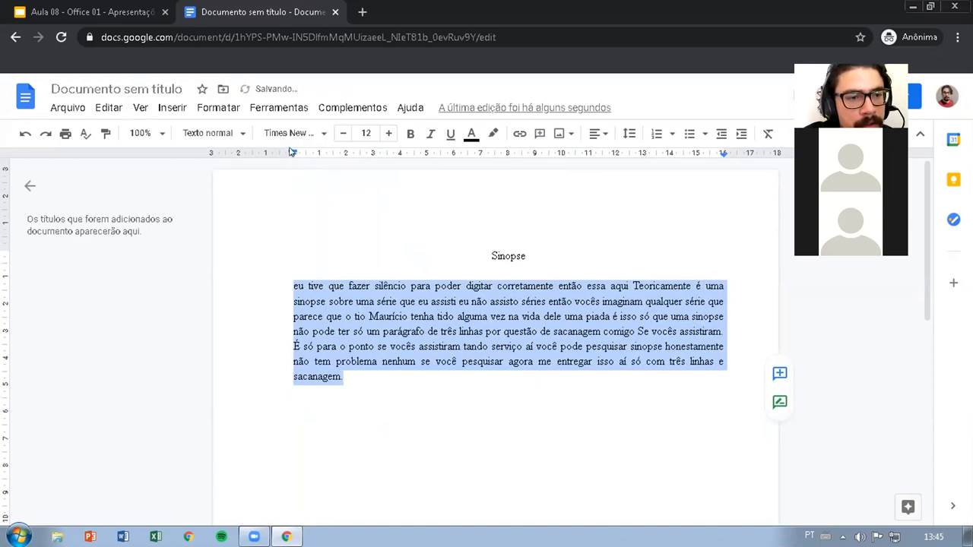
Step: Indent only the first line of the synopsis paragraph by 1.25 cm again, and undo the indent
{"action": "left_click_drag", "start_coordinate": [292, 153], "coordinate": [324, 155]}
{"action": "left_click", "coordinate": [413, 395]}
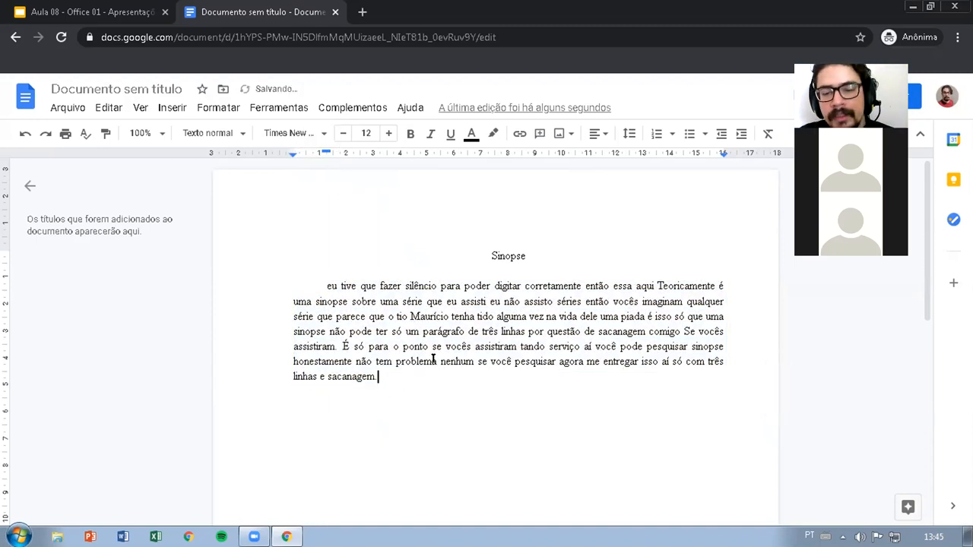
{"action": "key", "text": "ctrl+z"}
Step: Copy the synopsis paragraph and paste it twice below the original, each copy starting on a new line
{"action": "left_click", "coordinate": [347, 378]}
{"action": "left_click_drag", "start_coordinate": [347, 379], "coordinate": [293, 288]}
{"action": "key", "text": "ctrl+c"}
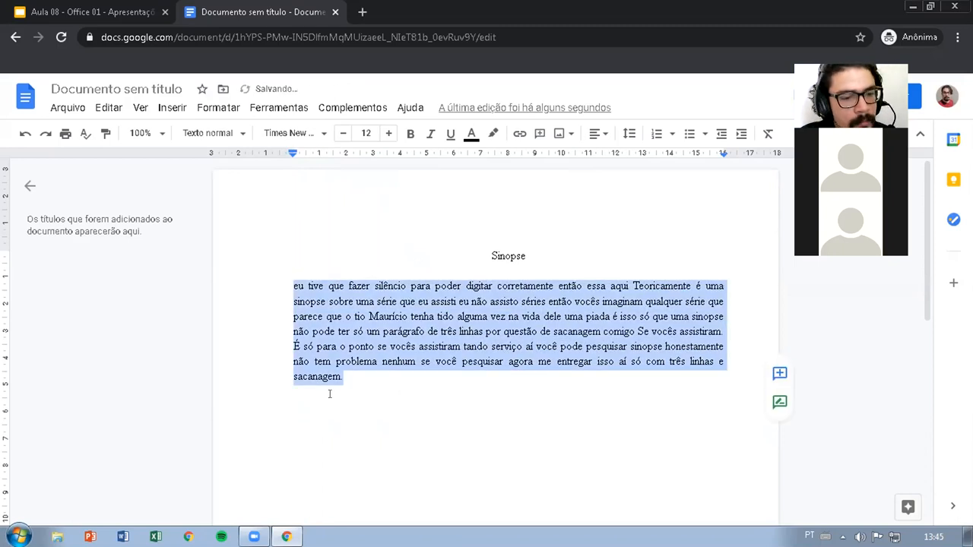
{"action": "left_click", "coordinate": [329, 394]}
{"action": "left_click", "coordinate": [354, 374]}
{"action": "key", "text": "Return"}
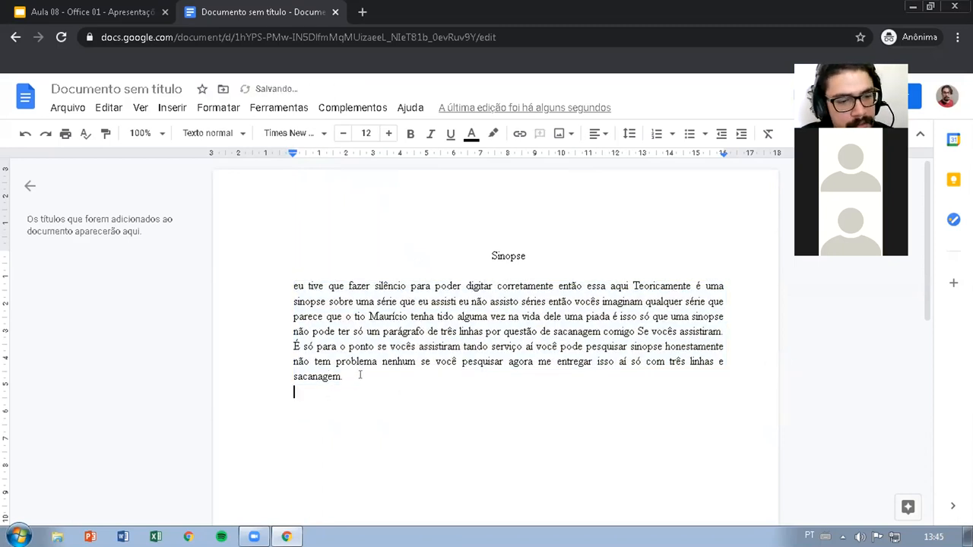
{"action": "key", "text": "ctrl+v"}
{"action": "key", "text": "Return"}
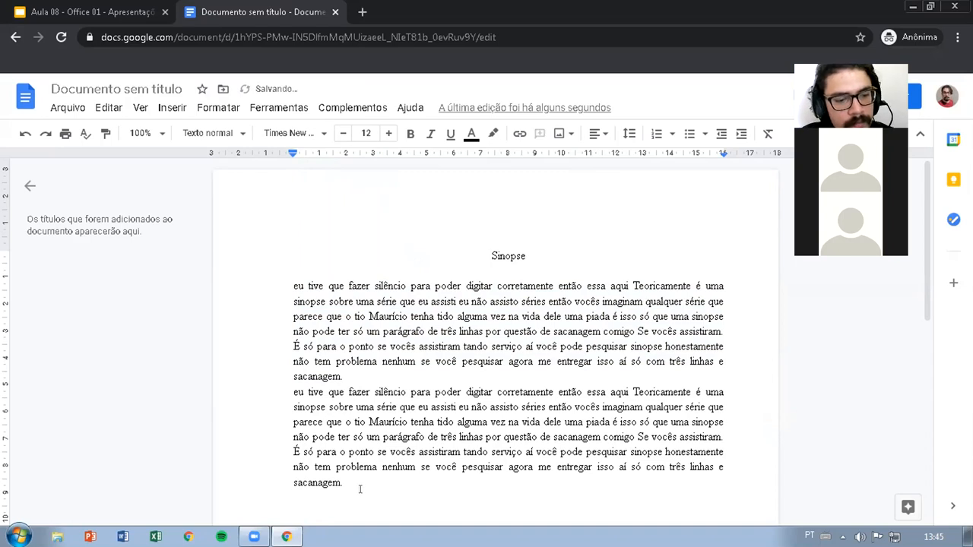
{"action": "key", "text": "ctrl+v"}
Step: Select all three synopsis paragraphs, apply a 1.25 cm first-line indent on the ruler, and undo it
{"action": "left_click_drag", "start_coordinate": [376, 475], "coordinate": [370, 363]}
{"action": "scroll", "coordinate": [269, 325], "scroll_direction": "up", "scroll_amount": 1}
{"action": "scroll", "coordinate": [343, 319], "scroll_direction": "down", "scroll_amount": 3}
{"action": "scroll", "coordinate": [366, 295], "scroll_direction": "up", "scroll_amount": 2}
{"action": "scroll", "coordinate": [366, 295], "scroll_direction": "up", "scroll_amount": 2}
{"action": "left_click_drag", "start_coordinate": [293, 153], "coordinate": [326, 155]}
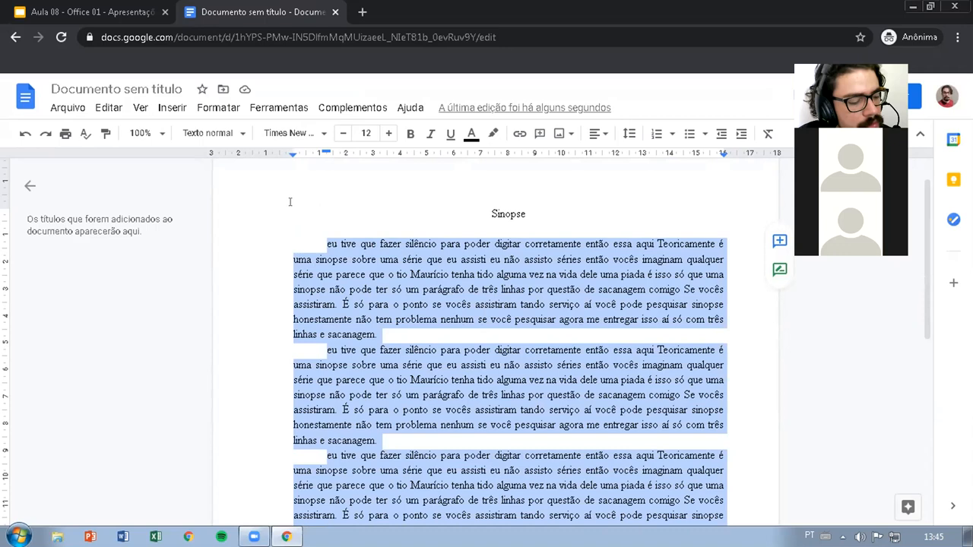
{"action": "key", "text": "ctrl+z"}
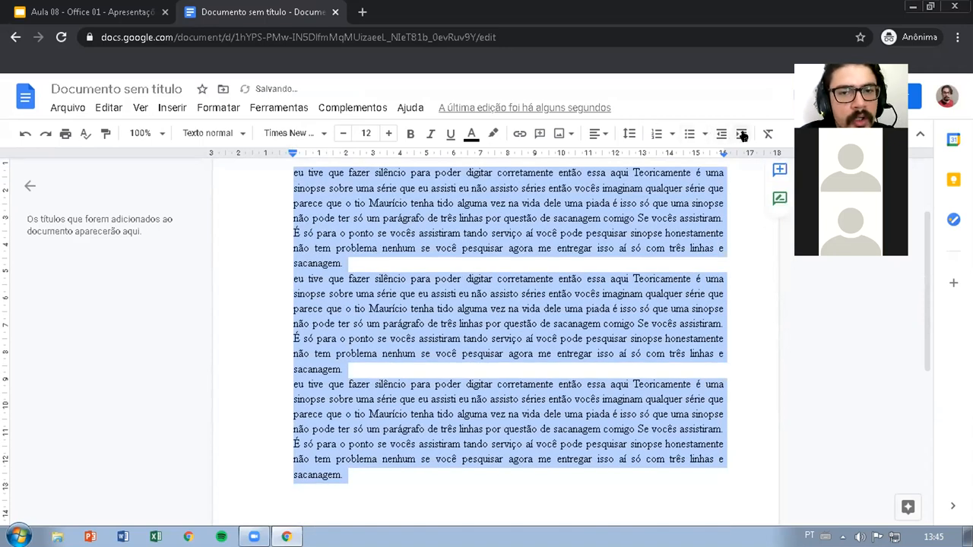
Step: Increase the indent of the three selected paragraphs by one level and decrease it back
{"action": "left_click", "coordinate": [741, 134]}
{"action": "left_click", "coordinate": [719, 134]}
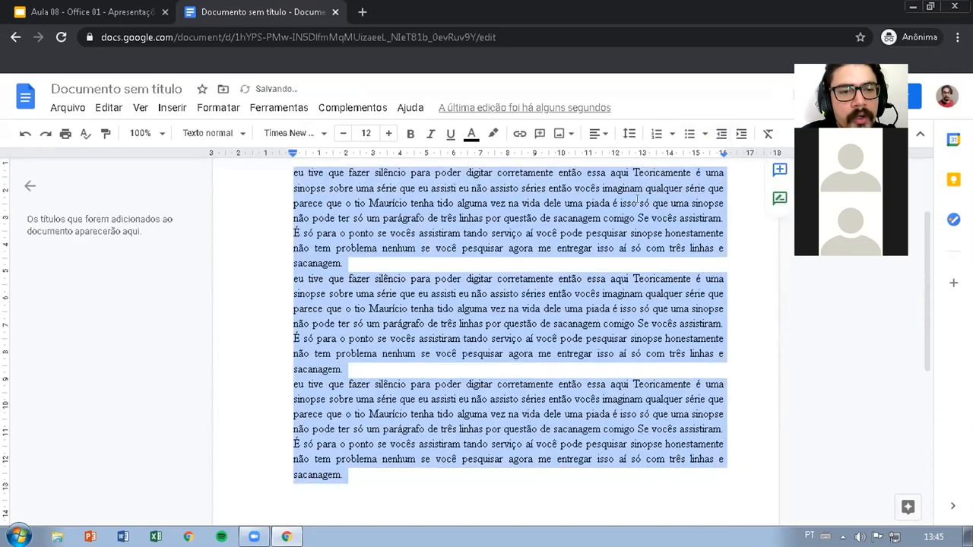
{"action": "scroll", "coordinate": [648, 225], "scroll_direction": "up", "scroll_amount": 2}
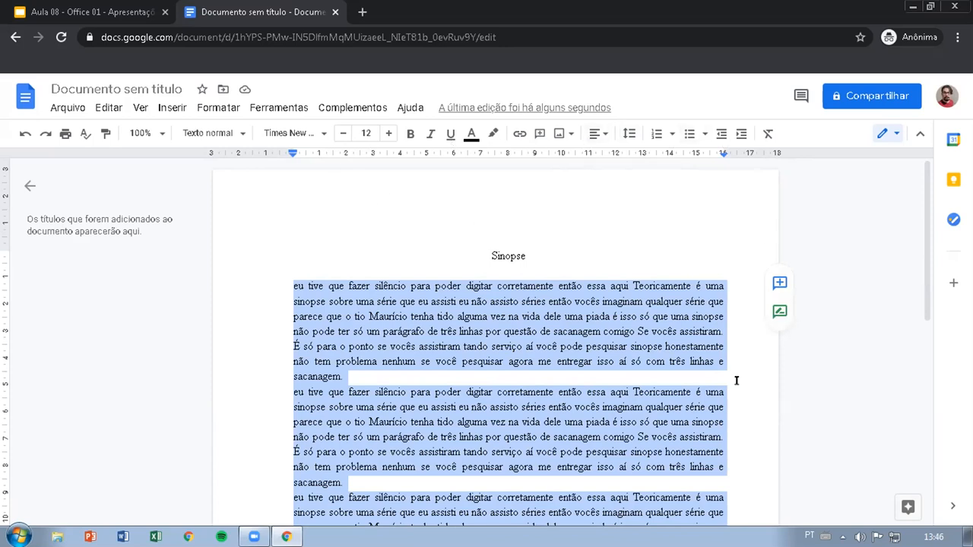
Step: Reapply the 1.25 cm first-line indent to the three selected paragraphs, clear the selection, and undo the indent
{"action": "scroll", "coordinate": [737, 388], "scroll_direction": "down", "scroll_amount": 5}
{"action": "left_click_drag", "start_coordinate": [292, 153], "coordinate": [327, 151]}
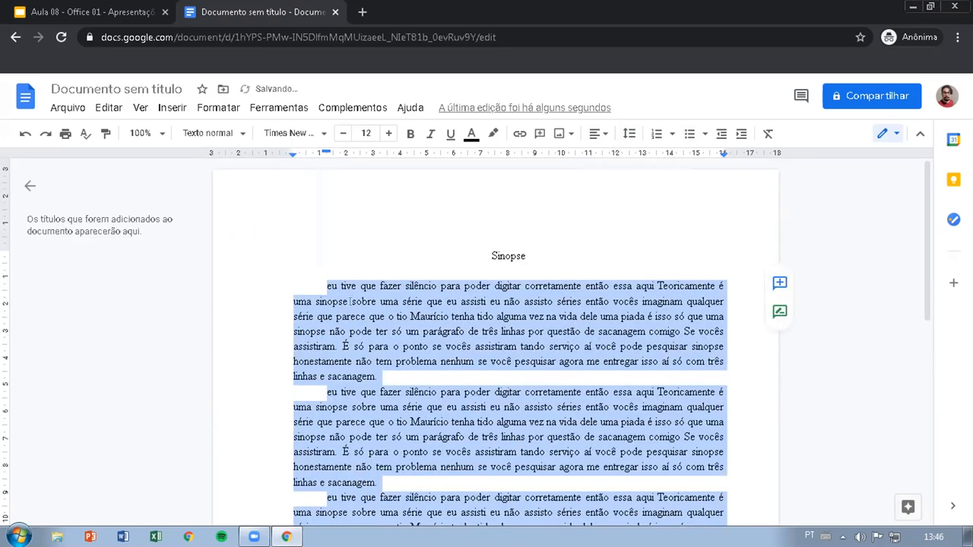
{"action": "left_click", "coordinate": [396, 370]}
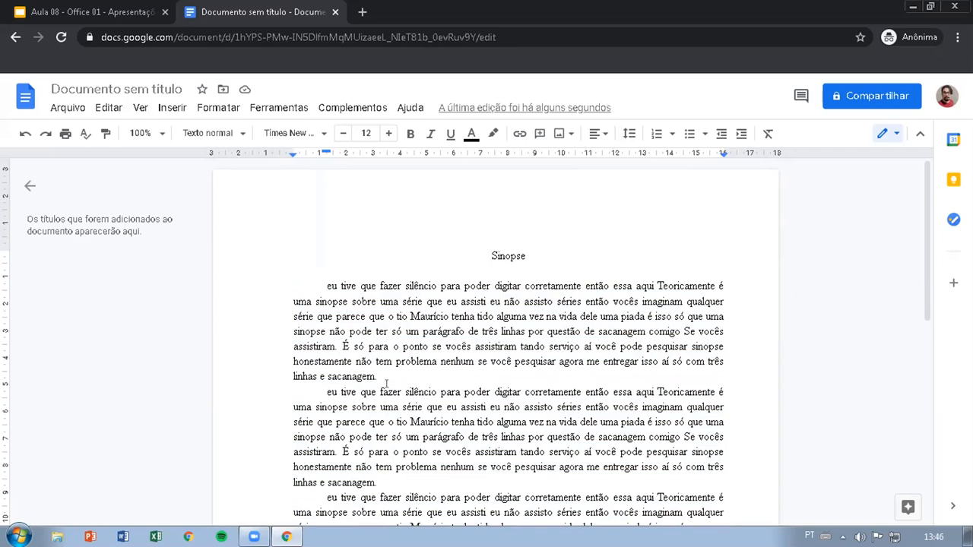
{"action": "key", "text": "ctrl+z"}
Step: Add a long run of filler letters after "sacanagem." in the first paragraph, nearly filling its last line
{"action": "left_click", "coordinate": [357, 258]}
{"action": "type", "text": "asdasdaaaaaaaaaaaaaaaaaaaaaaaaaaaaaaaaaaaaaaaaaa"}
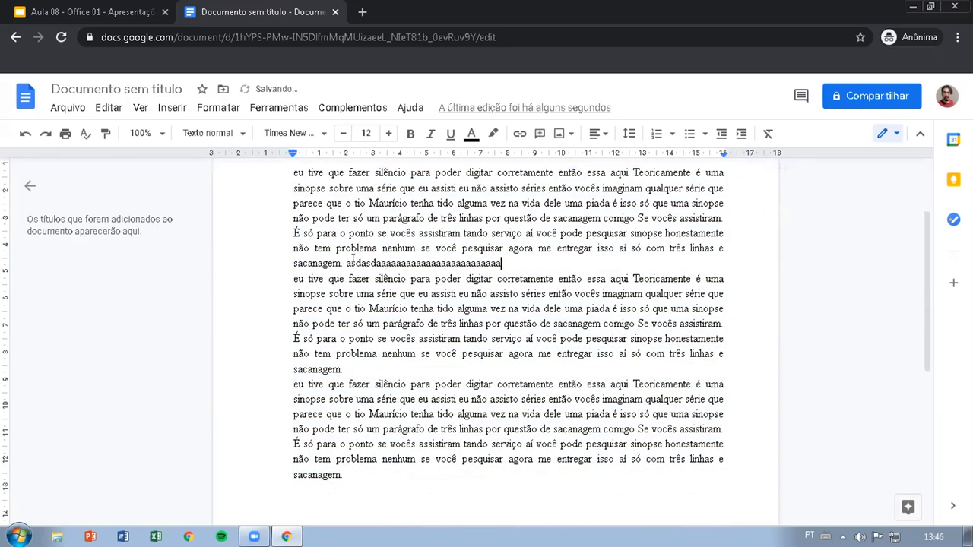
{"action": "type", "text": "aaaaaaaaaaaaaaaaaaaaaaaaaaaaaaasadda"}
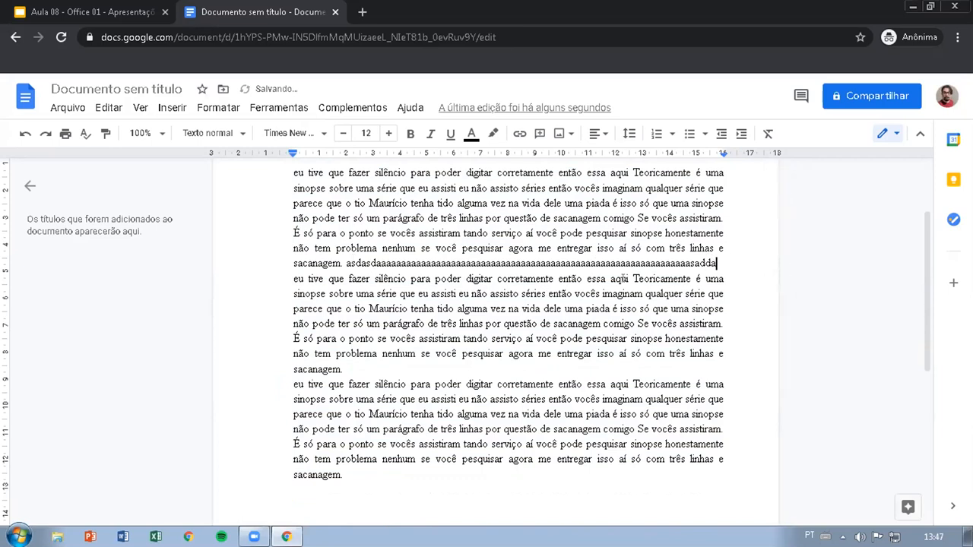
{"action": "key", "text": "Right"}
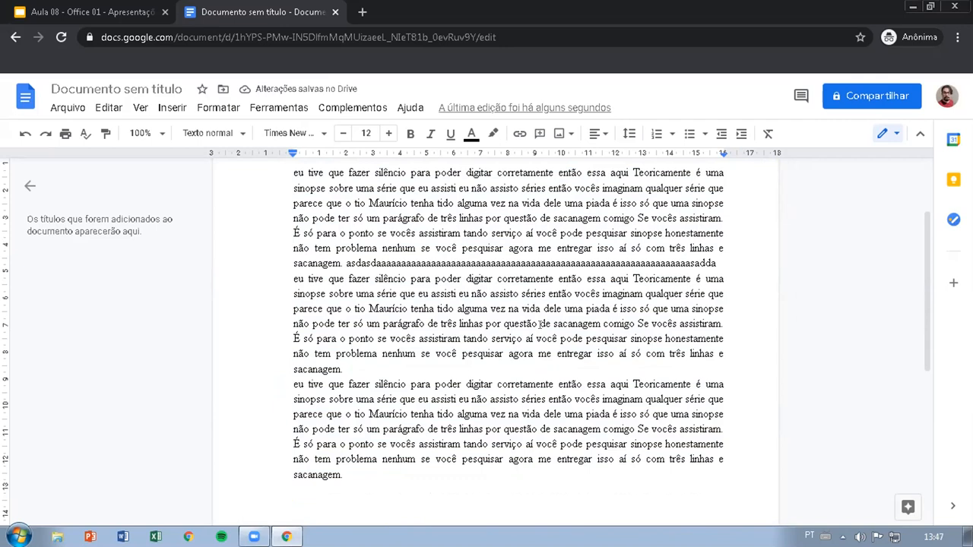
Step: Select the entire document and set a first-line indent of 1.25 cm on the ruler
{"action": "key", "text": "ctrl+a"}
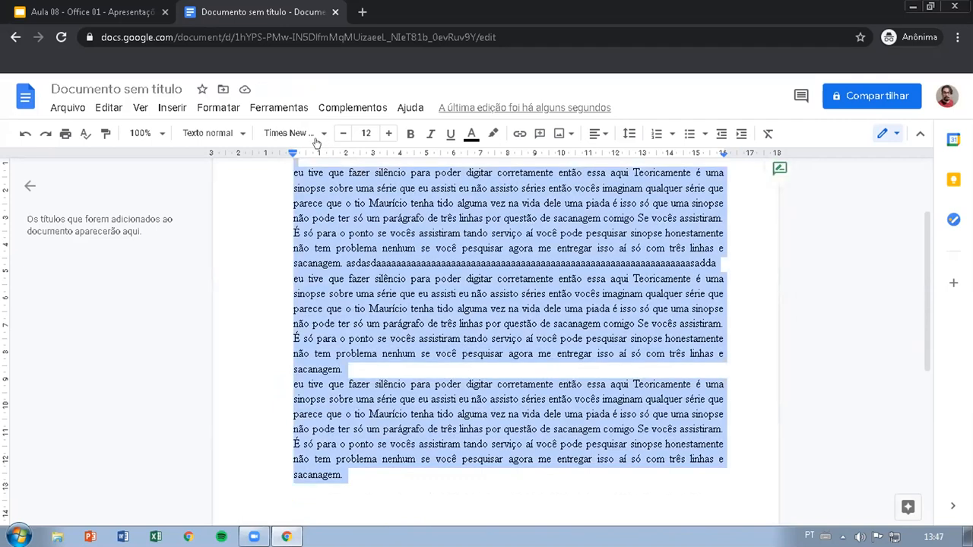
{"action": "left_click_drag", "start_coordinate": [292, 155], "coordinate": [325, 154]}
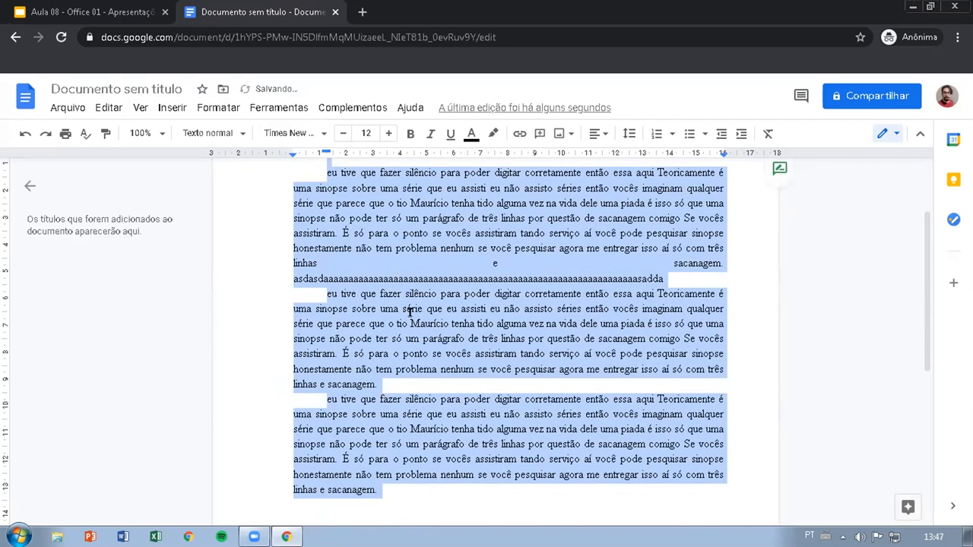
{"action": "left_click", "coordinate": [521, 294]}
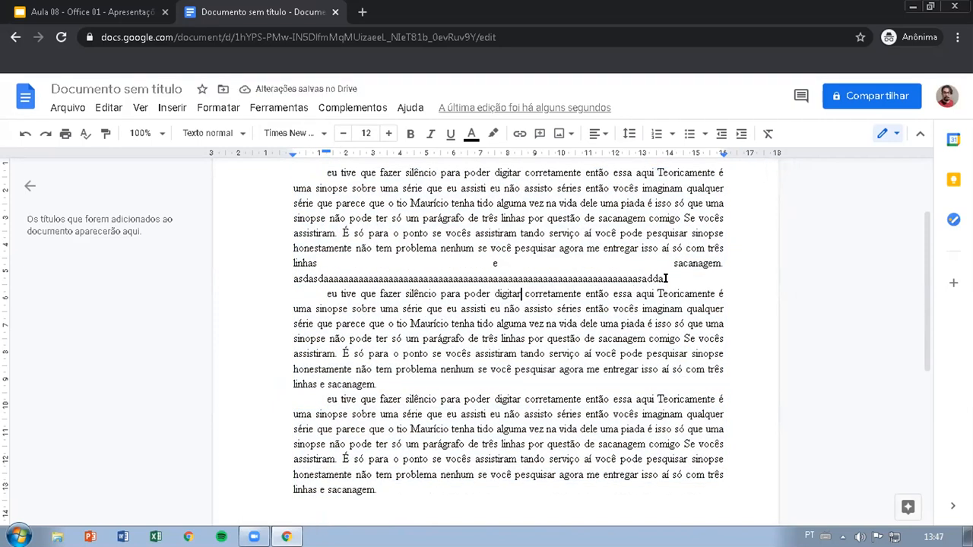
Step: Undo the document-wide first-line indent and the filler letters in the first paragraph
{"action": "key", "text": "ctrl+z"}
{"action": "key", "text": "ctrl+z"}
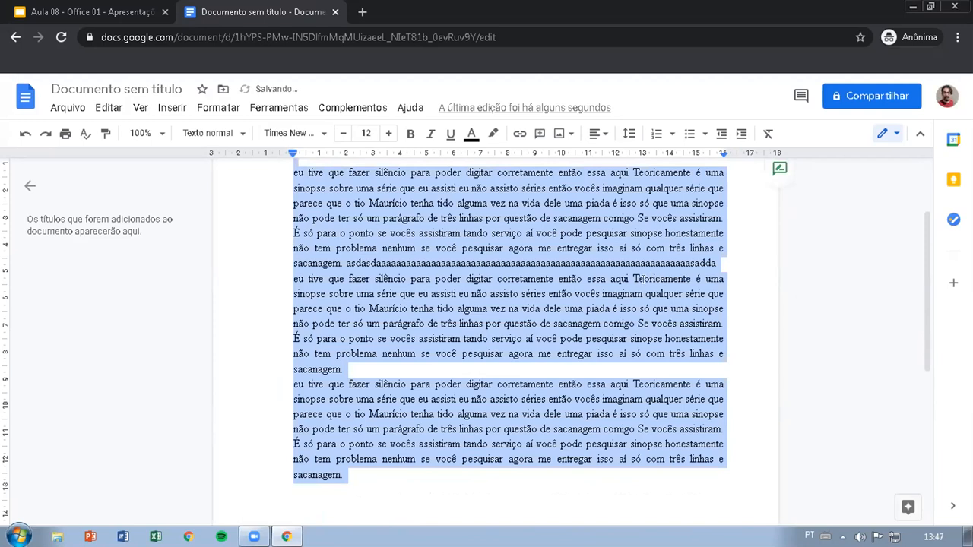
{"action": "key", "text": "ctrl+z"}
{"action": "key", "text": "ctrl+z"}
{"action": "key", "text": "ctrl+z"}
{"action": "key", "text": "ctrl+z"}
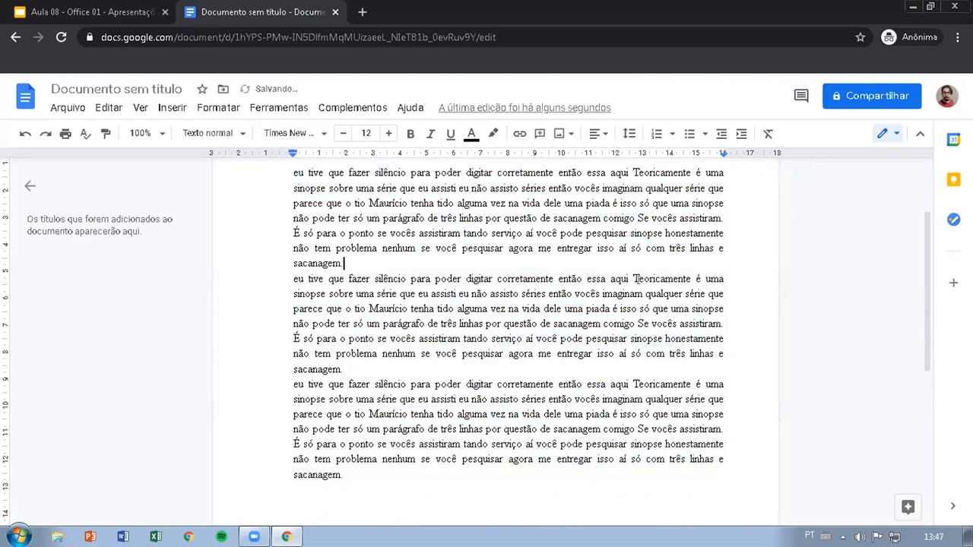
Step: Select the entire document and set a first-line indent of 1.25 cm on the ruler
{"action": "scroll", "coordinate": [362, 291], "scroll_direction": "down", "scroll_amount": 5}
{"action": "key", "text": "ctrl+a"}
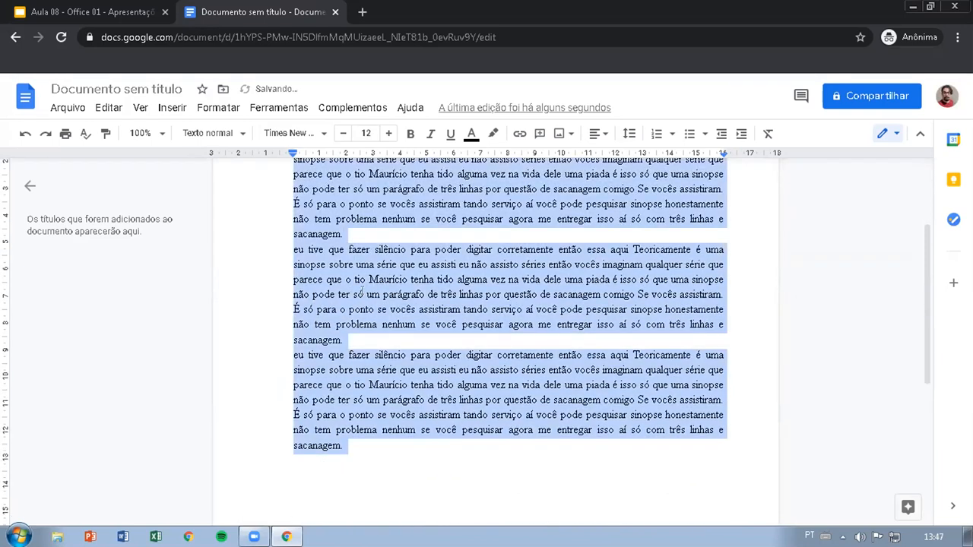
{"action": "scroll", "coordinate": [393, 291], "scroll_direction": "up", "scroll_amount": 4}
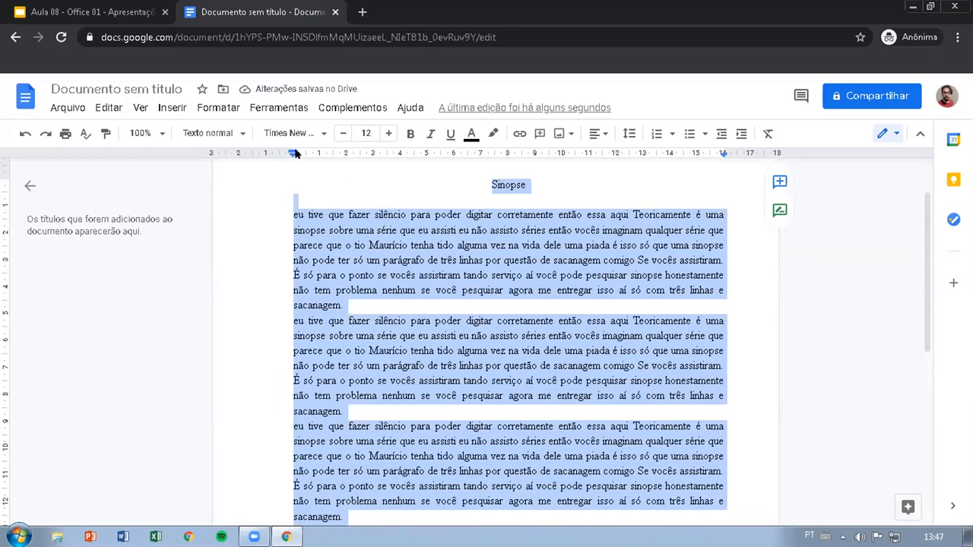
{"action": "left_click_drag", "start_coordinate": [292, 153], "coordinate": [326, 152]}
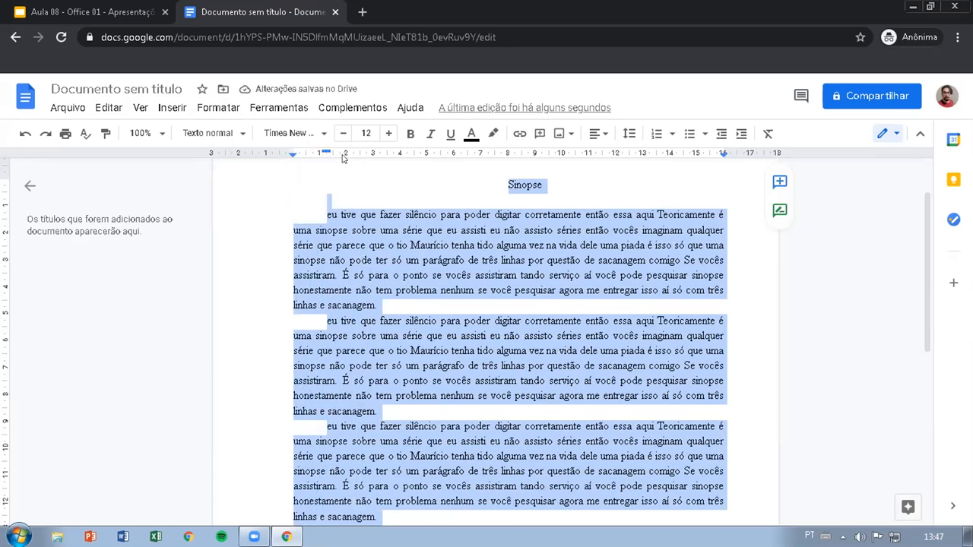
{"action": "mouse_move", "coordinate": [327, 152]}
{"action": "left_mouse_down"}
{"action": "mouse_move", "coordinate": [292, 153]}
{"action": "mouse_move", "coordinate": [327, 153]}
{"action": "left_mouse_up"}
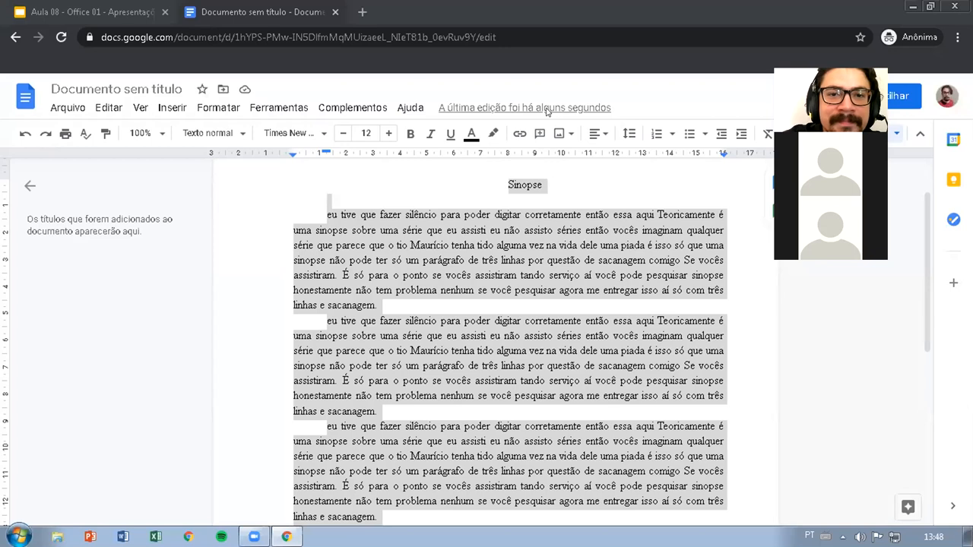
{"action": "left_click", "coordinate": [240, 4]}
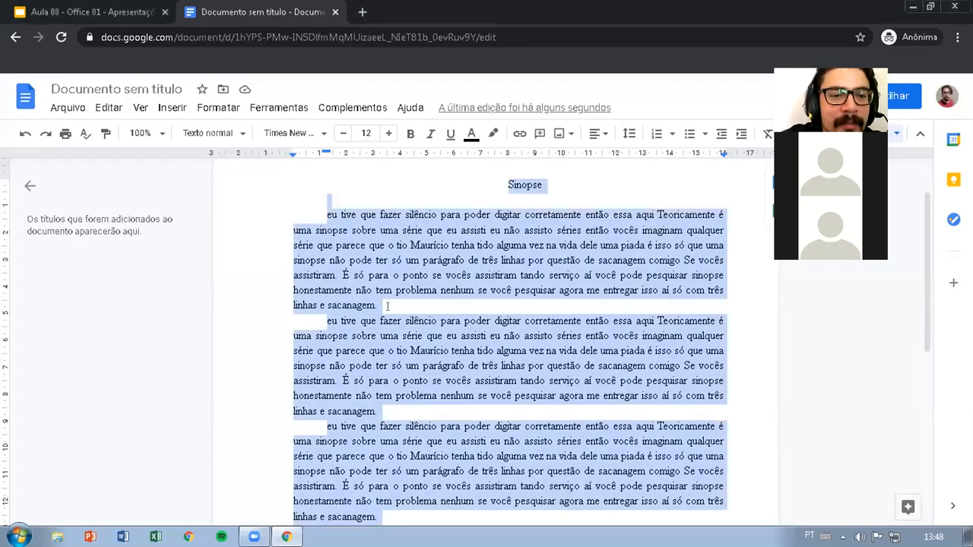
Step: Select the three body paragraphs below the "Sinopse" title and set their line spacing to single (Simples)
{"action": "left_click", "coordinate": [387, 306]}
{"action": "left_click_drag", "start_coordinate": [326, 215], "coordinate": [384, 375]}
{"action": "scroll", "coordinate": [448, 266], "scroll_direction": "up", "scroll_amount": 2}
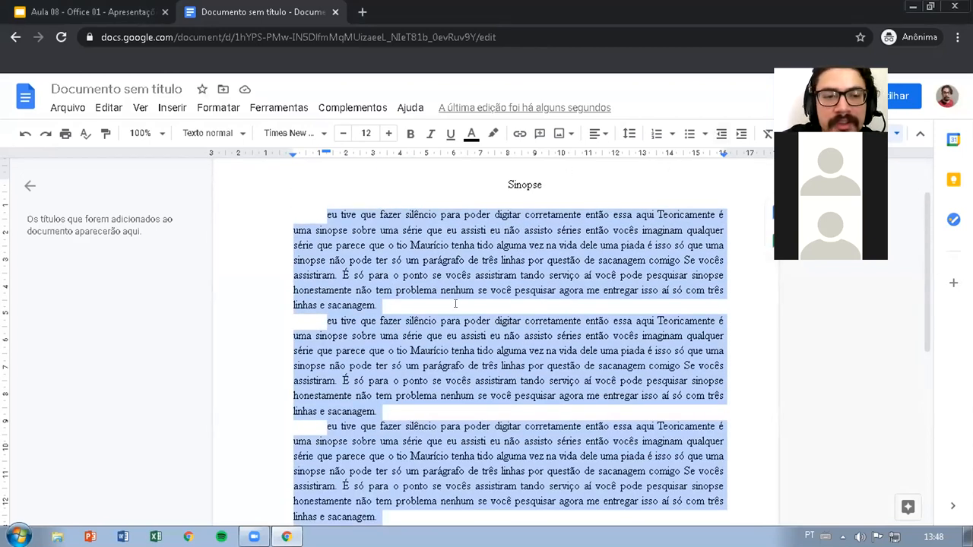
{"action": "left_click", "coordinate": [630, 134]}
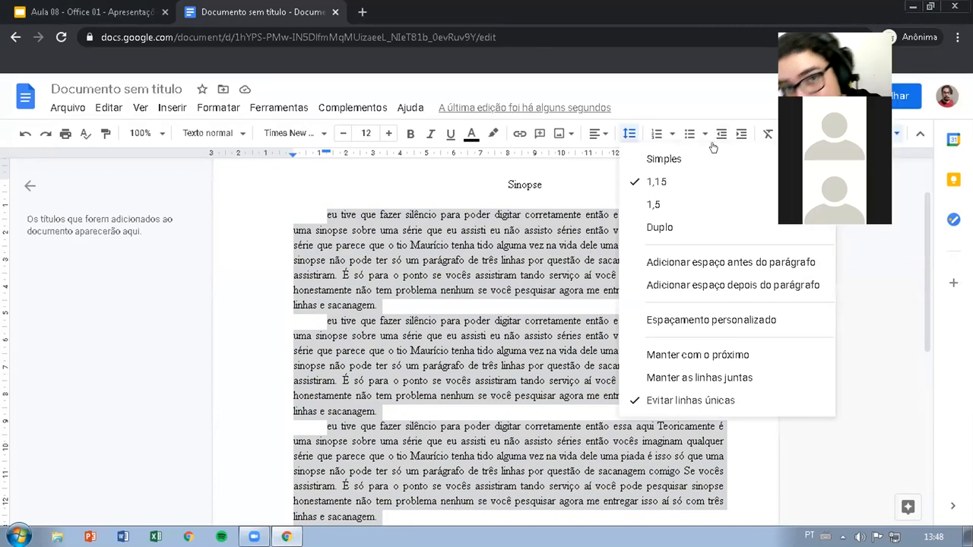
{"action": "left_click", "coordinate": [658, 166]}
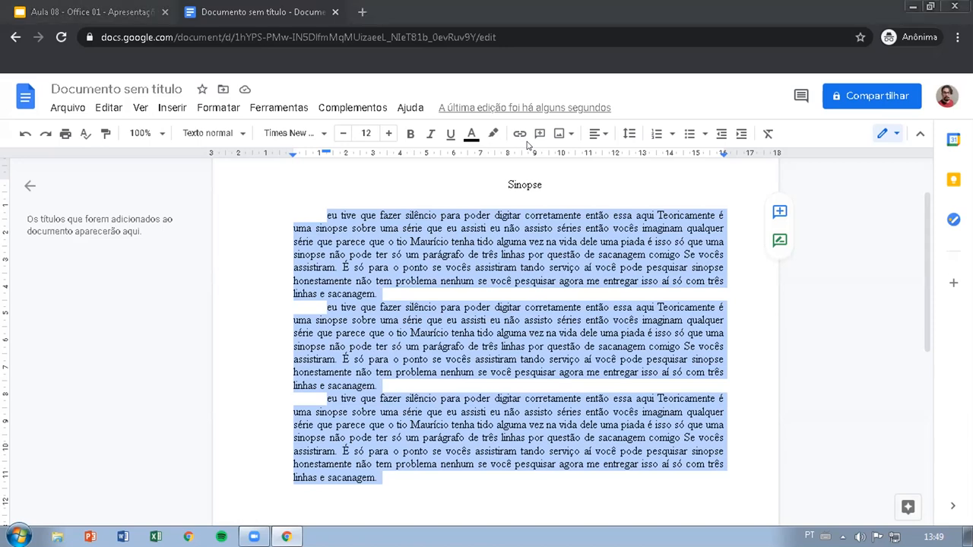
Step: Change the line spacing of the three selected paragraphs to 1,15 and then to 1,5
{"action": "left_click", "coordinate": [628, 133]}
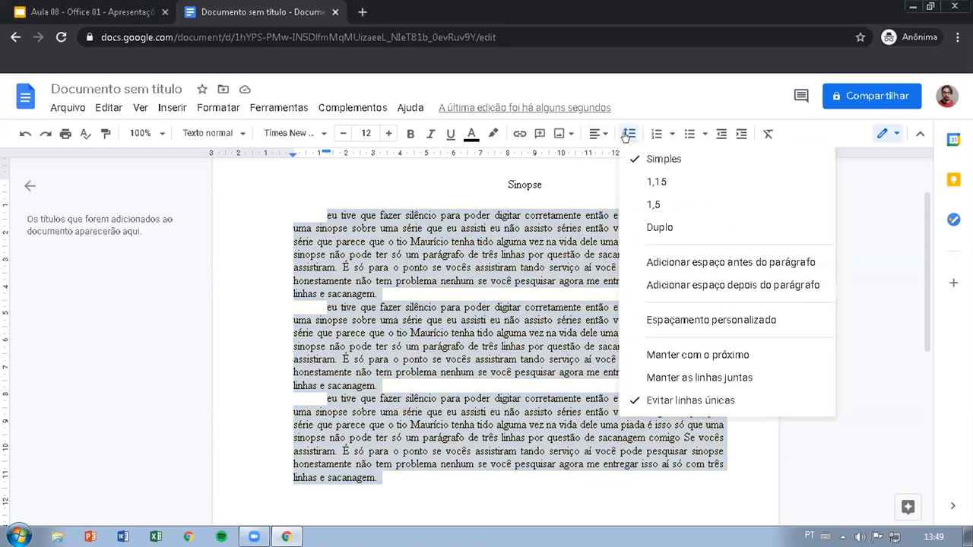
{"action": "left_click", "coordinate": [646, 182]}
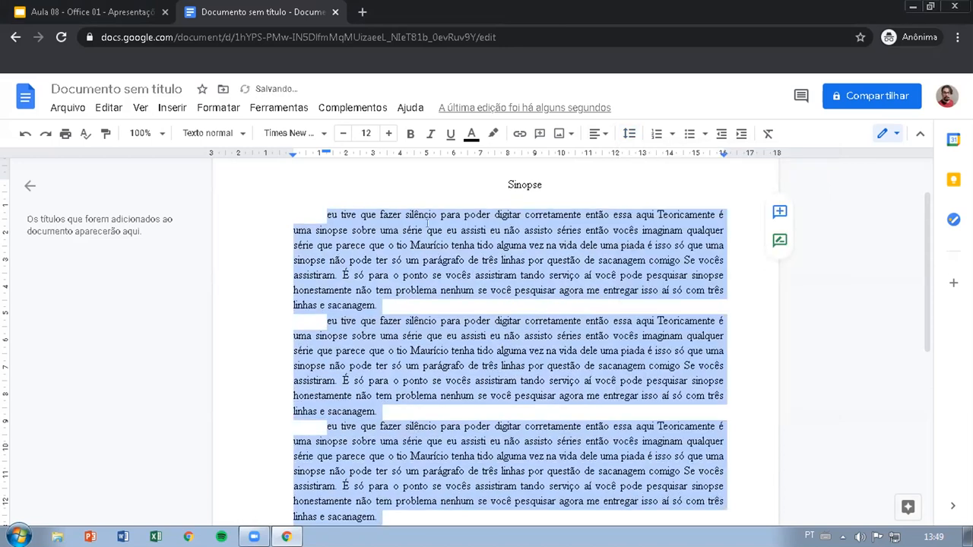
{"action": "left_click", "coordinate": [628, 134]}
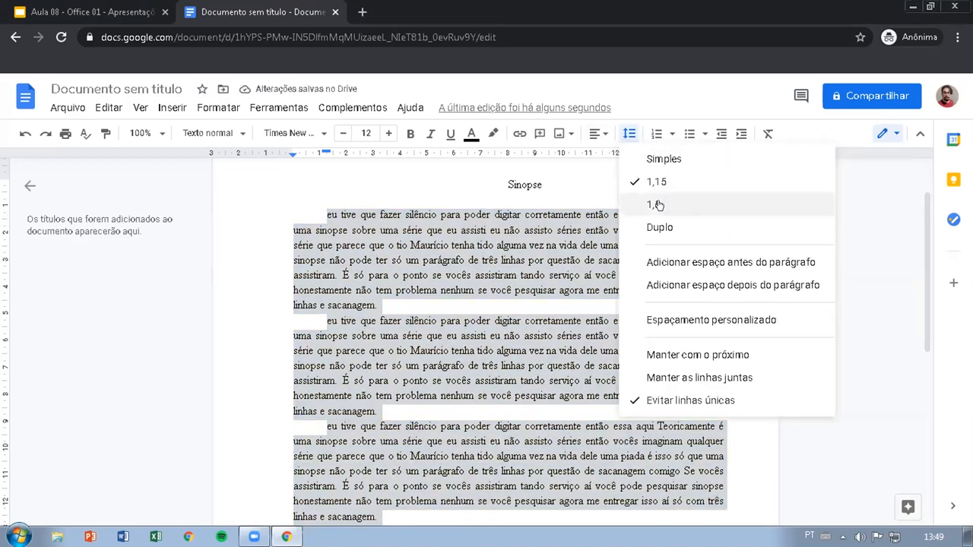
{"action": "left_click", "coordinate": [656, 204]}
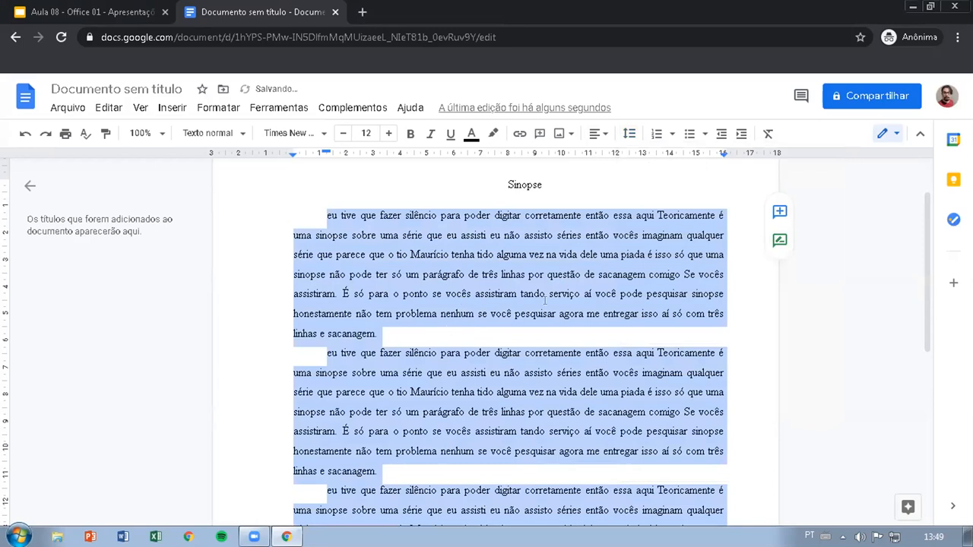
{"action": "scroll", "coordinate": [532, 350], "scroll_direction": "down", "scroll_amount": 3}
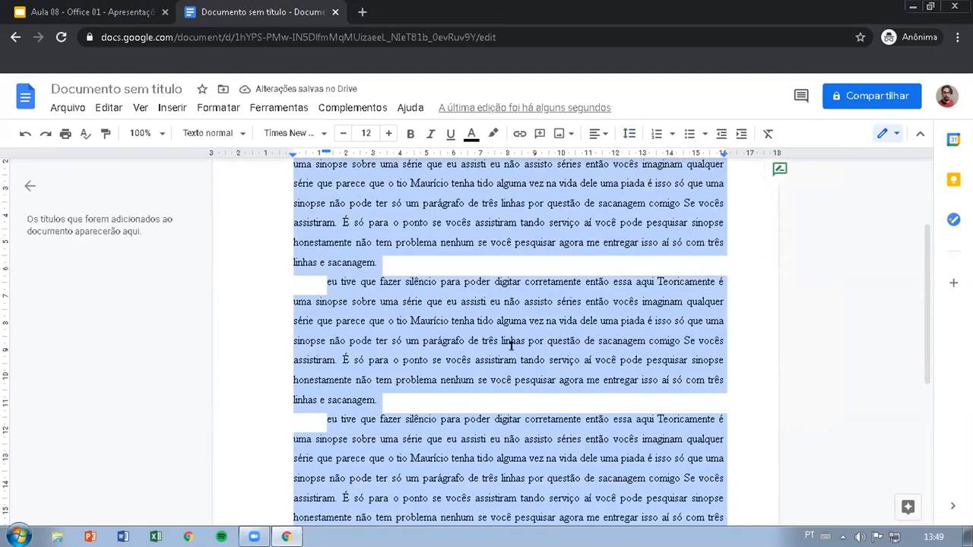
{"action": "scroll", "coordinate": [511, 344], "scroll_direction": "up", "scroll_amount": 3}
Step: Set the line spacing of the three selected paragraphs to double (Duplo) and look over the page
{"action": "left_click", "coordinate": [629, 133]}
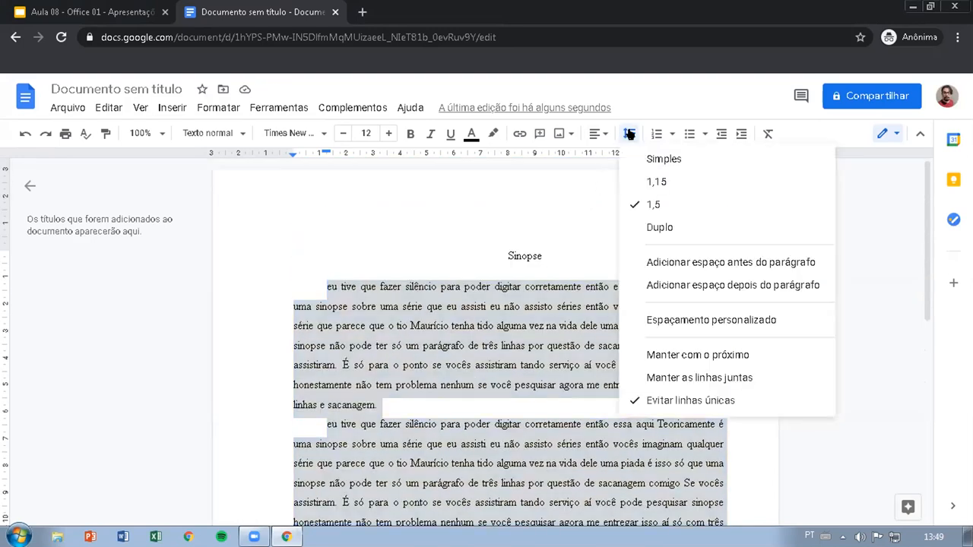
{"action": "left_click", "coordinate": [669, 232]}
{"action": "scroll", "coordinate": [540, 318], "scroll_direction": "down", "scroll_amount": 4}
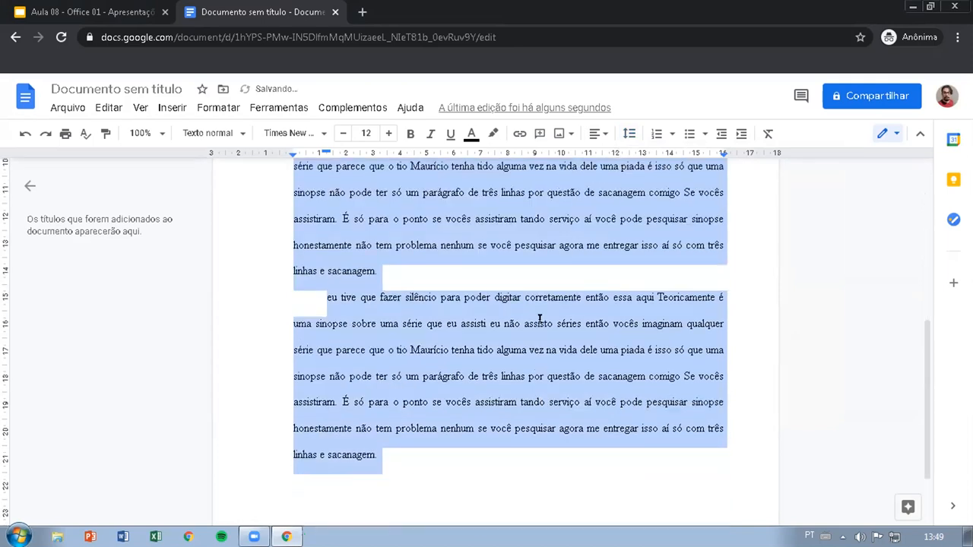
{"action": "scroll", "coordinate": [540, 318], "scroll_direction": "up", "scroll_amount": 3}
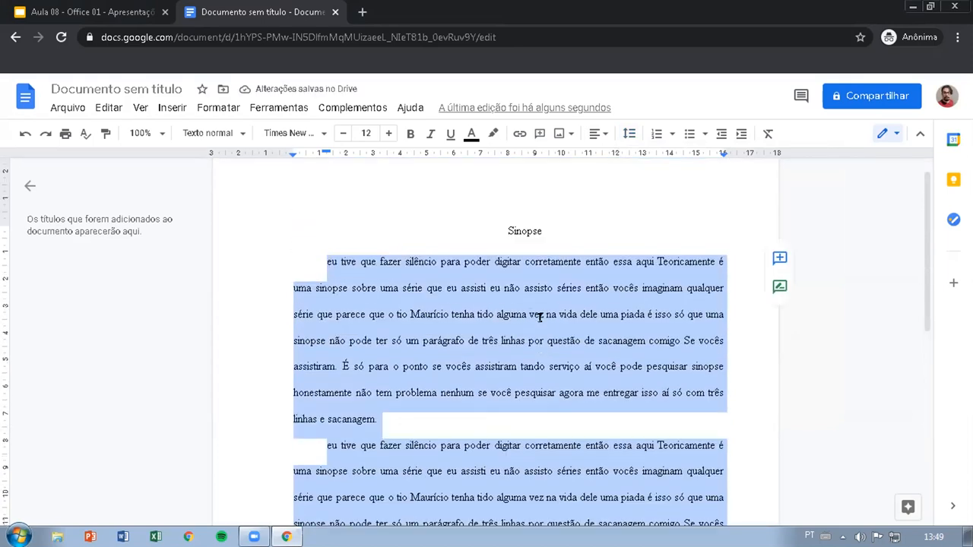
{"action": "scroll", "coordinate": [541, 314], "scroll_direction": "down", "scroll_amount": 2}
{"action": "scroll", "coordinate": [541, 304], "scroll_direction": "up", "scroll_amount": 2}
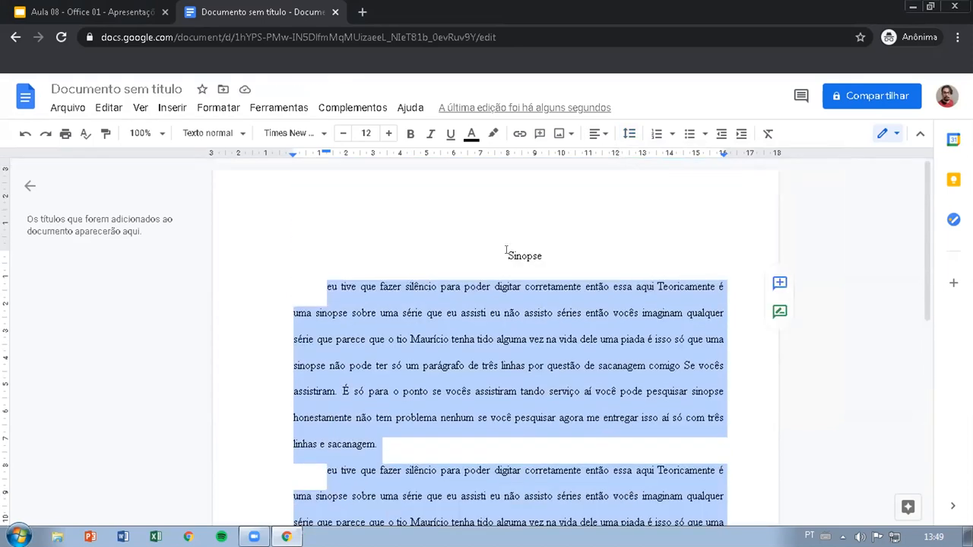
Step: Remove the first-line indent from the "Sinopse" title and centre it
{"action": "left_click", "coordinate": [506, 251]}
{"action": "key", "text": "ctrl+shift+l"}
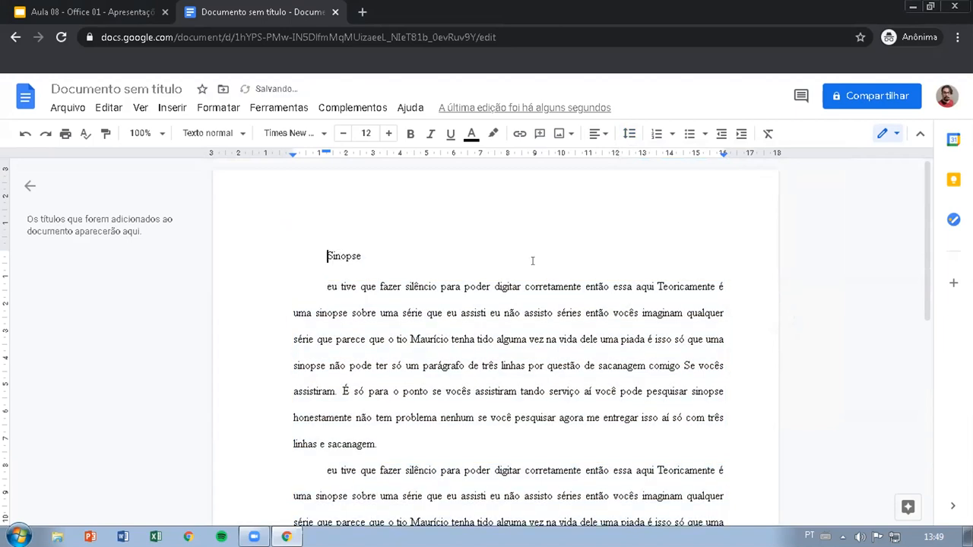
{"action": "key", "text": "BackSpace"}
{"action": "double_click", "coordinate": [346, 247]}
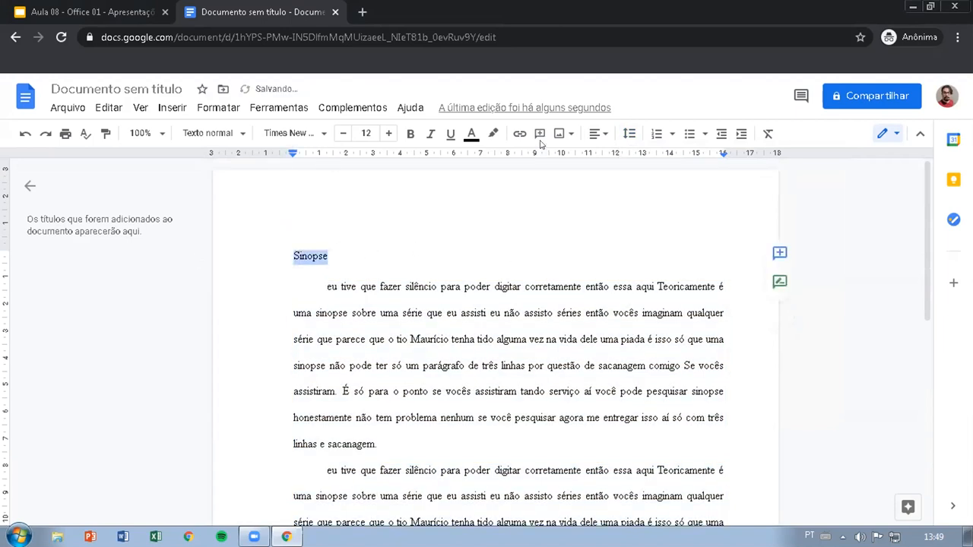
{"action": "left_click", "coordinate": [598, 135]}
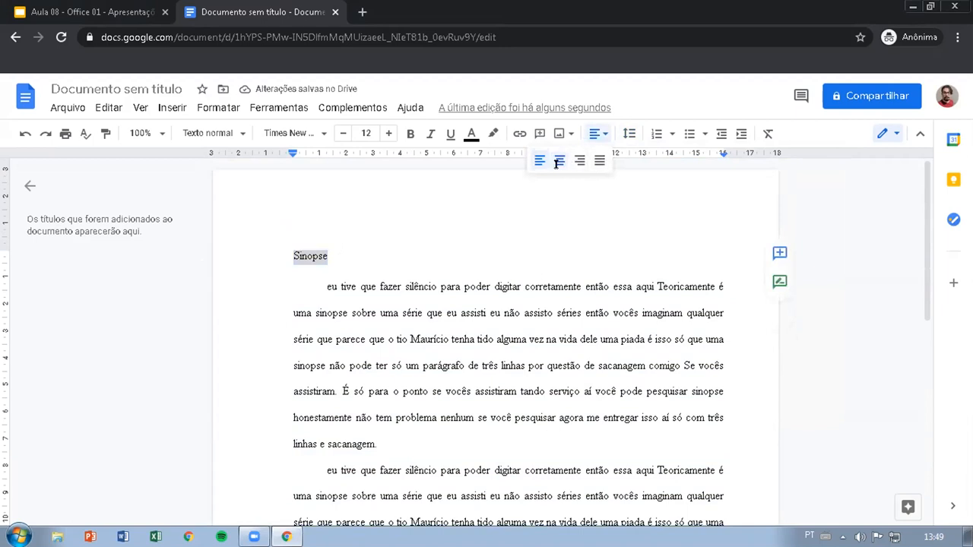
{"action": "left_click", "coordinate": [556, 161]}
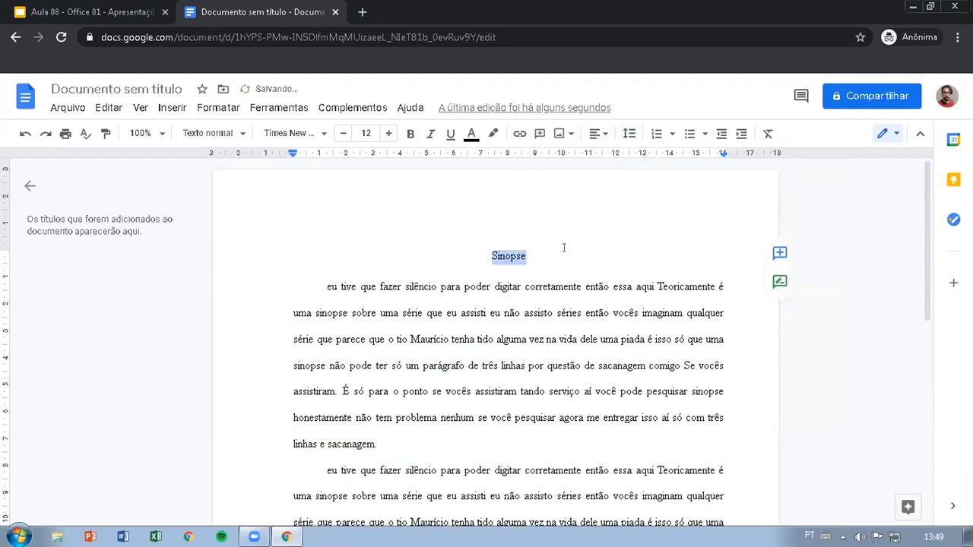
Step: Select the three body paragraphs again and set their line spacing to 1,5
{"action": "left_click_drag", "start_coordinate": [320, 285], "coordinate": [380, 459]}
{"action": "scroll", "coordinate": [391, 329], "scroll_direction": "down", "scroll_amount": 3}
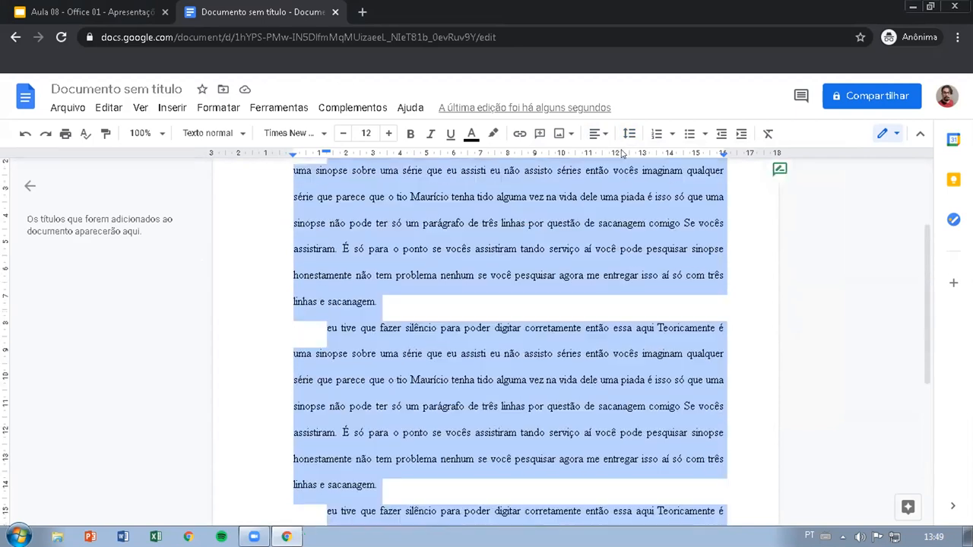
{"action": "left_click", "coordinate": [629, 134]}
{"action": "left_click", "coordinate": [655, 199]}
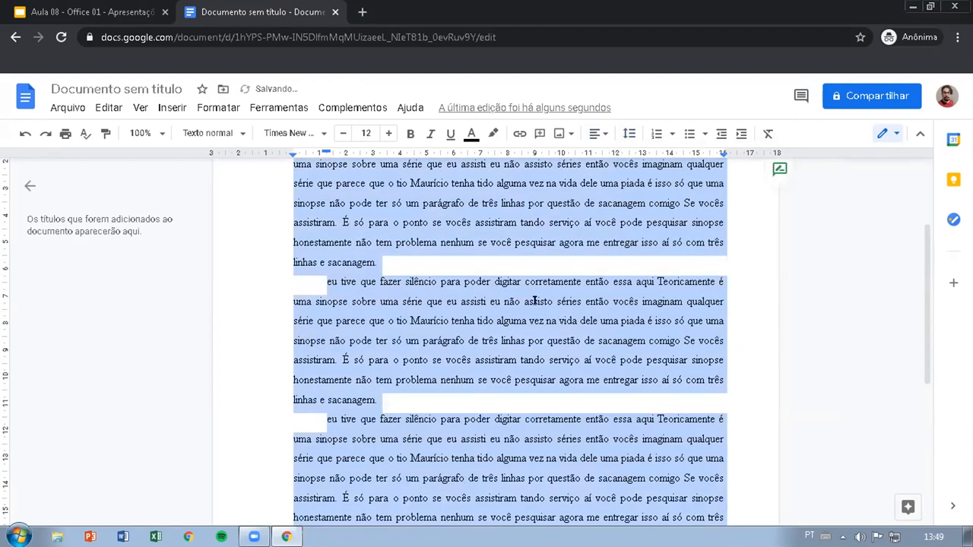
{"action": "scroll", "coordinate": [402, 269], "scroll_direction": "up", "scroll_amount": 3}
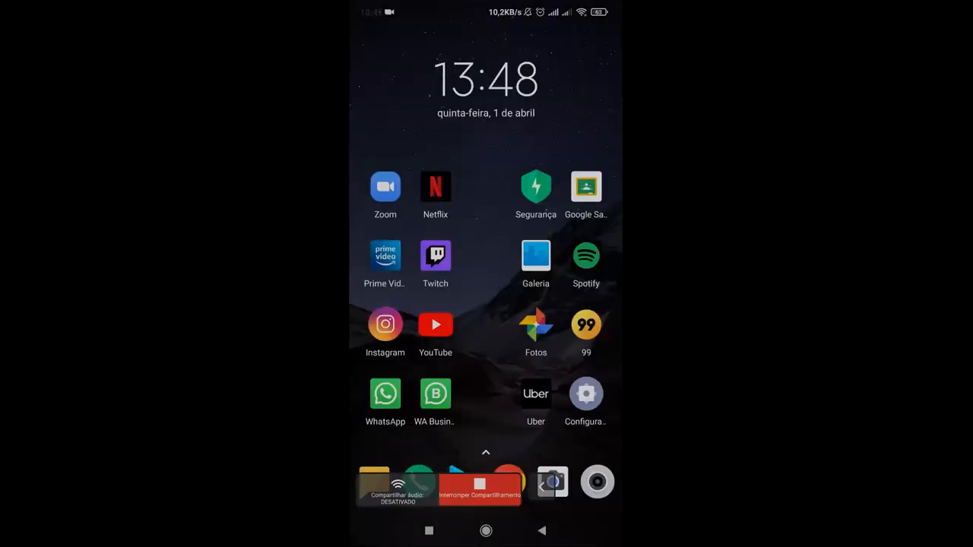
Step: Switch to the Google Docs app on the phone, refresh the file list, and open "Documento sem título"
{"action": "left_click", "coordinate": [542, 490]}
{"action": "left_click_drag", "start_coordinate": [577, 304], "coordinate": [358, 304]}
{"action": "left_click", "coordinate": [382, 187]}
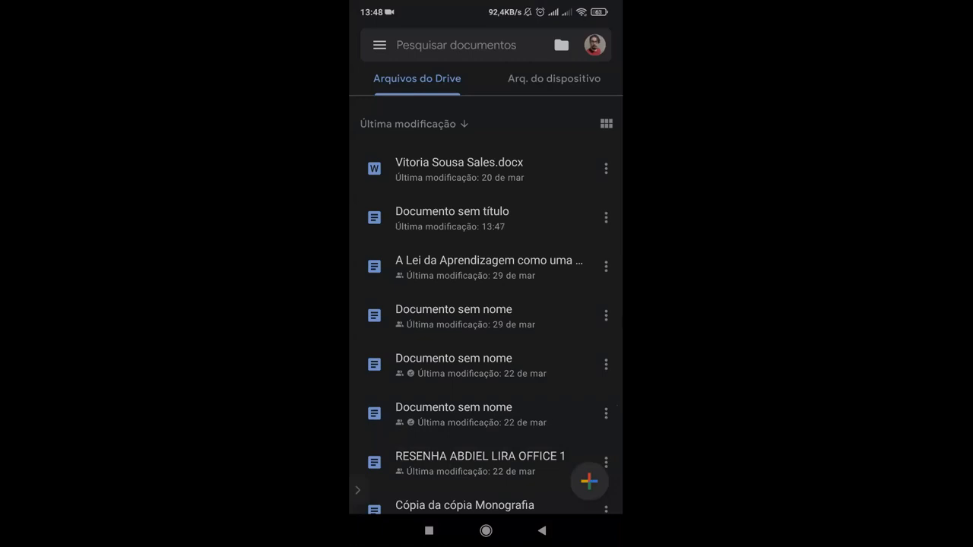
{"action": "left_click_drag", "start_coordinate": [486, 217], "coordinate": [486, 342]}
{"action": "left_click", "coordinate": [494, 217]}
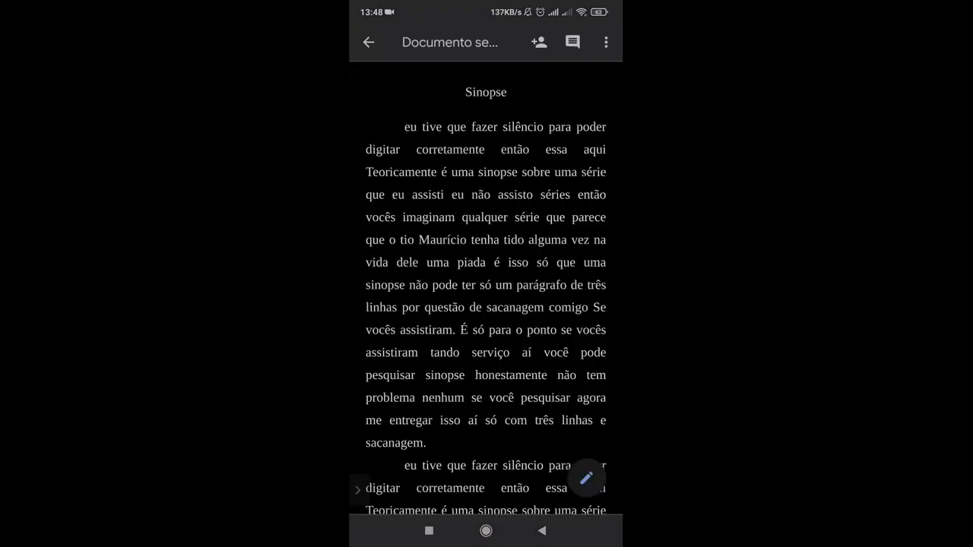
Step: Start editing the document on the phone and place the cursor at the start of the first body paragraph
{"action": "scroll", "coordinate": [486, 304], "scroll_direction": "down", "scroll_amount": 3}
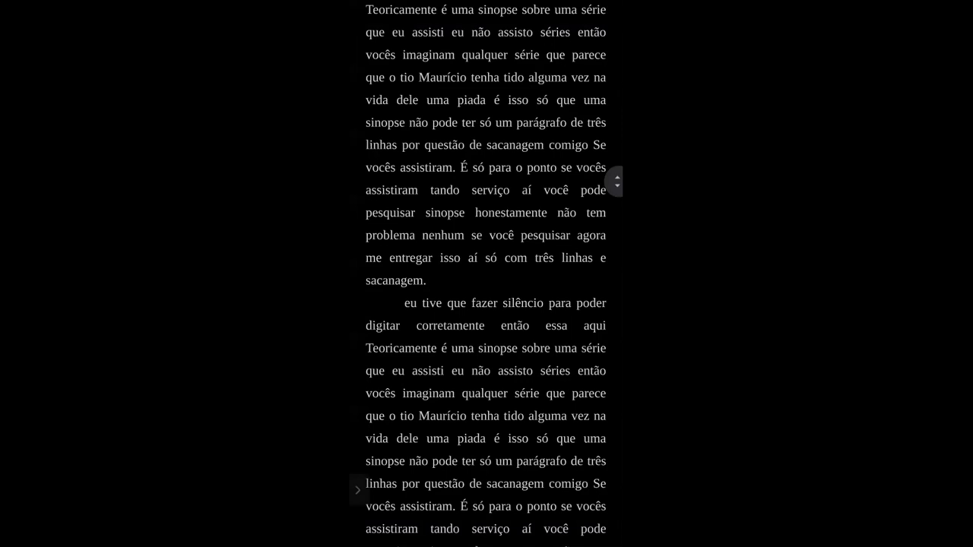
{"action": "scroll", "coordinate": [486, 304], "scroll_direction": "down", "scroll_amount": 2}
{"action": "scroll", "coordinate": [486, 304], "scroll_direction": "down", "scroll_amount": 2}
{"action": "scroll", "coordinate": [486, 304], "scroll_direction": "up", "scroll_amount": 5}
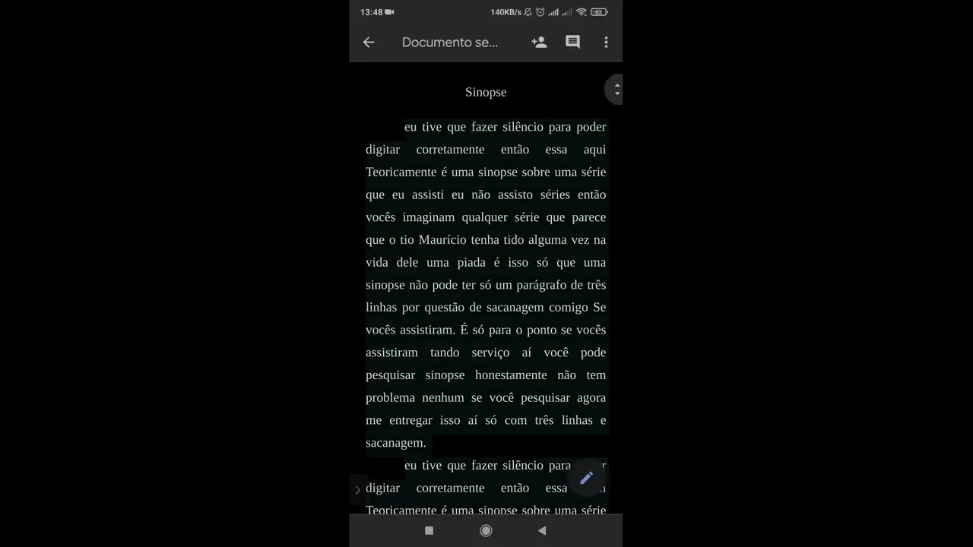
{"action": "left_click", "coordinate": [586, 478]}
{"action": "left_click", "coordinate": [418, 128]}
{"action": "left_click", "coordinate": [405, 128]}
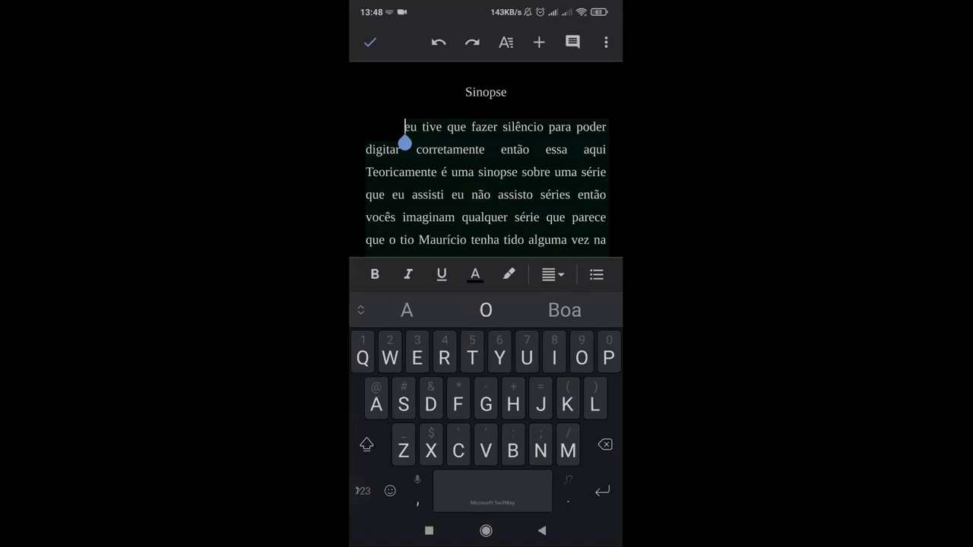
Step: Select the three body paragraphs, from the first "eu tive" through the final "sacanagem."
{"action": "double_click", "coordinate": [410, 127]}
{"action": "left_click_drag", "start_coordinate": [428, 149], "coordinate": [486, 254]}
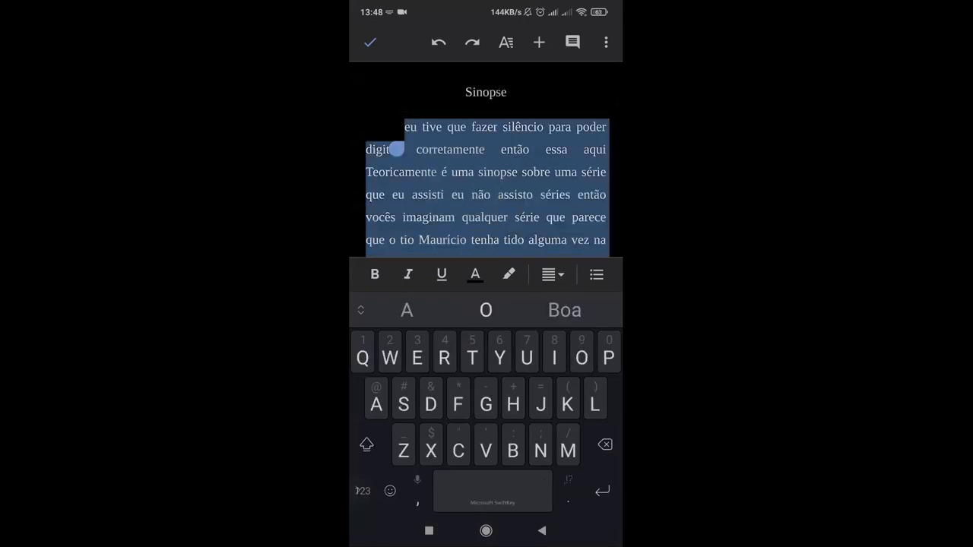
{"action": "scroll", "coordinate": [487, 167], "scroll_direction": "down", "scroll_amount": 3}
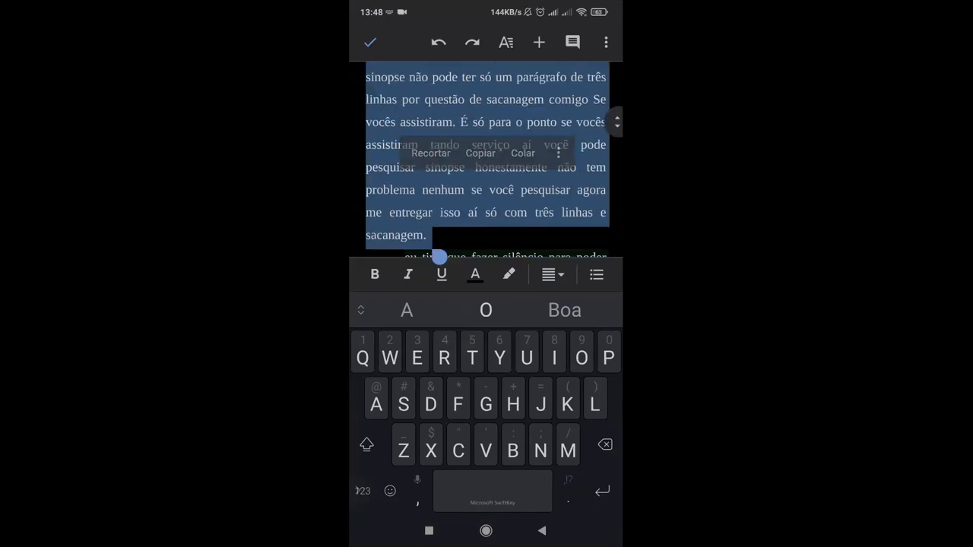
{"action": "scroll", "coordinate": [486, 167], "scroll_direction": "down", "scroll_amount": 1}
{"action": "left_click_drag", "start_coordinate": [436, 163], "coordinate": [465, 257]}
{"action": "left_click_drag", "start_coordinate": [463, 119], "coordinate": [434, 210]}
{"action": "scroll", "coordinate": [486, 152], "scroll_direction": "down", "scroll_amount": 4}
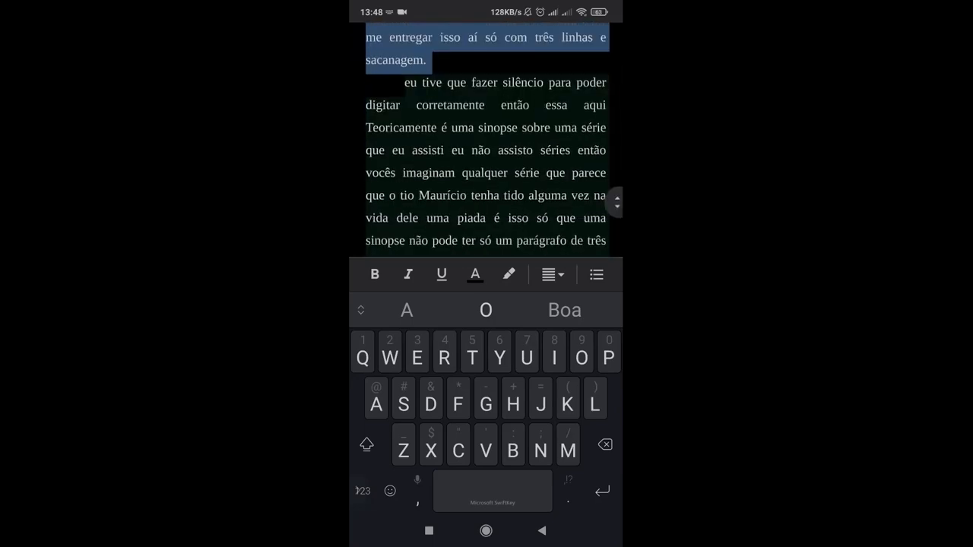
{"action": "left_click_drag", "start_coordinate": [439, 82], "coordinate": [472, 216]}
{"action": "scroll", "coordinate": [472, 216], "scroll_direction": "down", "scroll_amount": 4}
{"action": "left_click_drag", "start_coordinate": [443, 68], "coordinate": [440, 256]}
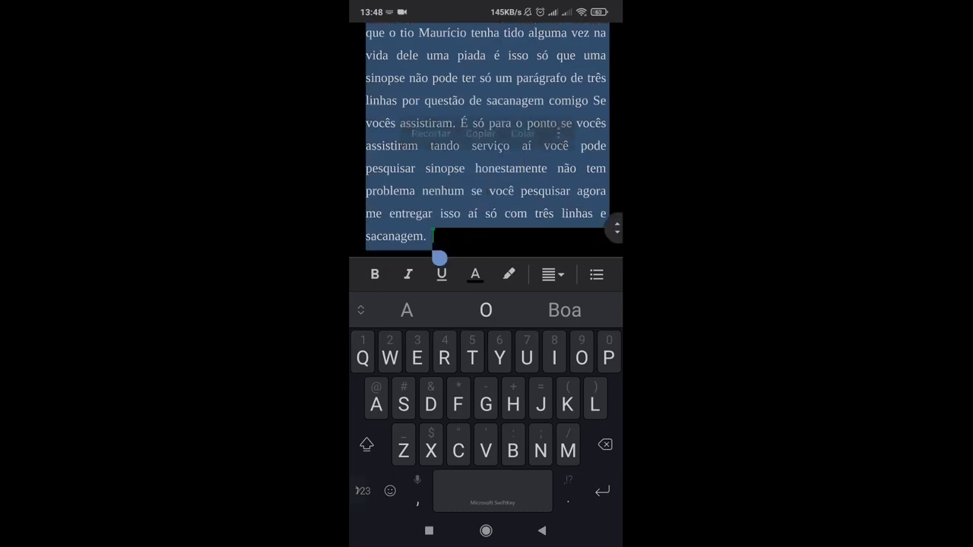
Step: Try left, centred and right alignment on the selected paragraphs, and set them back to justified
{"action": "scroll", "coordinate": [486, 152], "scroll_direction": "up", "scroll_amount": 2}
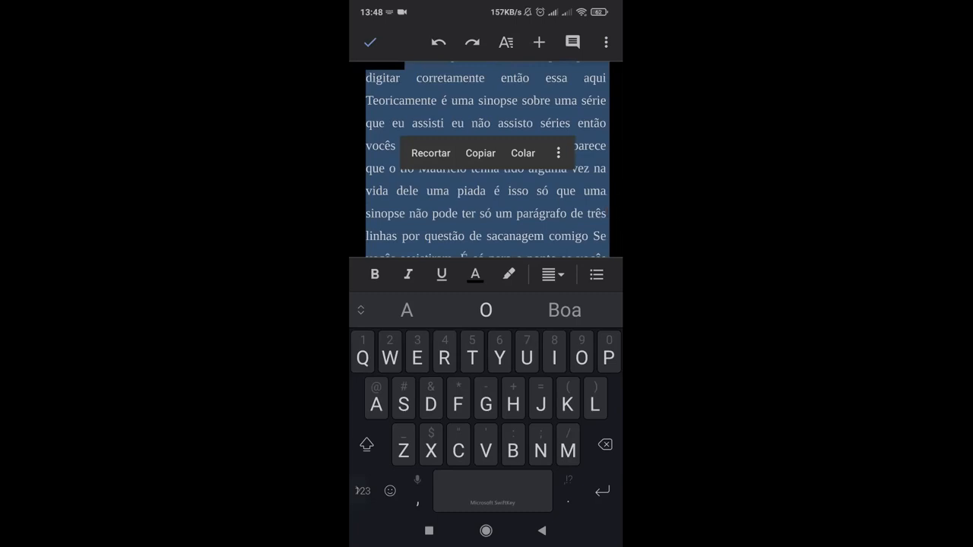
{"action": "left_click", "coordinate": [506, 42]}
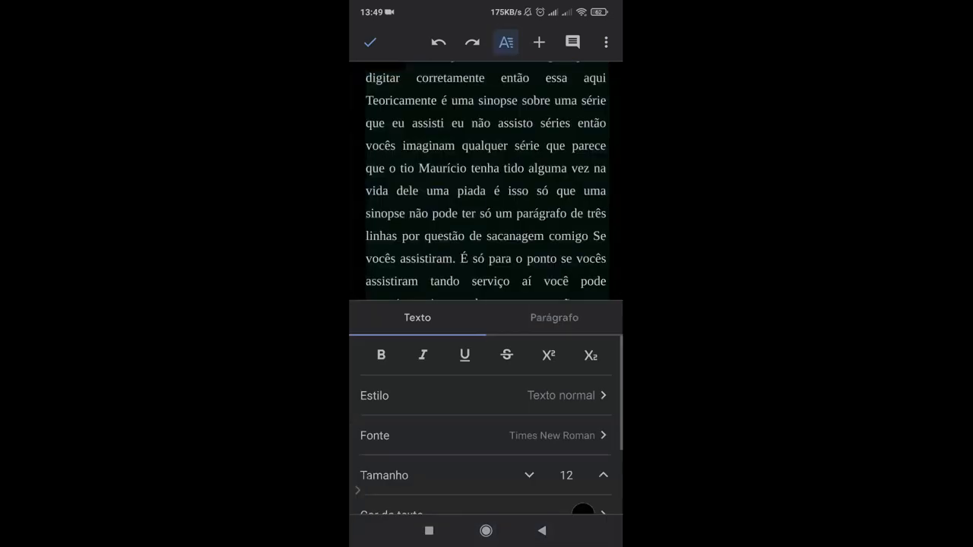
{"action": "left_click", "coordinate": [554, 317]}
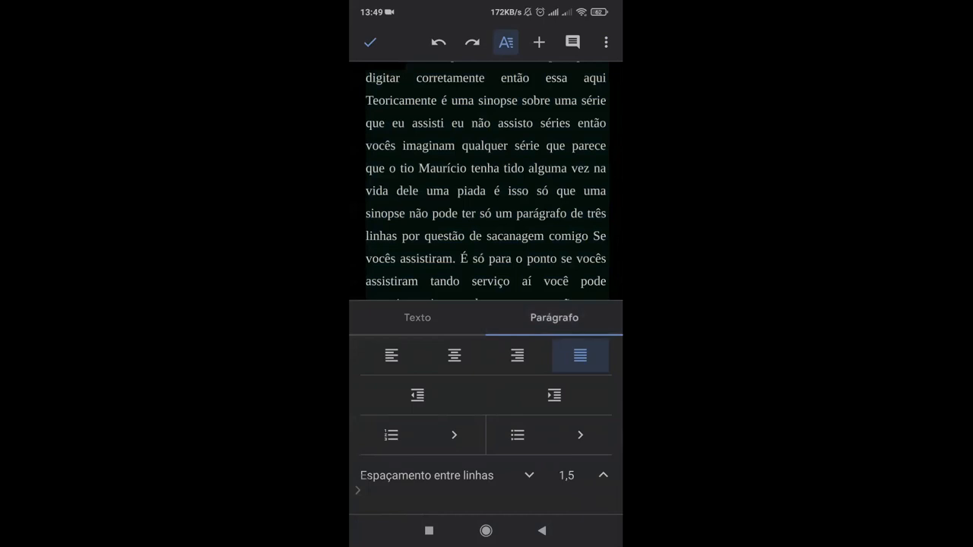
{"action": "left_click", "coordinate": [391, 356]}
{"action": "left_click", "coordinate": [455, 356]}
{"action": "left_click", "coordinate": [516, 356]}
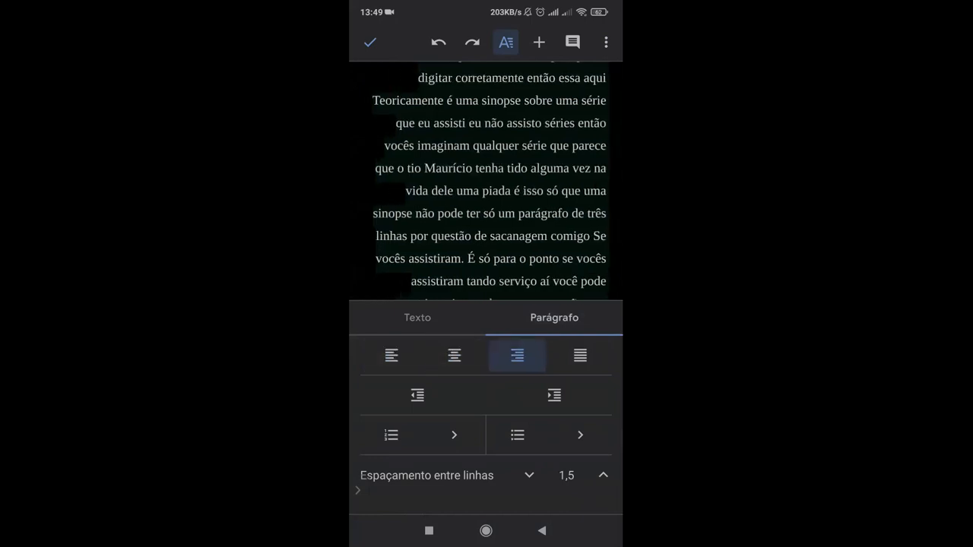
{"action": "left_click", "coordinate": [580, 355]}
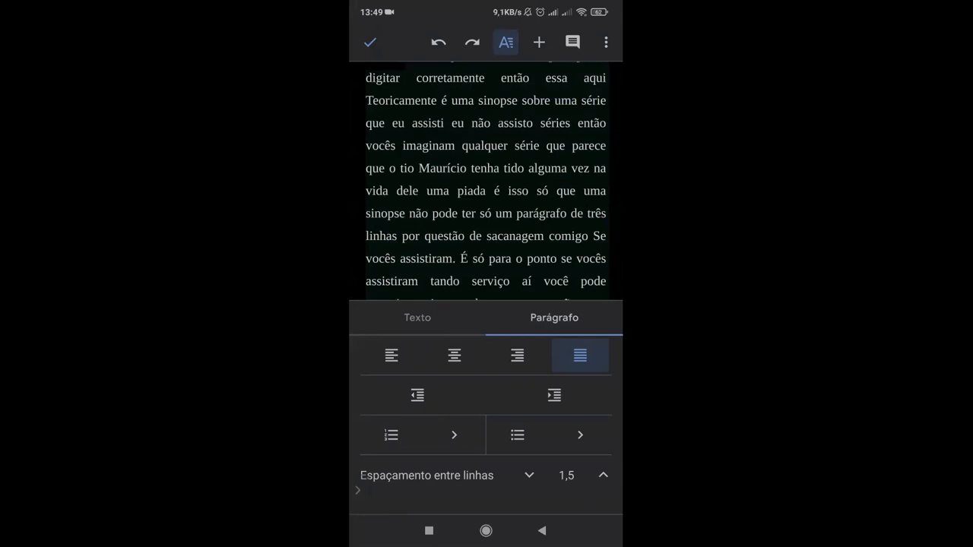
Step: Increase the indent of the selected paragraphs repeatedly, and decrease it back to the margin
{"action": "left_click", "coordinate": [554, 395]}
{"action": "left_click", "coordinate": [554, 395]}
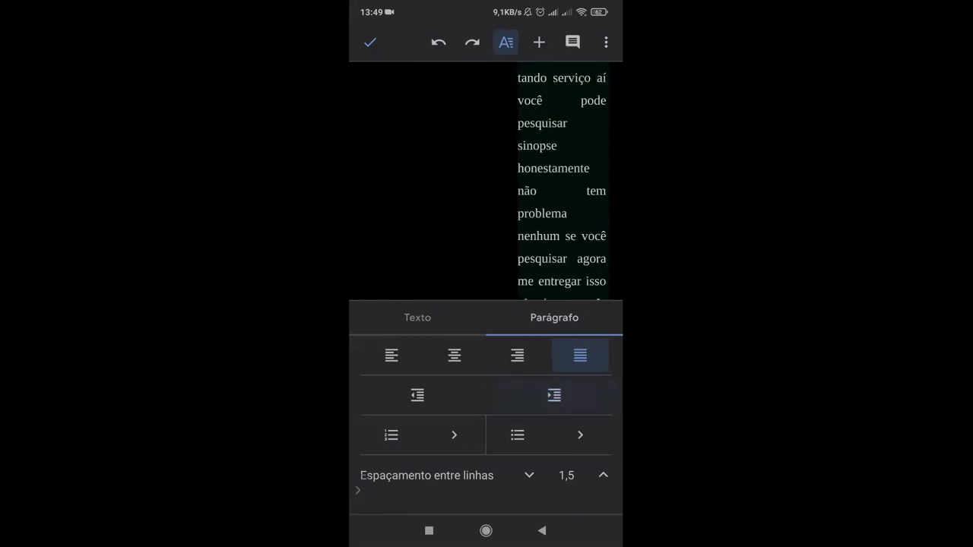
{"action": "left_click", "coordinate": [417, 395]}
{"action": "left_click", "coordinate": [417, 395]}
{"action": "left_click", "coordinate": [417, 395]}
{"action": "left_click", "coordinate": [417, 395]}
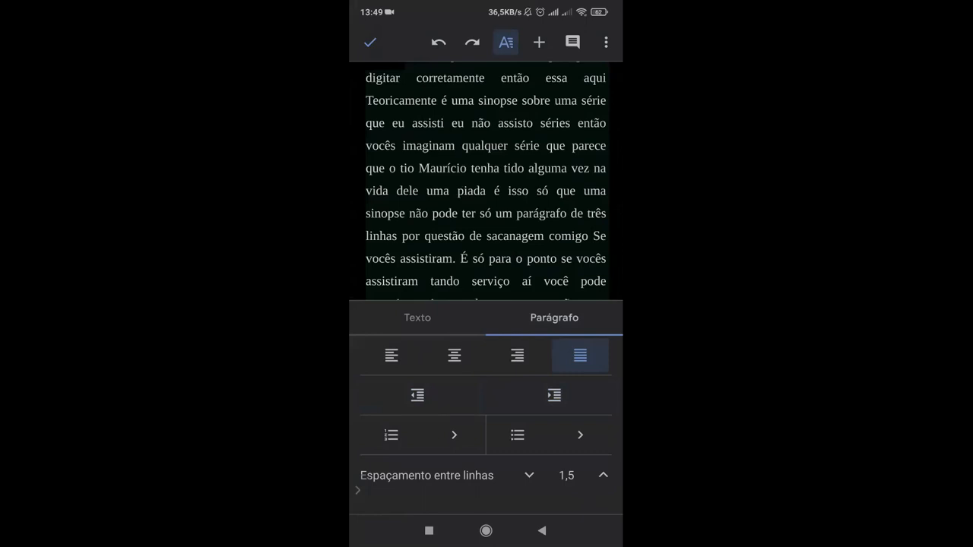
Step: Close the formatting options and switch the document to print layout
{"action": "left_click", "coordinate": [486, 182]}
{"action": "left_click", "coordinate": [606, 42]}
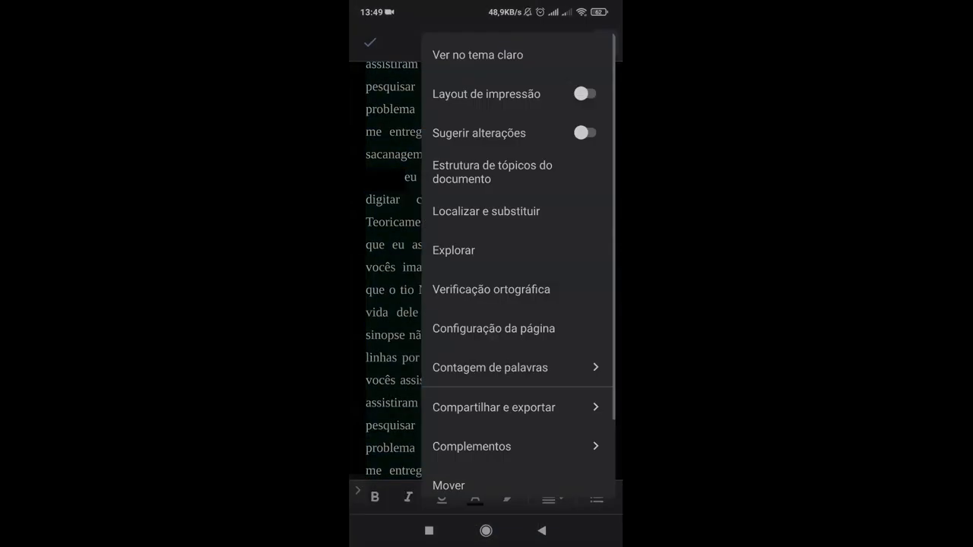
{"action": "left_click", "coordinate": [518, 94]}
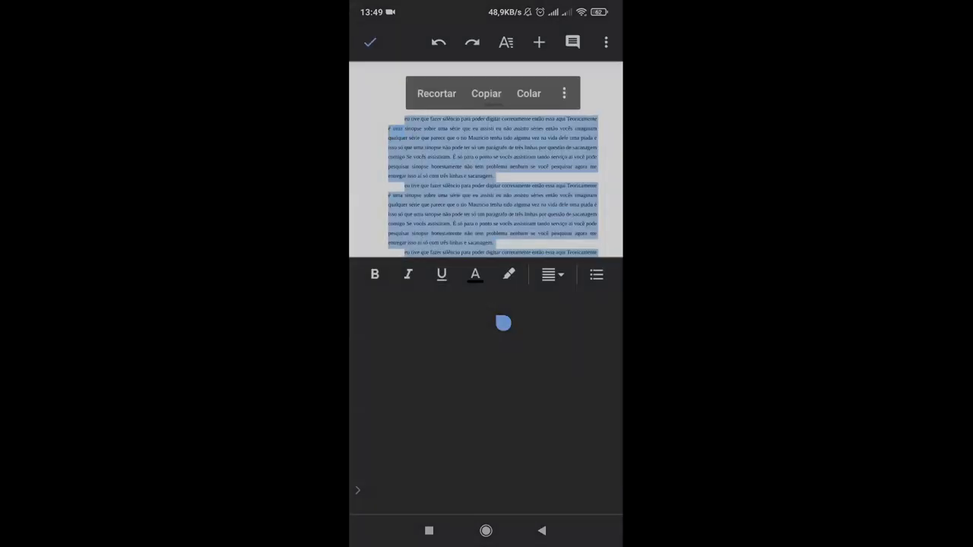
Step: Examine the paragraph formatting options for the selected text in print layout, and close them
{"action": "left_click", "coordinate": [506, 42]}
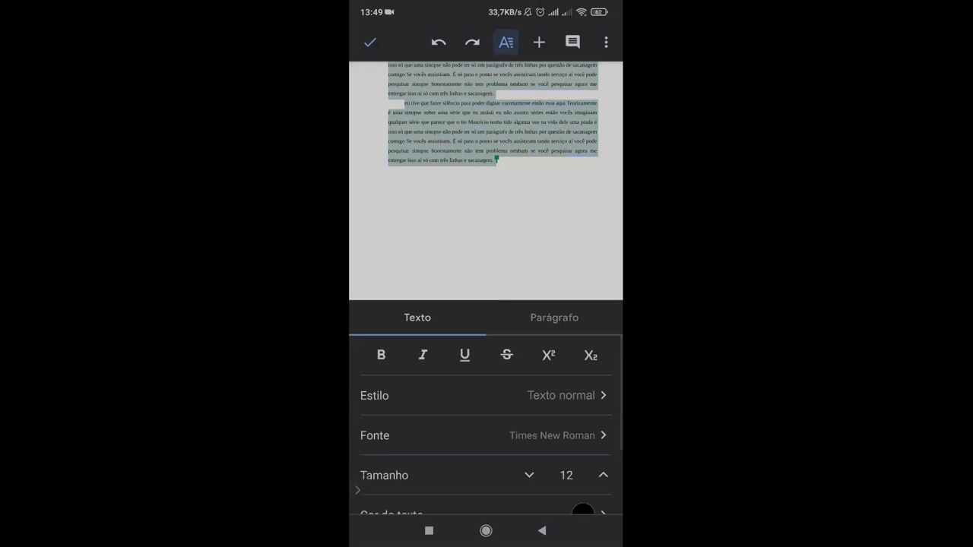
{"action": "left_click", "coordinate": [554, 318]}
{"action": "left_click", "coordinate": [357, 490]}
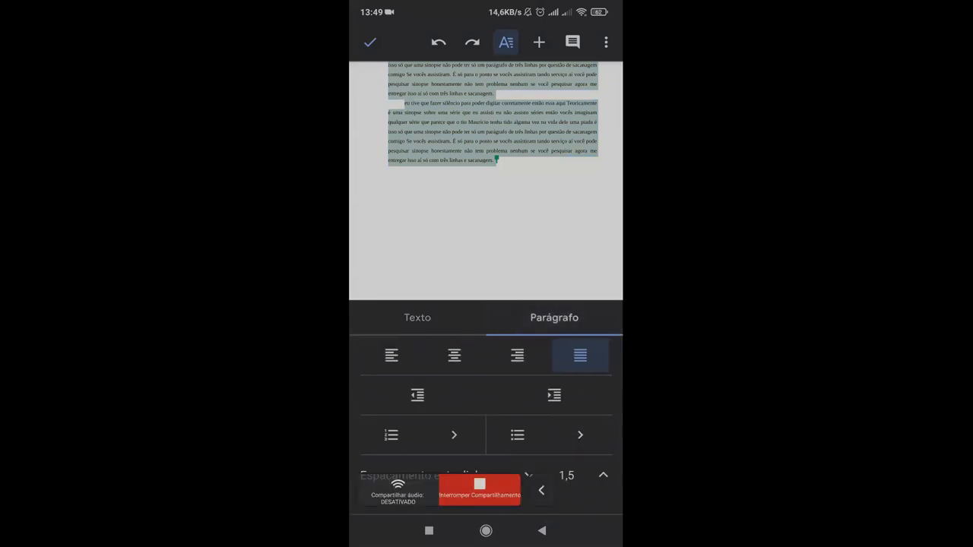
{"action": "left_click", "coordinate": [541, 490]}
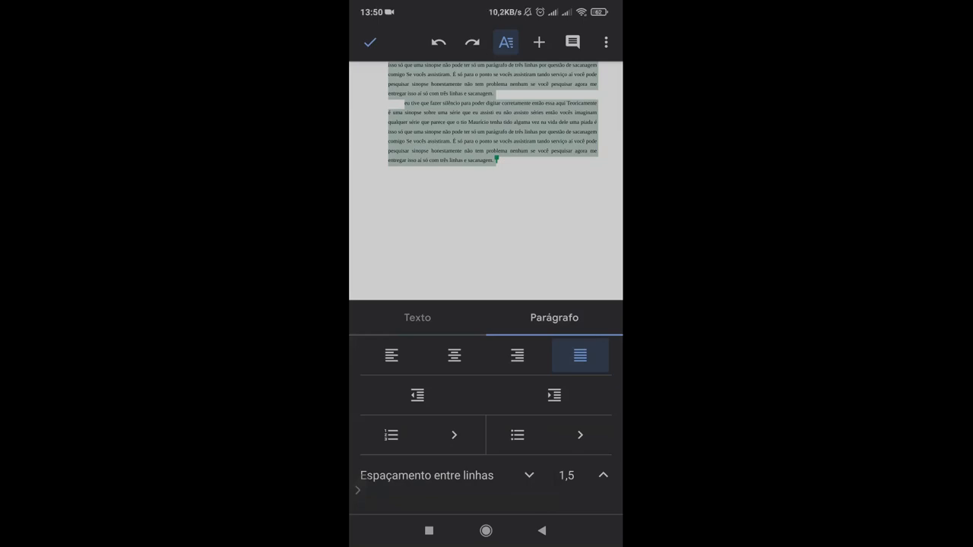
{"action": "left_click", "coordinate": [506, 43]}
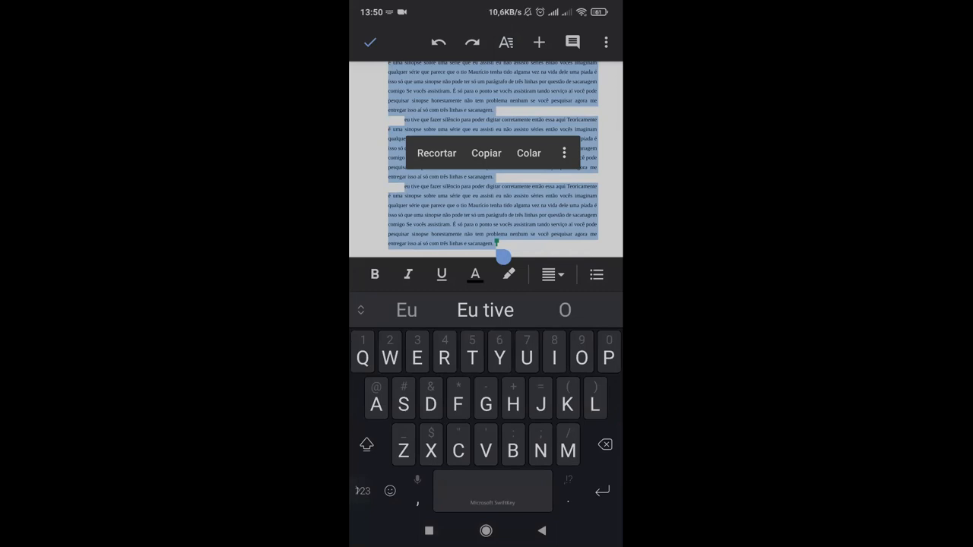
Step: Remove the first-line indents from the third and second body paragraphs
{"action": "left_click", "coordinate": [404, 196]}
{"action": "key", "text": "BackSpace"}
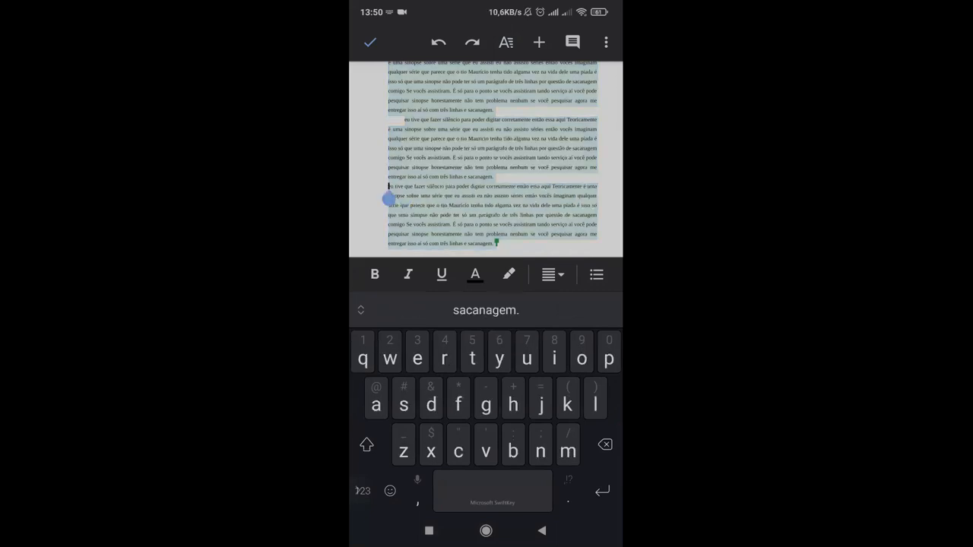
{"action": "left_click", "coordinate": [410, 120]}
{"action": "left_click_drag", "start_coordinate": [411, 133], "coordinate": [405, 132]}
{"action": "key", "text": "BackSpace"}
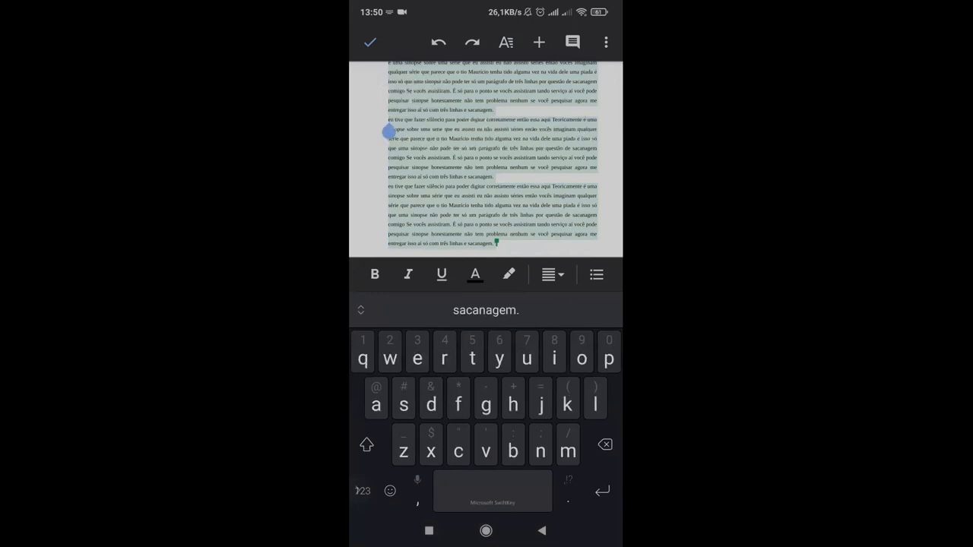
Step: Examine the first-line indents of the first and second body paragraphs with the phone in landscape orientation
{"action": "scroll", "coordinate": [486, 160], "scroll_direction": "up", "scroll_amount": 2}
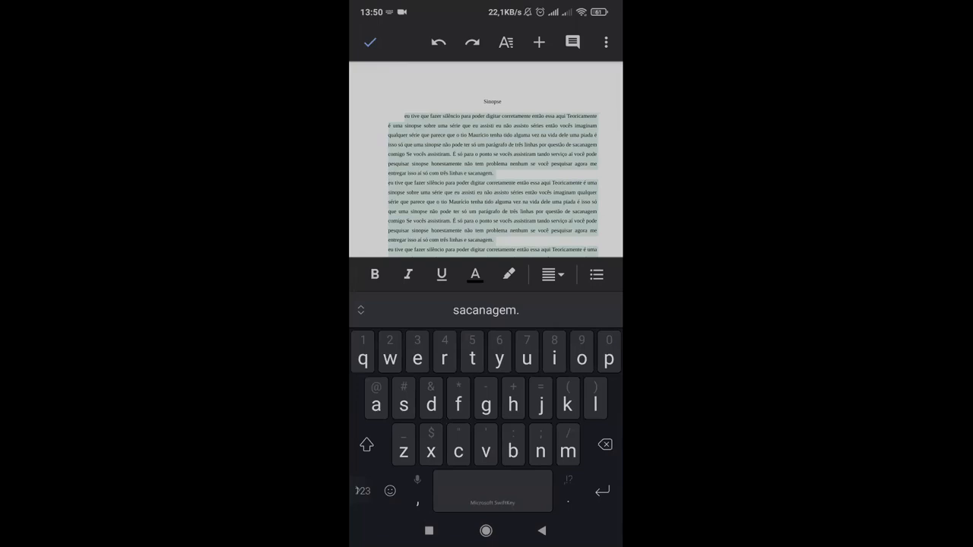
{"action": "left_click", "coordinate": [359, 490]}
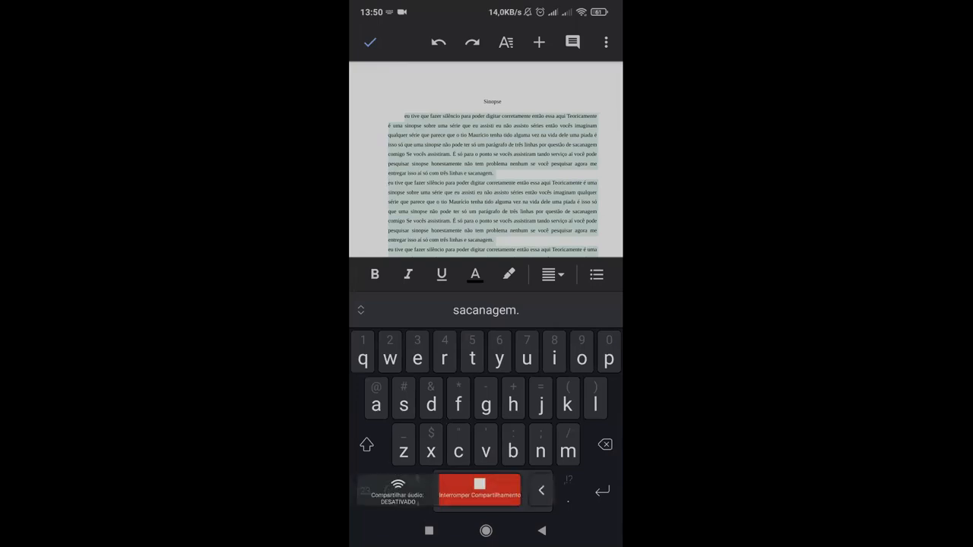
{"action": "left_click", "coordinate": [541, 490]}
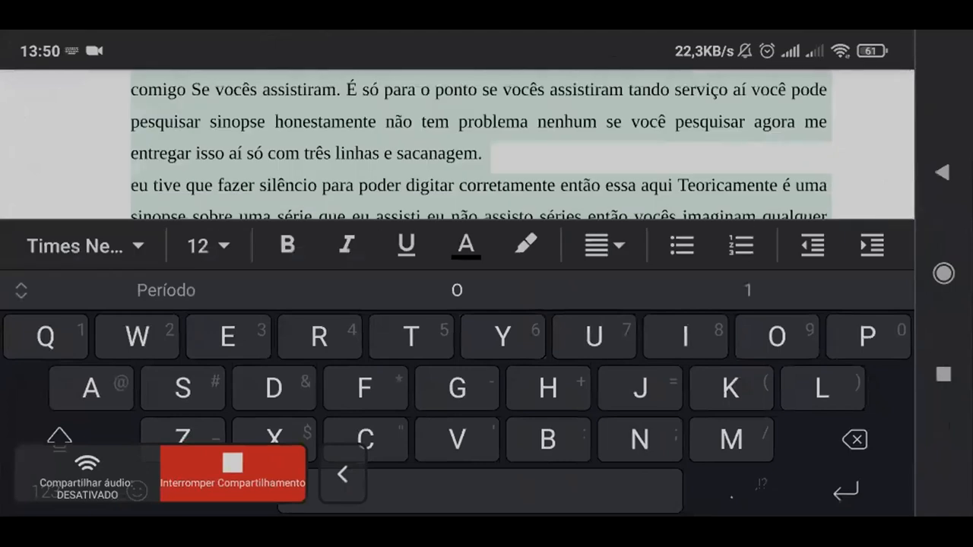
{"action": "scroll", "coordinate": [480, 145], "scroll_direction": "down", "scroll_amount": 1}
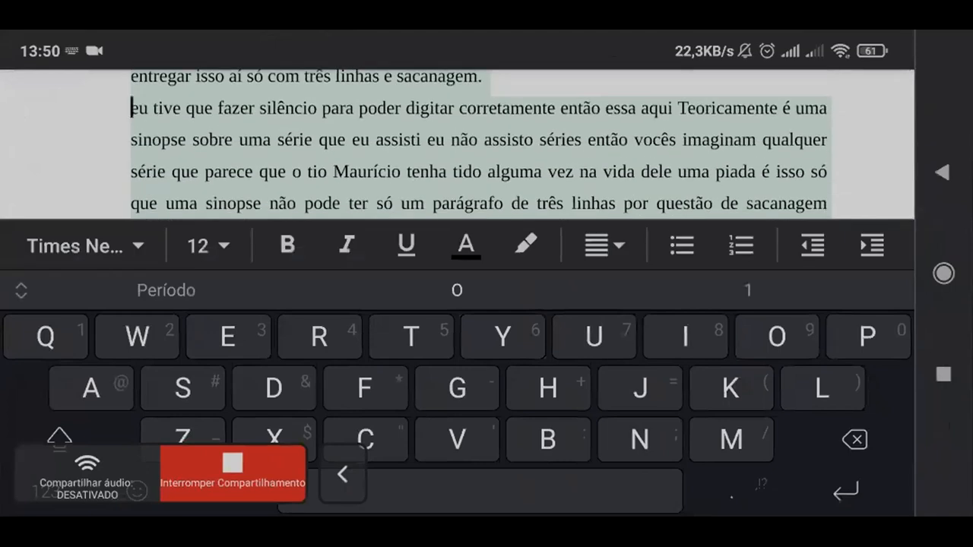
{"action": "scroll", "coordinate": [480, 145], "scroll_direction": "up", "scroll_amount": 2}
{"action": "scroll", "coordinate": [480, 198], "scroll_direction": "up", "scroll_amount": 2}
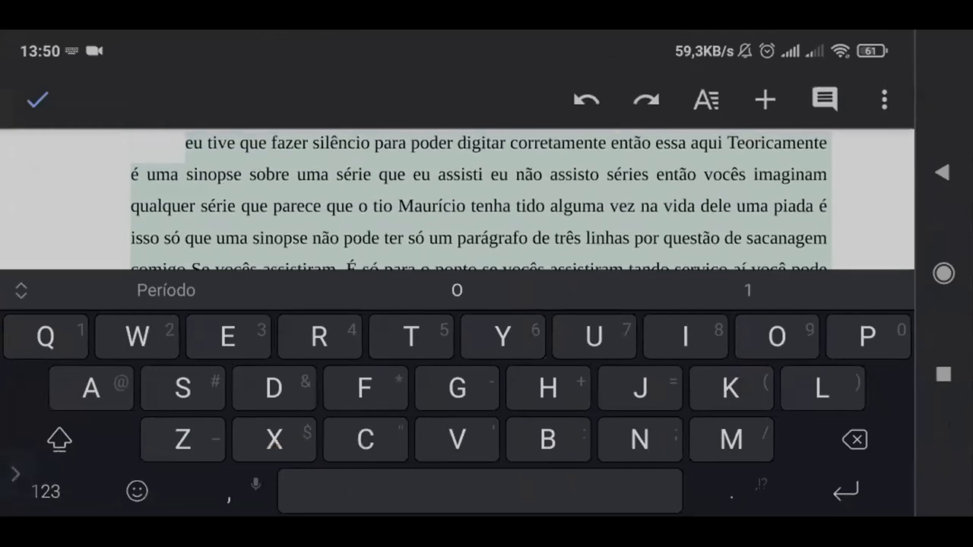
{"action": "scroll", "coordinate": [481, 175], "scroll_direction": "down", "scroll_amount": 2}
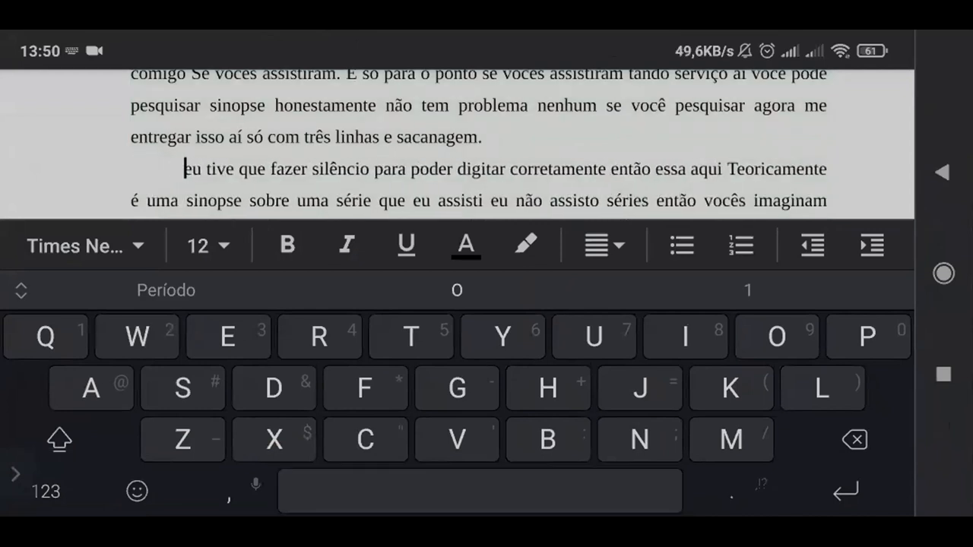
{"action": "scroll", "coordinate": [479, 144], "scroll_direction": "up", "scroll_amount": 3}
{"action": "scroll", "coordinate": [479, 145], "scroll_direction": "down", "scroll_amount": 3}
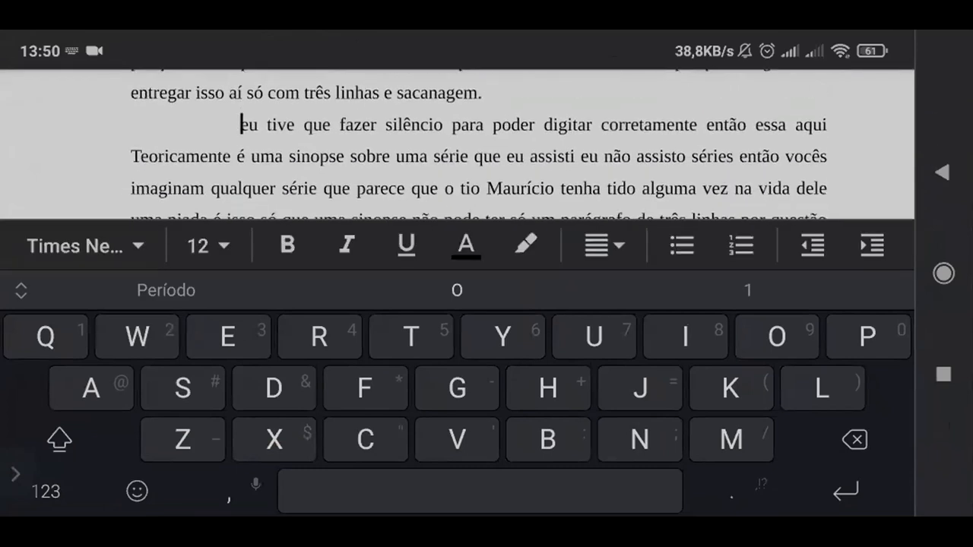
Step: Adjust the blank space before the second paragraph's first line to match the first paragraph's indent
{"action": "key", "text": "BackSpace"}
{"action": "key", "text": "BackSpace"}
{"action": "key", "text": "BackSpace"}
{"action": "key", "text": "BackSpace"}
{"action": "key", "text": "BackSpace"}
{"action": "key", "text": "BackSpace"}
{"action": "key", "text": "BackSpace"}
{"action": "key", "text": "BackSpace"}
{"action": "key", "text": "BackSpace"}
{"action": "key", "text": "BackSpace"}
{"action": "key", "text": "BackSpace"}
{"action": "key", "text": "BackSpace"}
{"action": "key", "text": "BackSpace"}
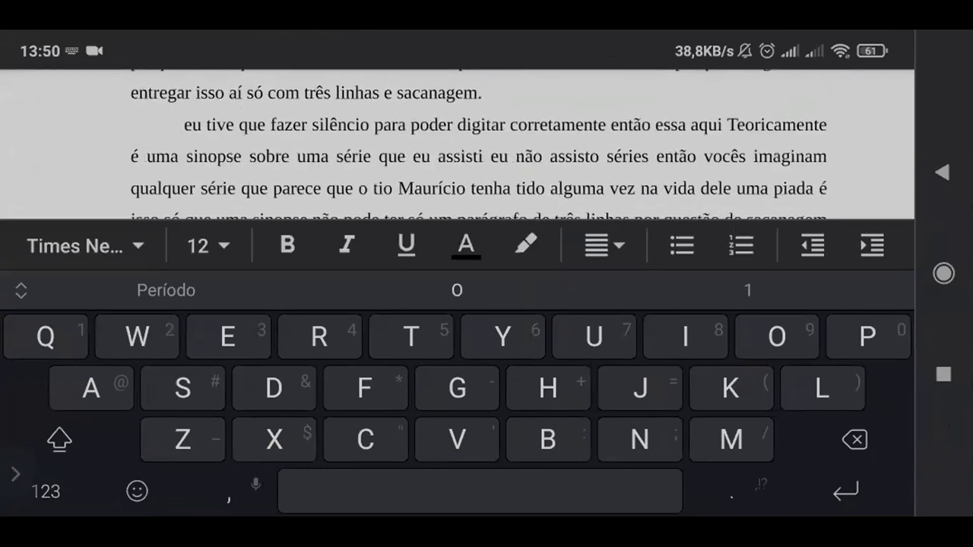
{"action": "key", "text": "BackSpace"}
{"action": "key", "text": "BackSpace"}
{"action": "key", "text": "BackSpace"}
{"action": "key", "text": "BackSpace"}
{"action": "key", "text": "BackSpace"}
{"action": "key", "text": "BackSpace"}
{"action": "key", "text": "BackSpace"}
{"action": "key", "text": "BackSpace"}
{"action": "key", "text": "BackSpace"}
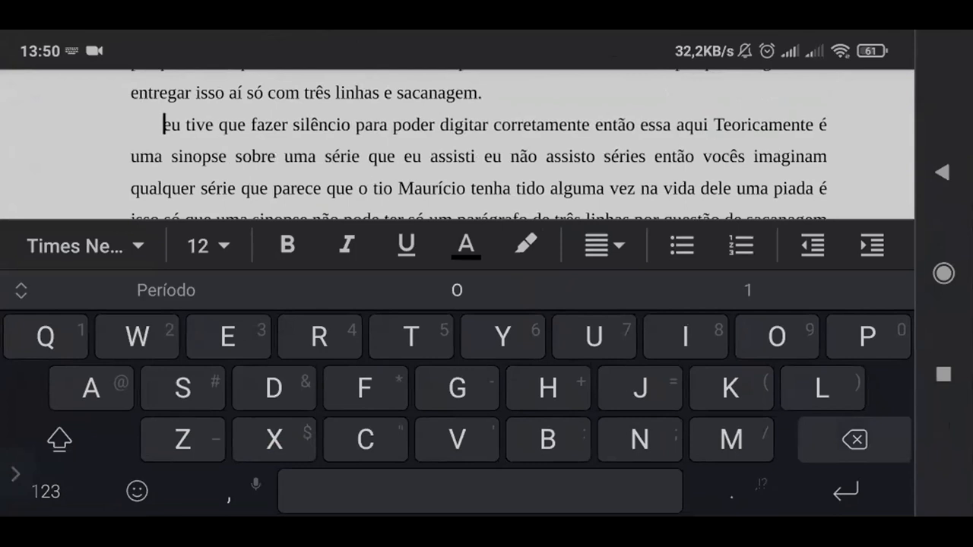
{"action": "key", "text": "BackSpace"}
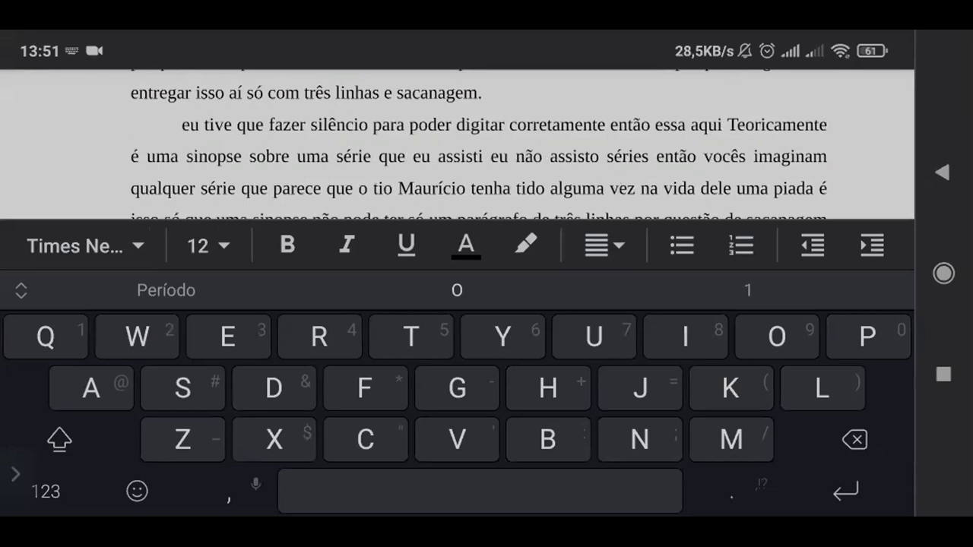
{"action": "key", "text": "BackSpace"}
{"action": "scroll", "coordinate": [478, 175], "scroll_direction": "up", "scroll_amount": 5}
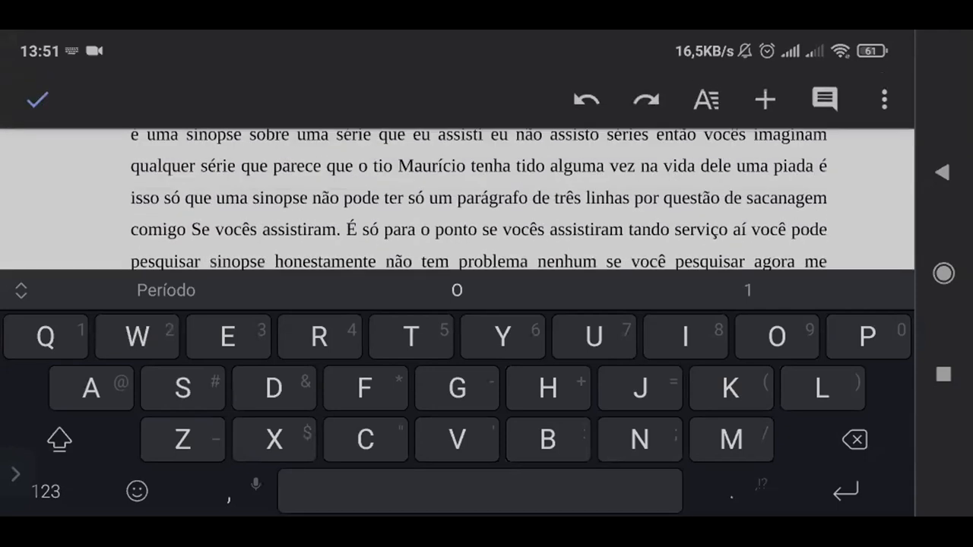
{"action": "scroll", "coordinate": [479, 175], "scroll_direction": "down", "scroll_amount": 6}
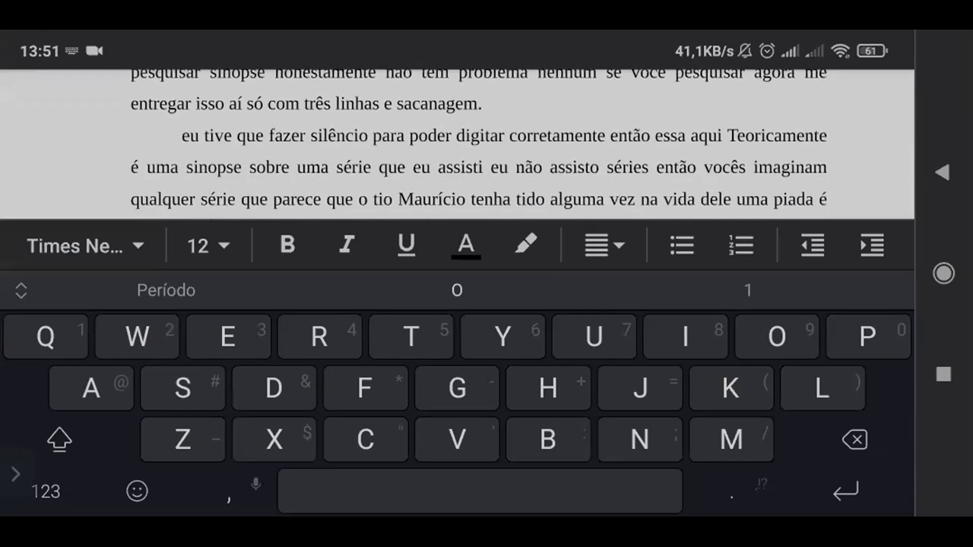
{"action": "key", "text": "BackSpace"}
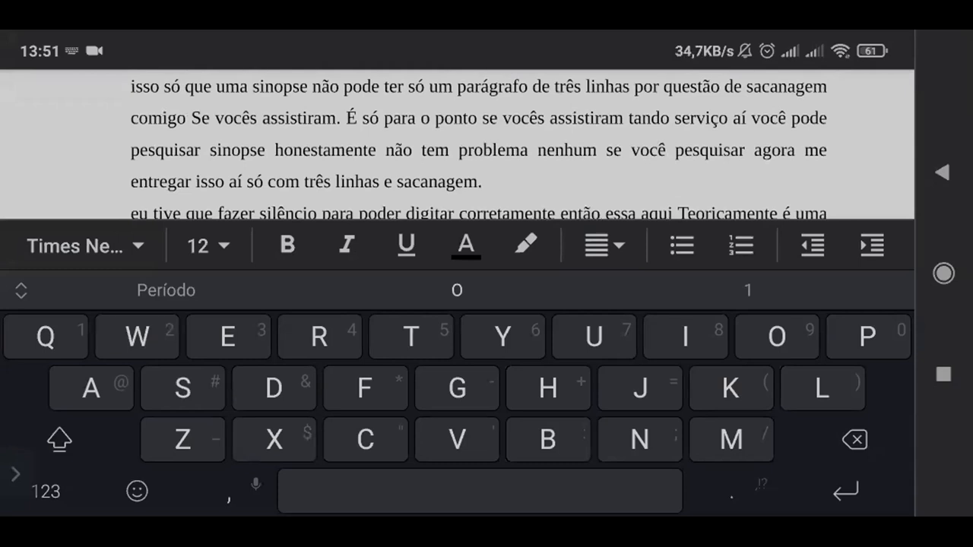
Step: Place the cursor at the start of the third paragraph and indent its first line to match the paragraphs above
{"action": "scroll", "coordinate": [479, 145], "scroll_direction": "down", "scroll_amount": 2}
{"action": "scroll", "coordinate": [479, 144], "scroll_direction": "up", "scroll_amount": 1}
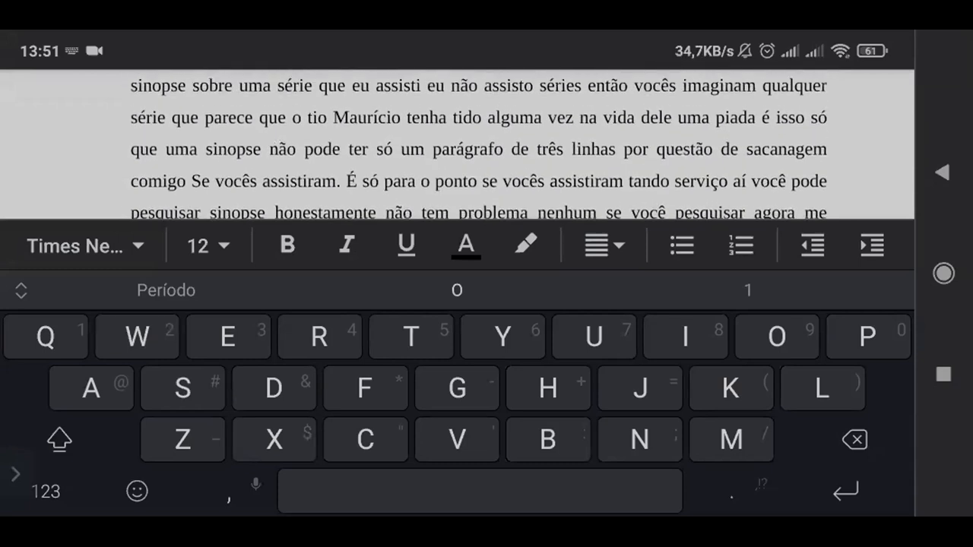
{"action": "scroll", "coordinate": [479, 190], "scroll_direction": "up", "scroll_amount": 2}
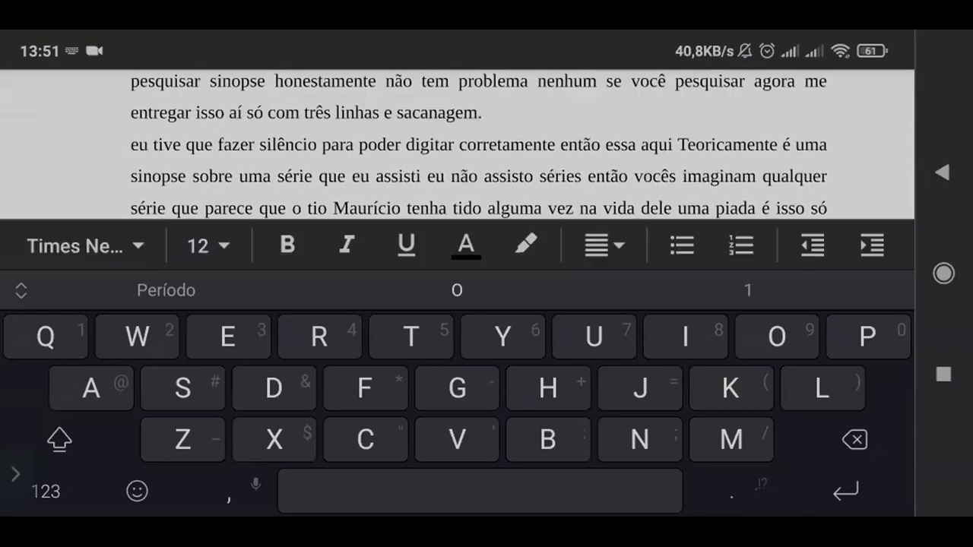
{"action": "left_click", "coordinate": [130, 145]}
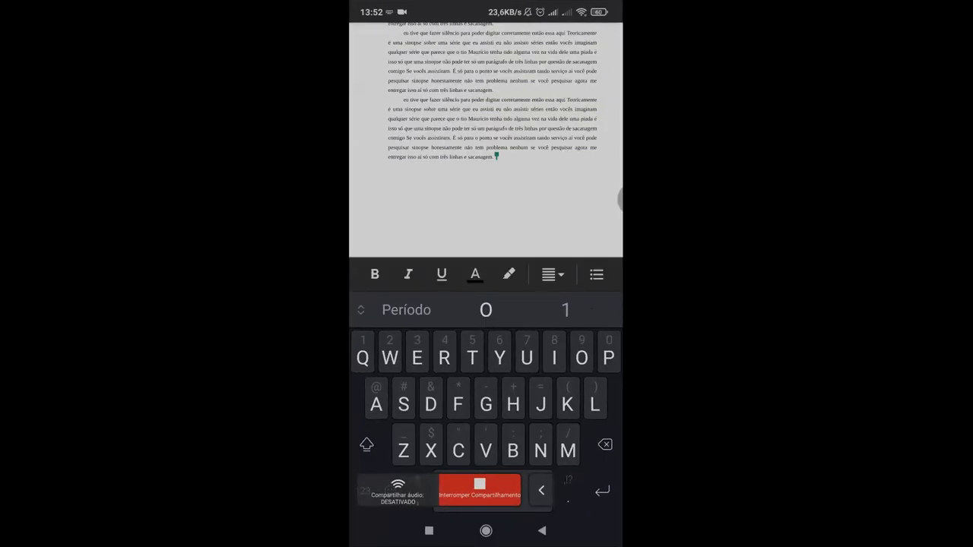
Step: Select the text from the title "Sinopse" through the final "sacanagem." of the third paragraph
{"action": "scroll", "coordinate": [486, 160], "scroll_direction": "up", "scroll_amount": 1}
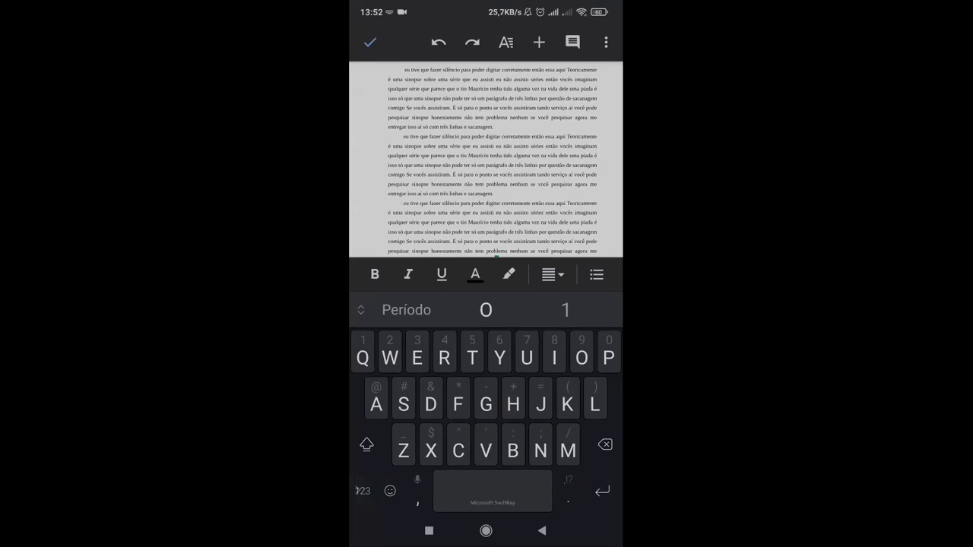
{"action": "scroll", "coordinate": [486, 152], "scroll_direction": "down", "scroll_amount": 3}
{"action": "scroll", "coordinate": [486, 152], "scroll_direction": "up", "scroll_amount": 5}
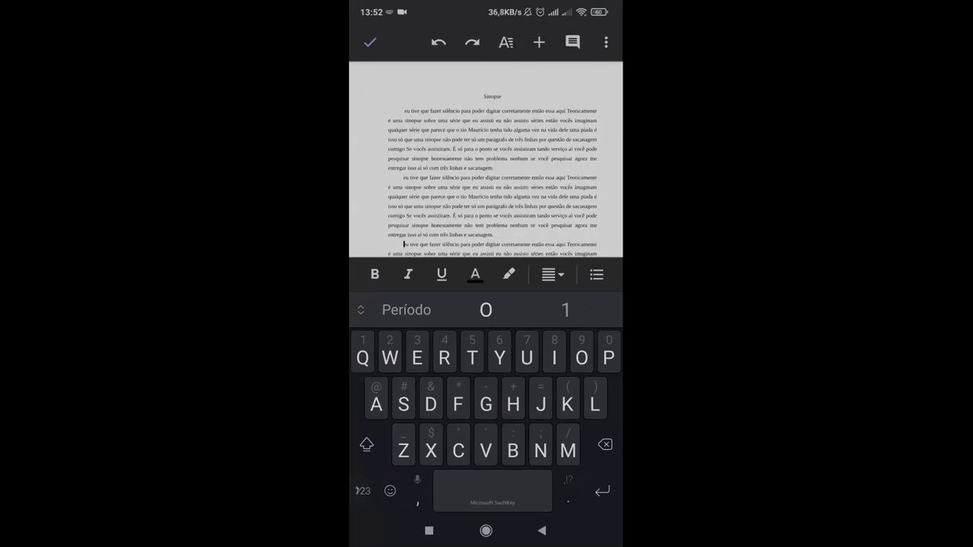
{"action": "double_click", "coordinate": [404, 121]}
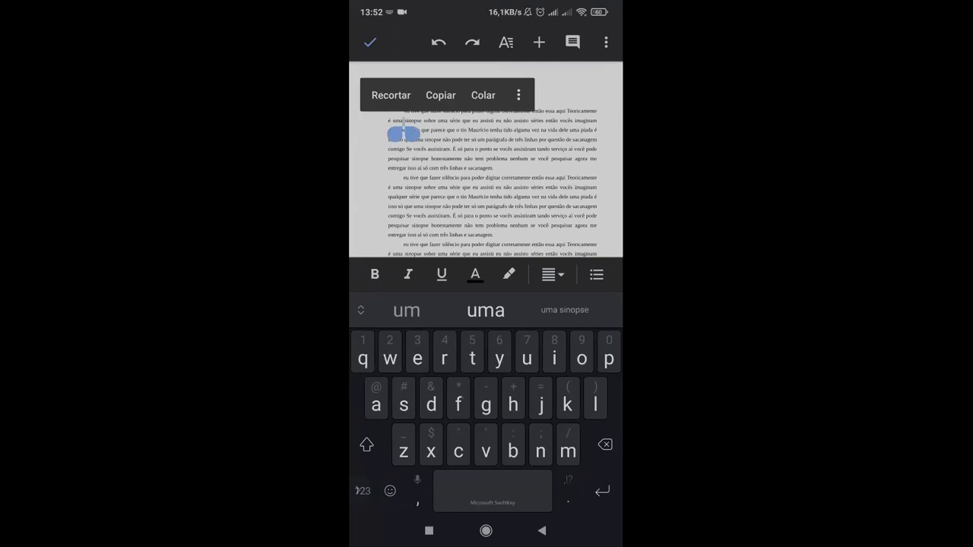
{"action": "left_click_drag", "start_coordinate": [395, 134], "coordinate": [475, 106]}
{"action": "left_click_drag", "start_coordinate": [411, 134], "coordinate": [503, 257]}
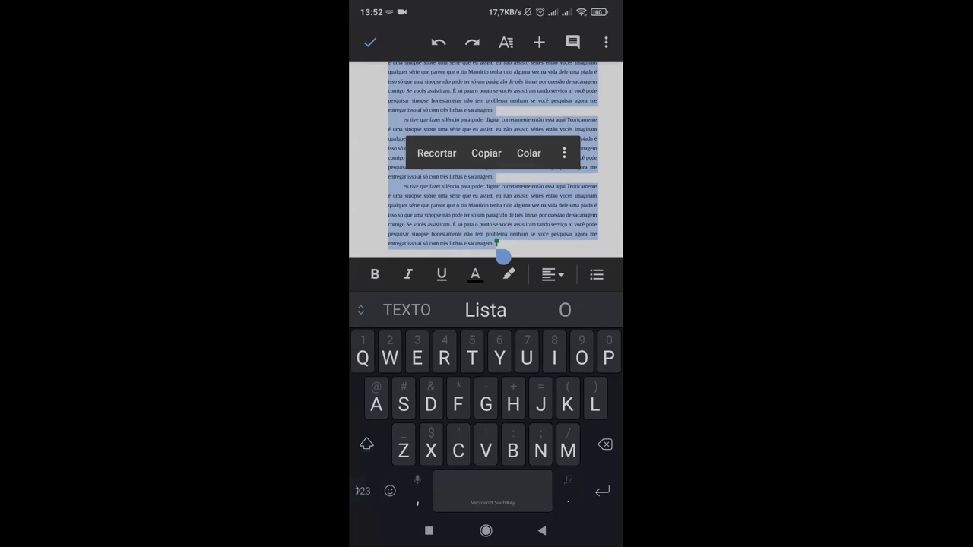
Step: Shrink the selection to exclude the title "Sinopse", covering only the three body paragraphs
{"action": "scroll", "coordinate": [492, 160], "scroll_direction": "up", "scroll_amount": 5}
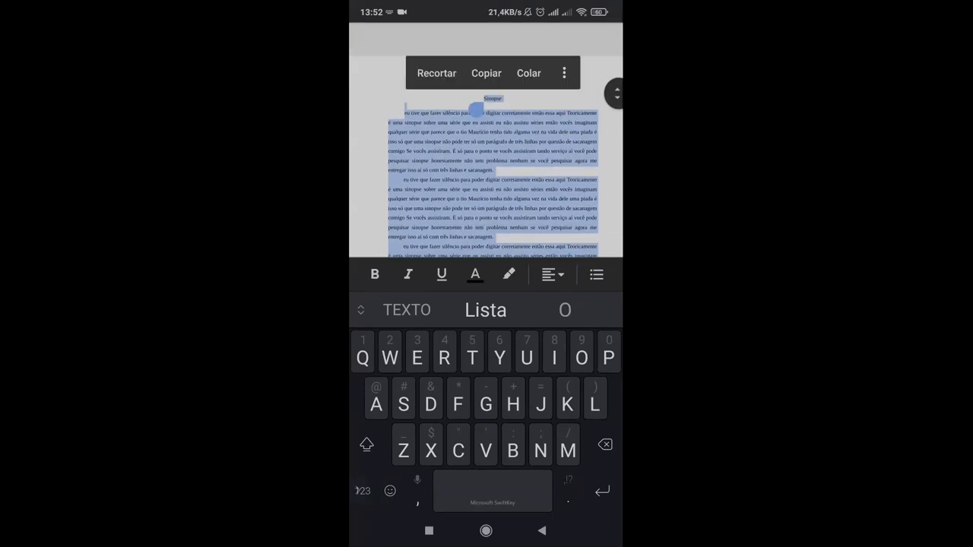
{"action": "left_click_drag", "start_coordinate": [475, 109], "coordinate": [396, 124]}
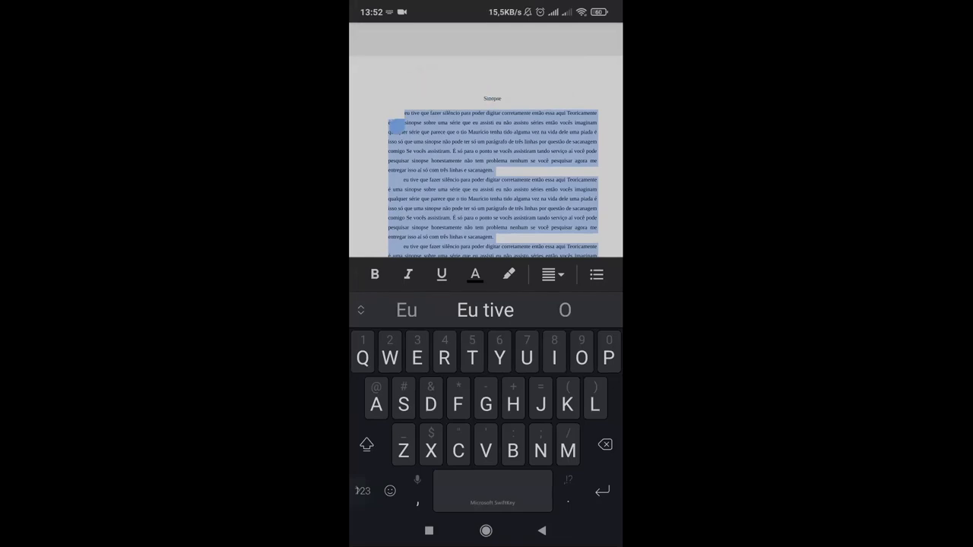
{"action": "scroll", "coordinate": [486, 152], "scroll_direction": "down", "scroll_amount": 3}
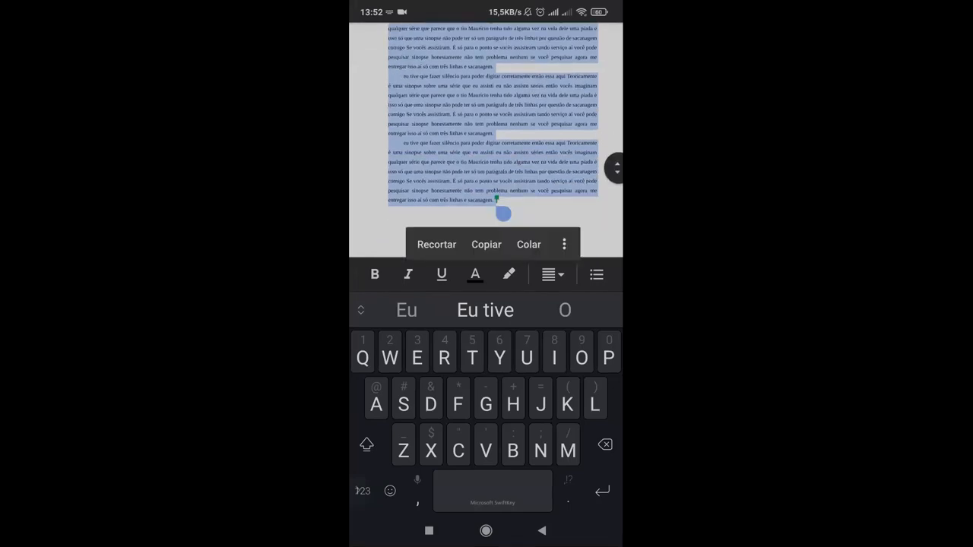
{"action": "scroll", "coordinate": [486, 152], "scroll_direction": "up", "scroll_amount": 3}
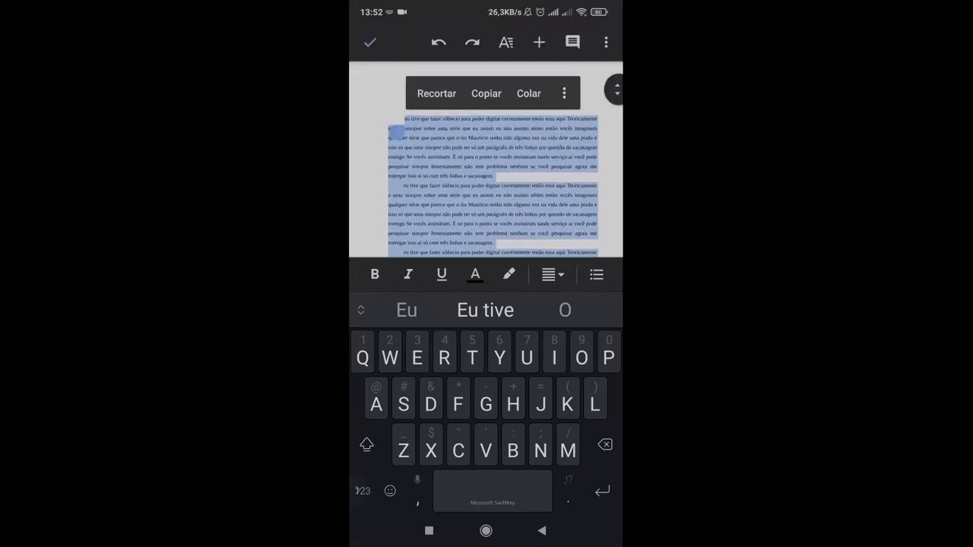
Step: Try line spacings of 1, 1.15 and 2 on the three selected body paragraphs
{"action": "left_click", "coordinate": [505, 42]}
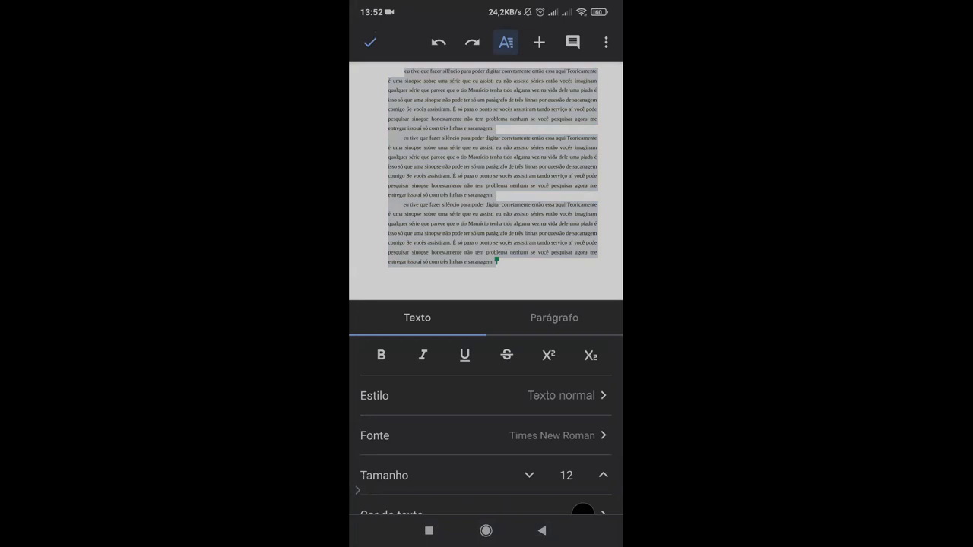
{"action": "left_click", "coordinate": [554, 318]}
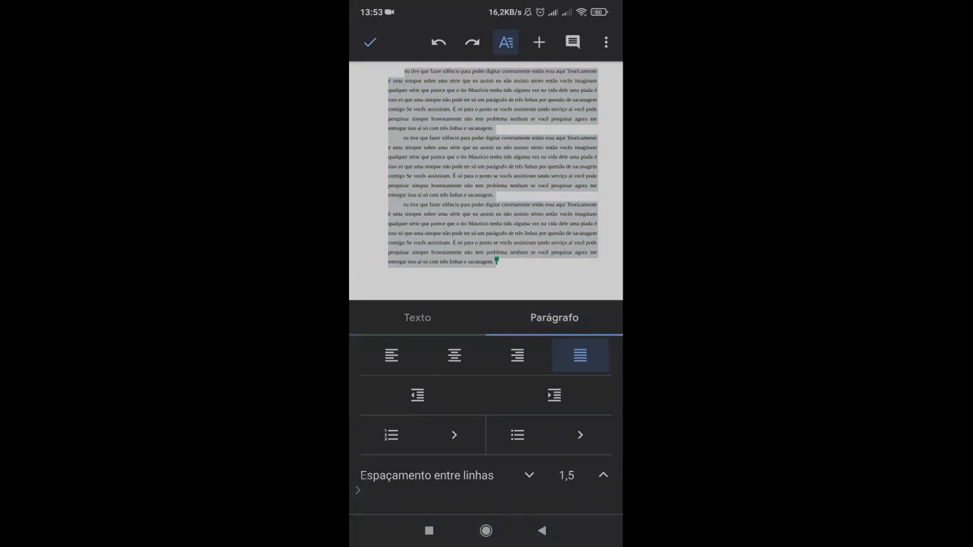
{"action": "left_click", "coordinate": [529, 475]}
{"action": "left_click", "coordinate": [529, 475]}
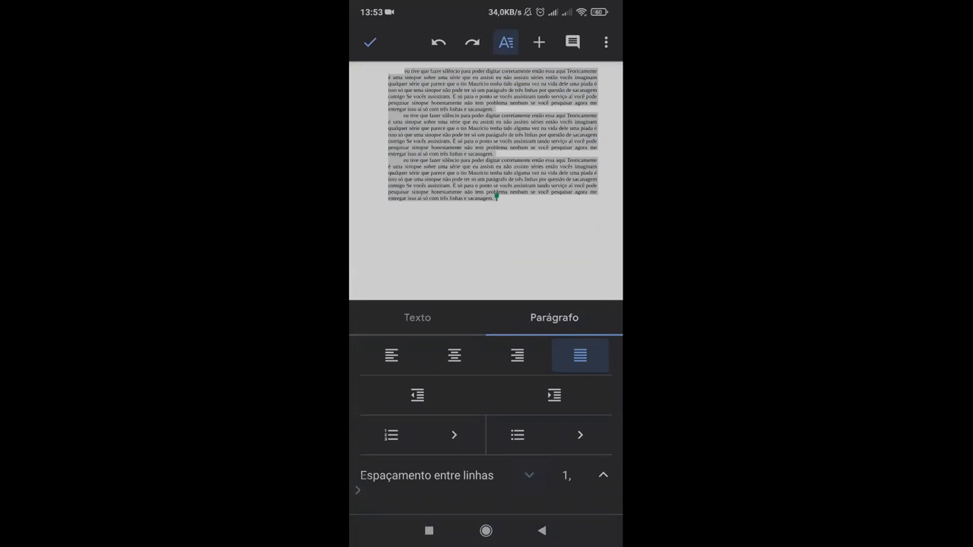
{"action": "left_click", "coordinate": [603, 475]}
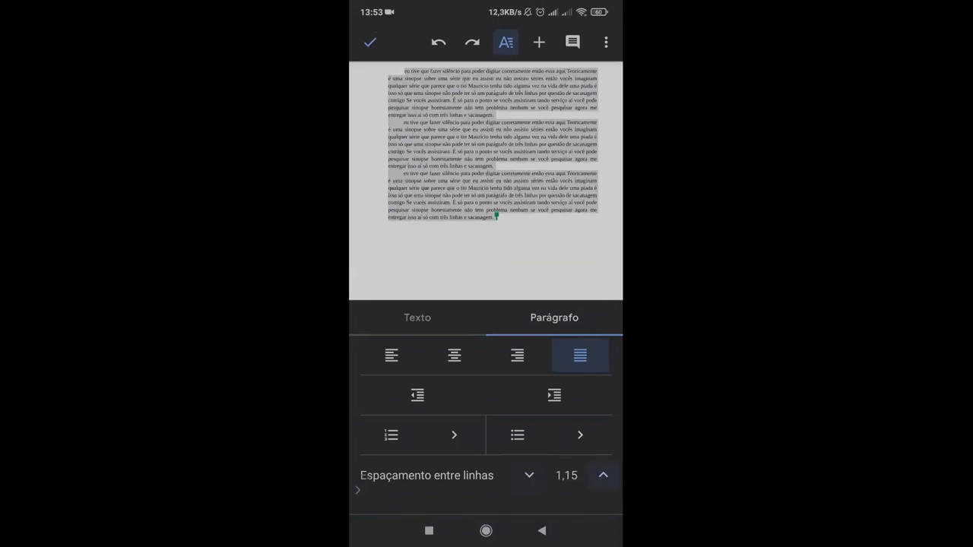
{"action": "left_click", "coordinate": [603, 475]}
{"action": "left_click", "coordinate": [603, 475]}
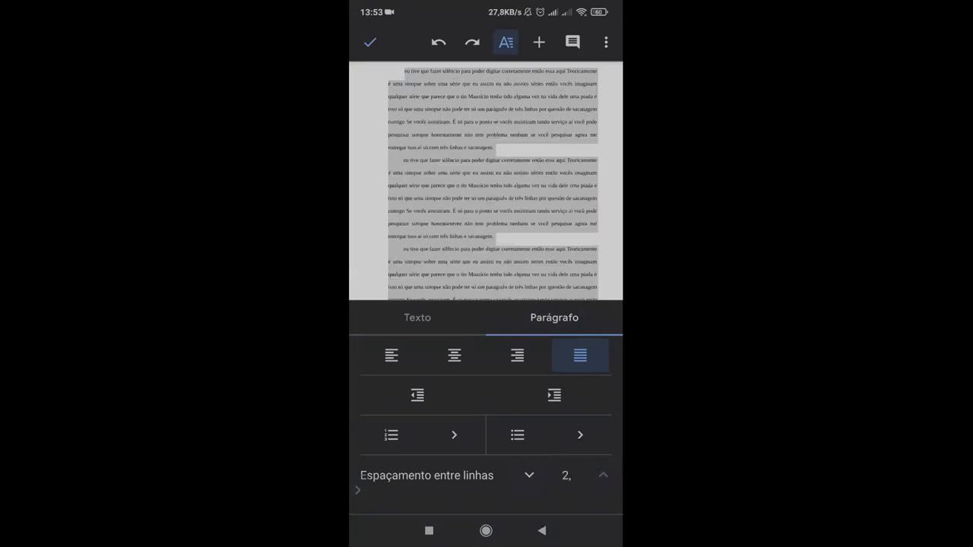
Step: Set the line spacing of the selected body paragraphs to 1.5 and finish editing the document
{"action": "left_click", "coordinate": [529, 475]}
{"action": "left_click", "coordinate": [529, 475]}
{"action": "left_click", "coordinate": [603, 475]}
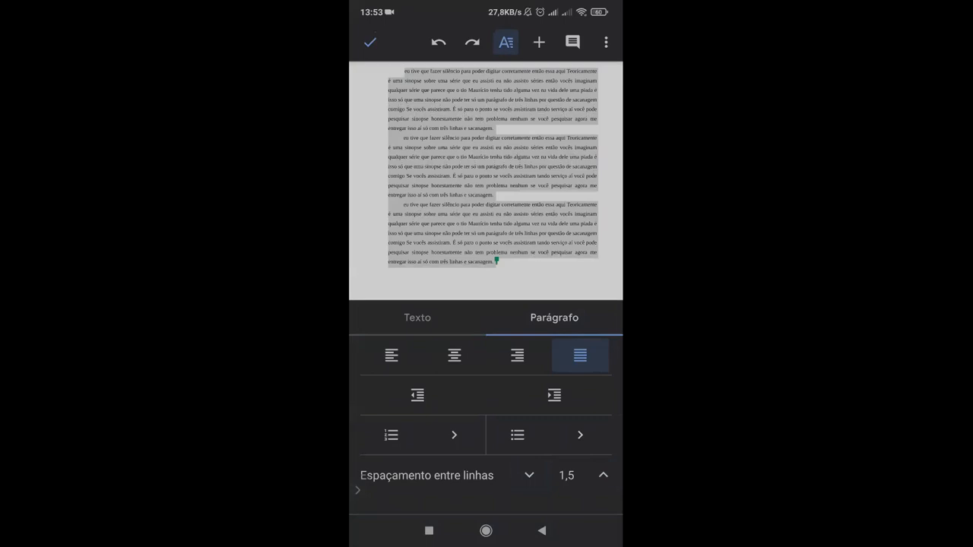
{"action": "left_click", "coordinate": [492, 183]}
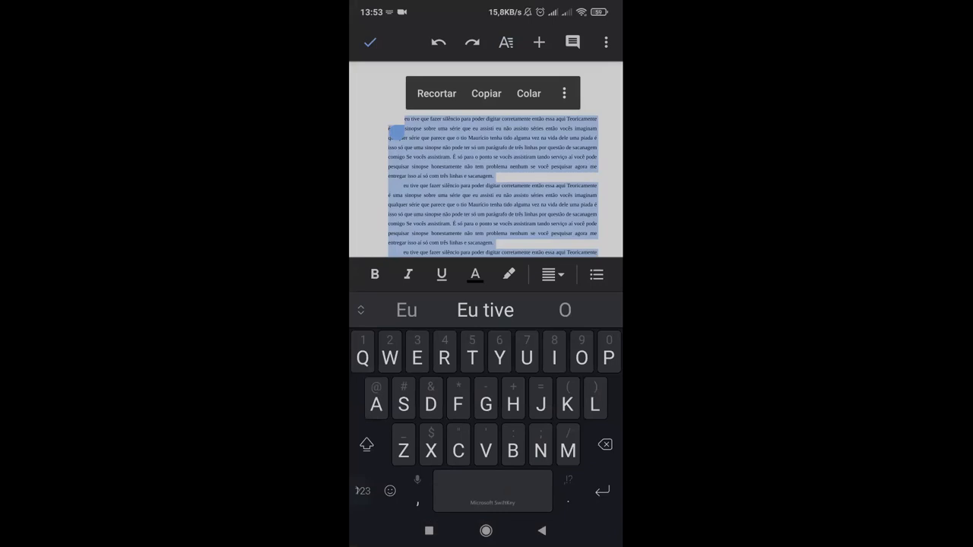
{"action": "left_click", "coordinate": [369, 42]}
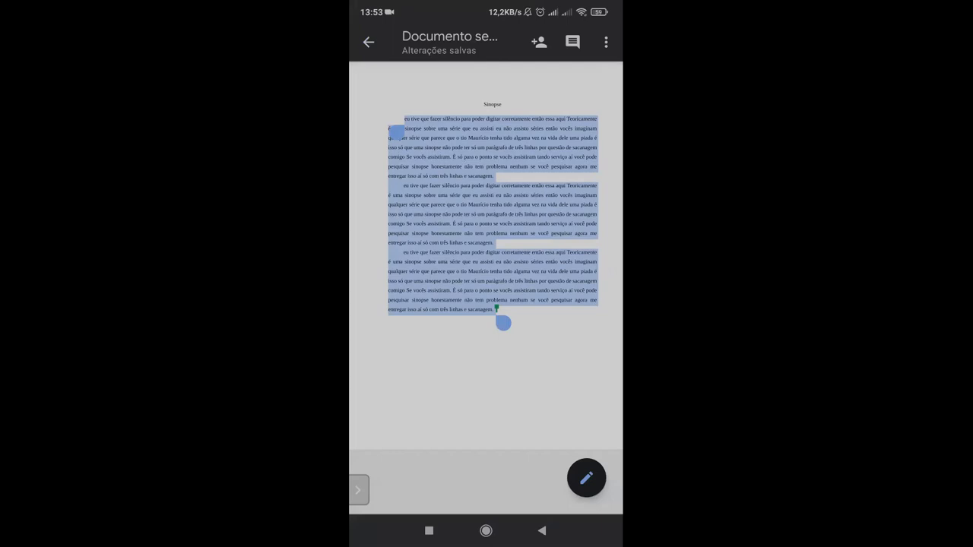
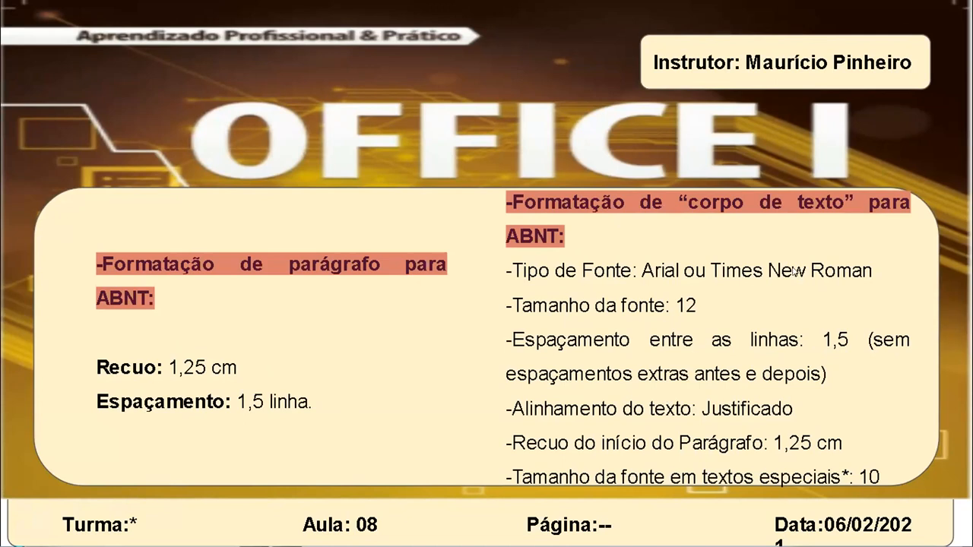
Step: Leave the slideshow and reduce the font size of the list below the "corpo de texto" heading to 11
{"action": "key", "text": "Right"}
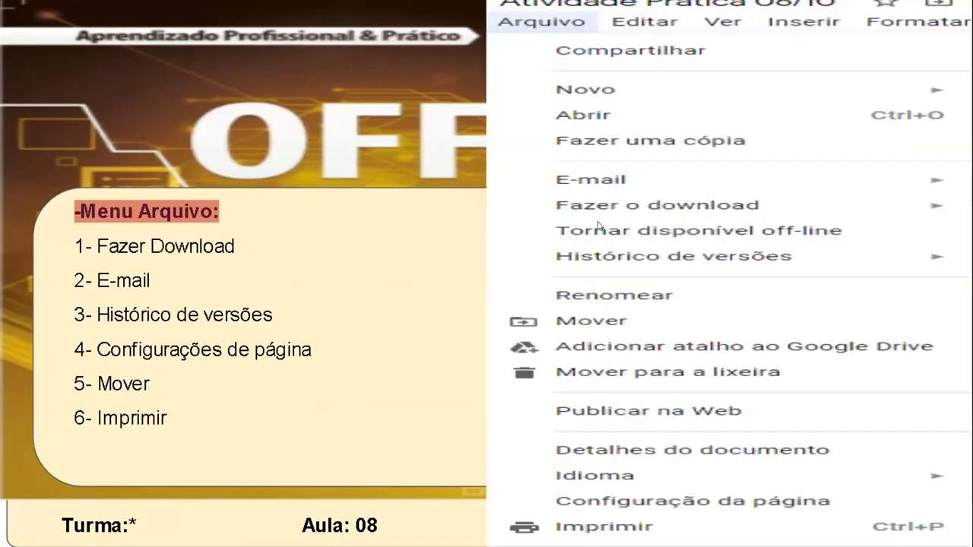
{"action": "key", "text": "Left"}
{"action": "key", "text": "Escape"}
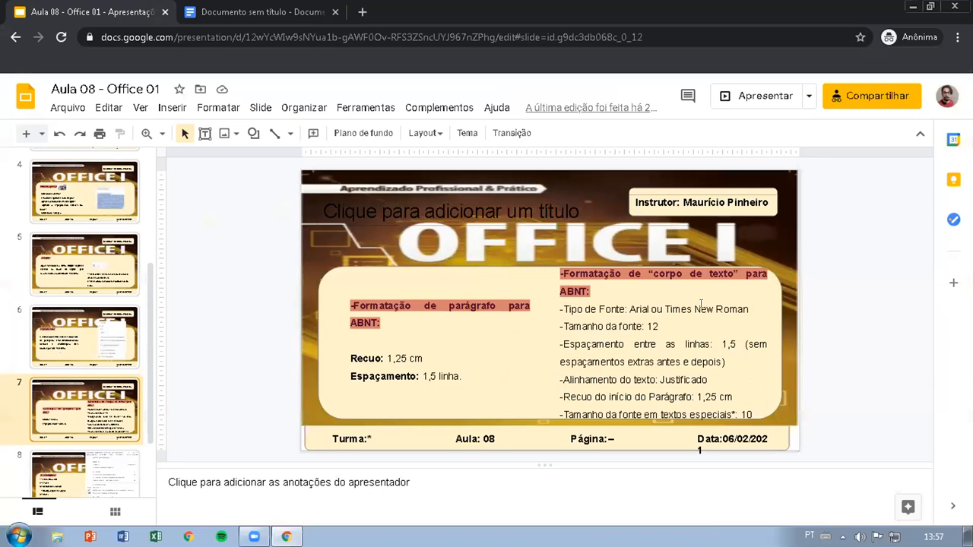
{"action": "left_click", "coordinate": [694, 308]}
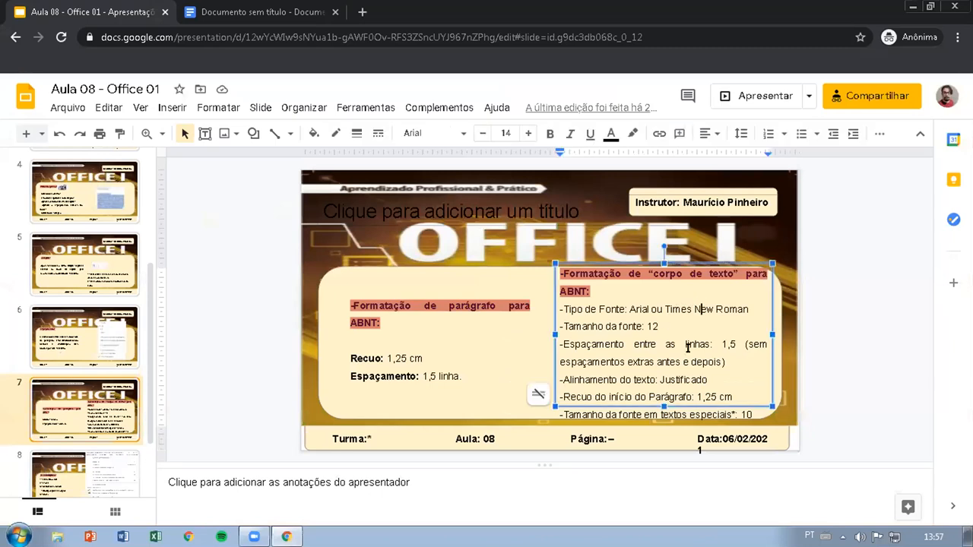
{"action": "left_click", "coordinate": [558, 303]}
{"action": "left_click", "coordinate": [561, 307]}
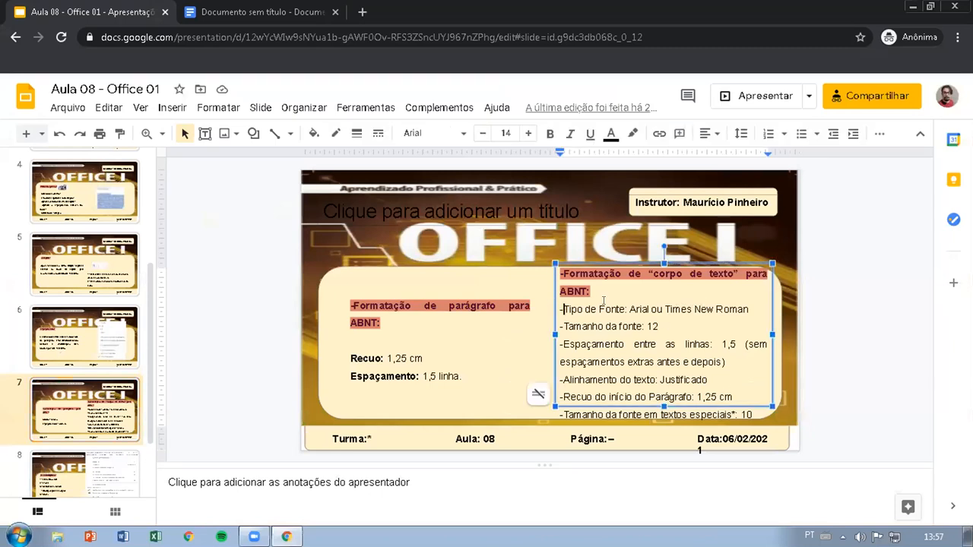
{"action": "key", "text": "shift+Down"}
{"action": "key", "text": "shift+Down"}
{"action": "key", "text": "shift+Down"}
{"action": "key", "text": "shift+Down"}
{"action": "key", "text": "shift+Down"}
{"action": "key", "text": "shift+Down"}
{"action": "key", "text": "shift+Down"}
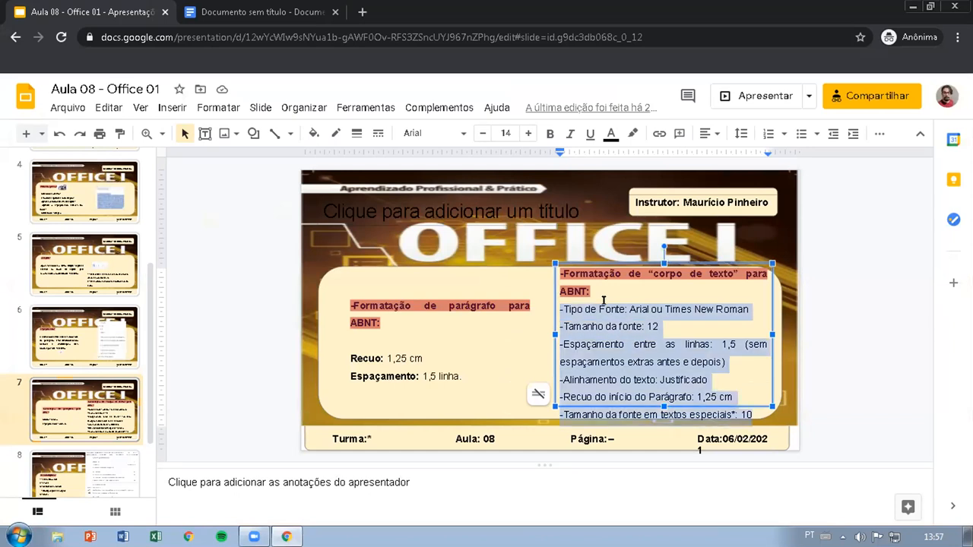
{"action": "left_click", "coordinate": [483, 134]}
{"action": "left_click", "coordinate": [483, 133]}
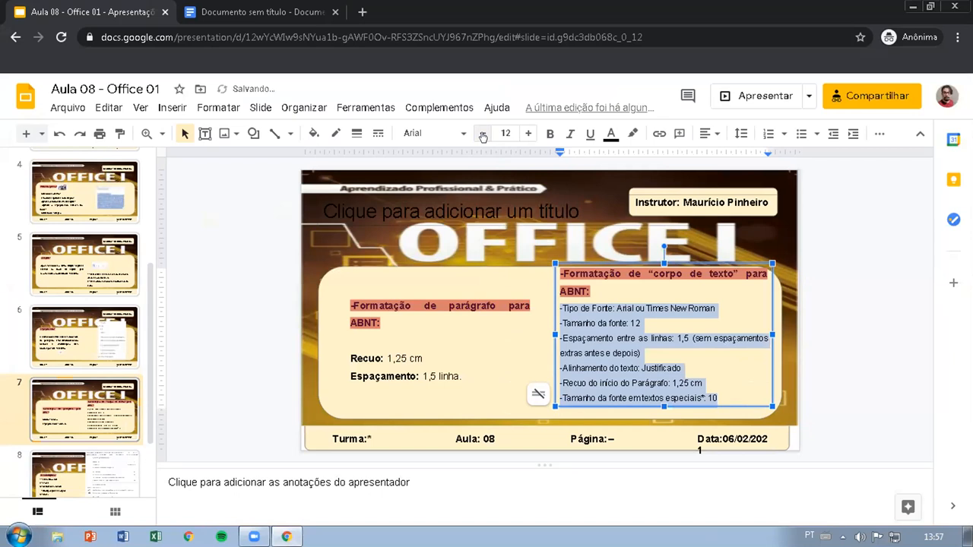
{"action": "left_click", "coordinate": [482, 134]}
Step: Add the line "- Página em Retrato, 3 cm esqurda e cima, e 2 cm direita e baixo." at the end of the list
{"action": "left_click", "coordinate": [734, 386]}
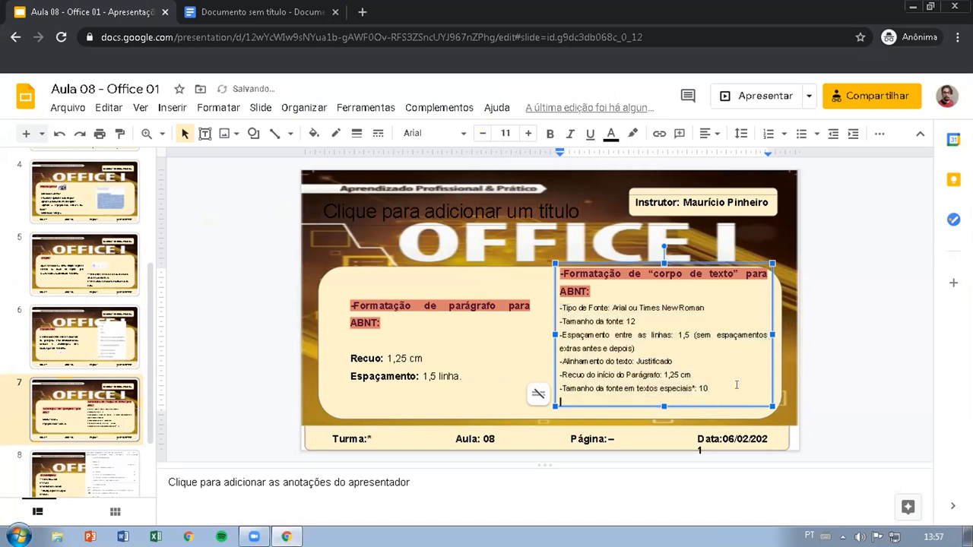
{"action": "key", "text": "Return"}
{"action": "type", "text": "-"}
{"action": "key", "text": "BackSpace"}
{"action": "key", "text": "BackSpace"}
{"action": "key", "text": "Return"}
{"action": "type", "text": "-Pá"}
{"action": "type", "text": "gina e"}
{"action": "type", "text": "m "}
{"action": "type", "text": "Retrato, "}
{"action": "type", "text": "3 cm e"}
{"action": "type", "text": "squrda"}
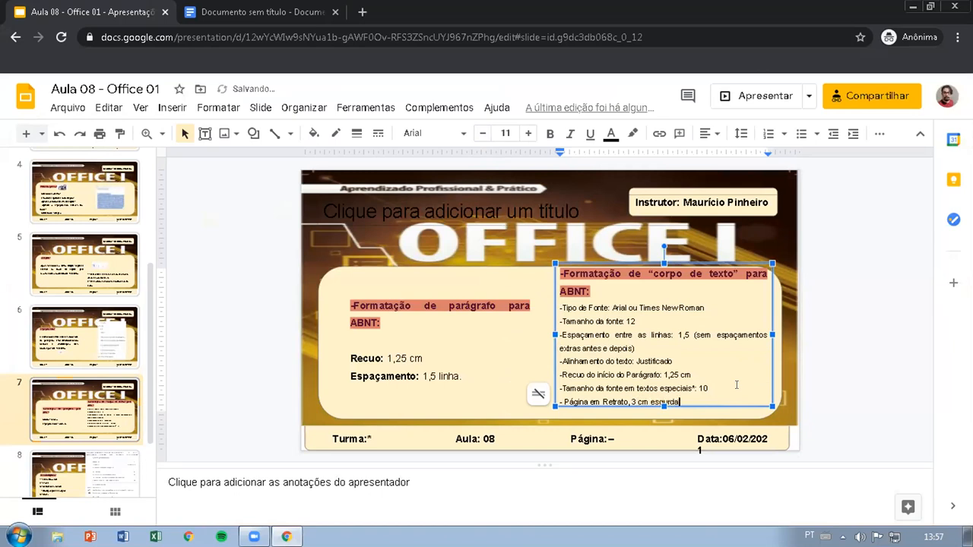
{"action": "type", "text": " e cima, e 2c"}
{"action": "key", "text": "BackSpace"}
{"action": "type", "text": "cm direita e baixo"}
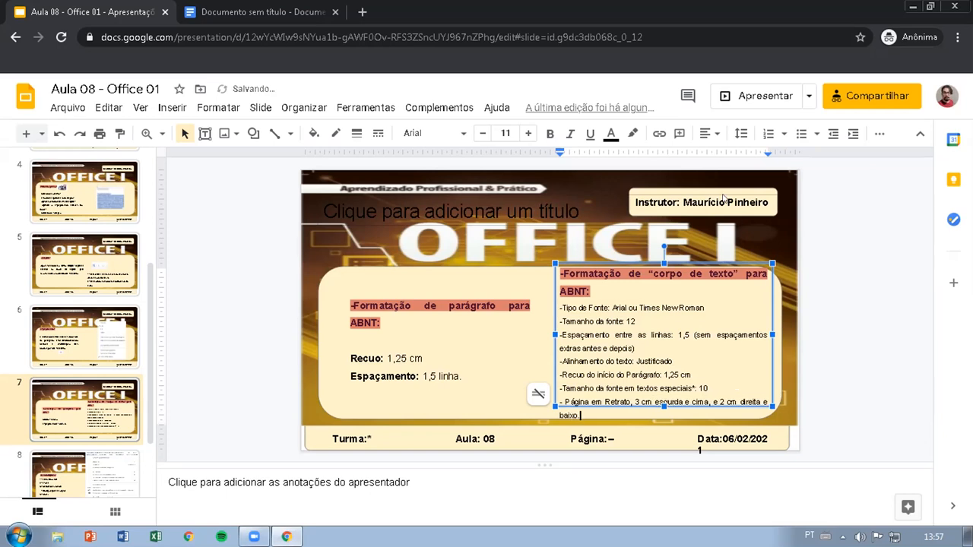
Step: Present the edited slide full screen, end the presentation and switch to the Google Docs document with the Sinopse text
{"action": "left_click", "coordinate": [733, 96]}
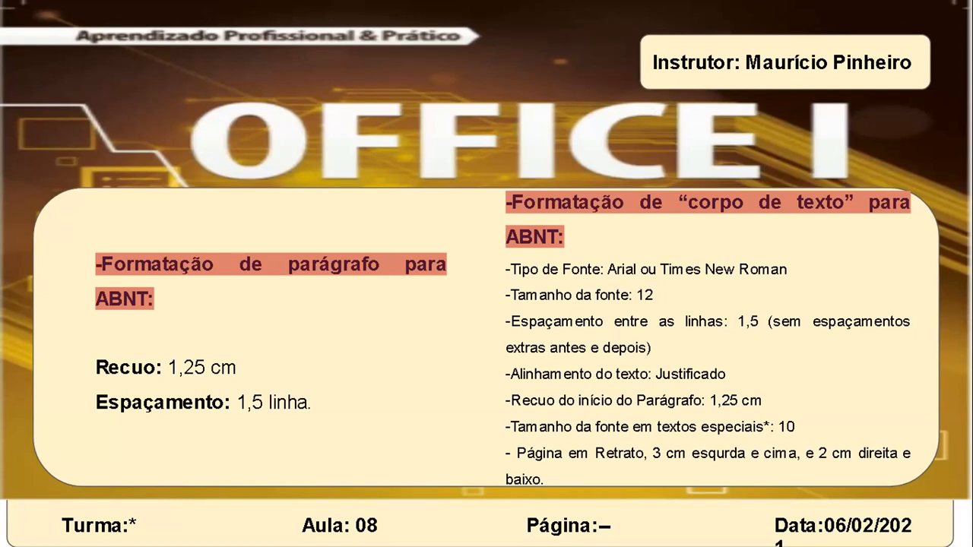
{"action": "key", "text": "Escape"}
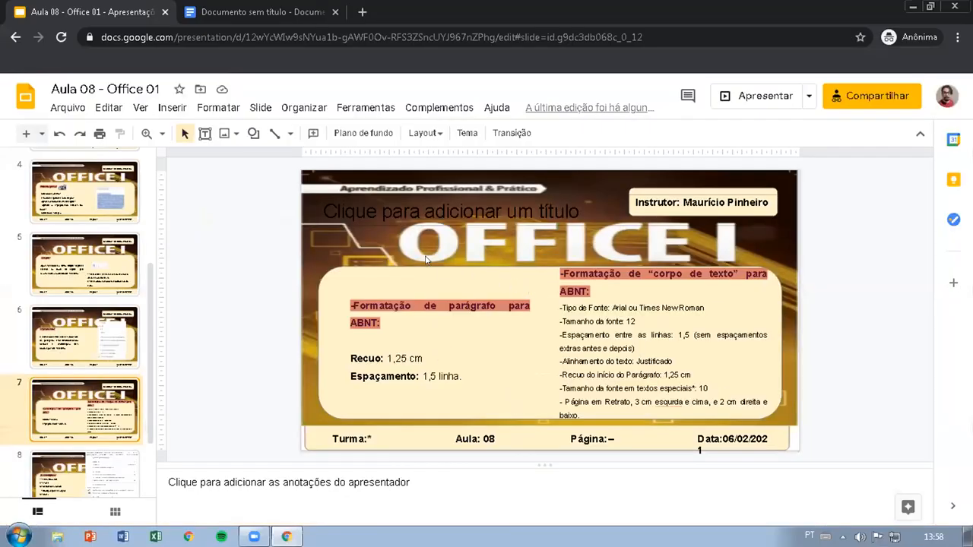
{"action": "left_click", "coordinate": [232, 9]}
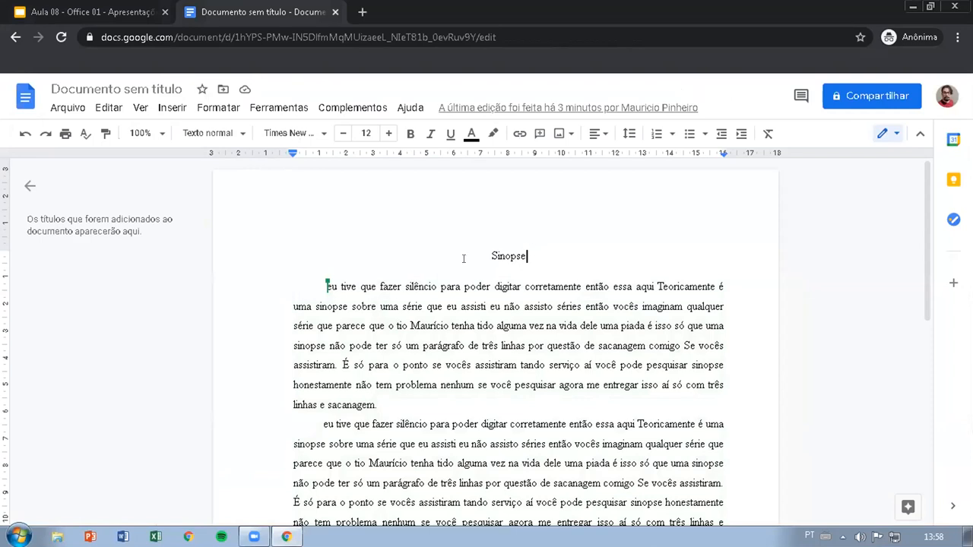
{"action": "scroll", "coordinate": [463, 259], "scroll_direction": "down", "scroll_amount": 4}
{"action": "scroll", "coordinate": [544, 317], "scroll_direction": "up", "scroll_amount": 4}
Step: Examine the document's file commands, including e-mail, download formats, version history, publishing and language
{"action": "left_click", "coordinate": [65, 109]}
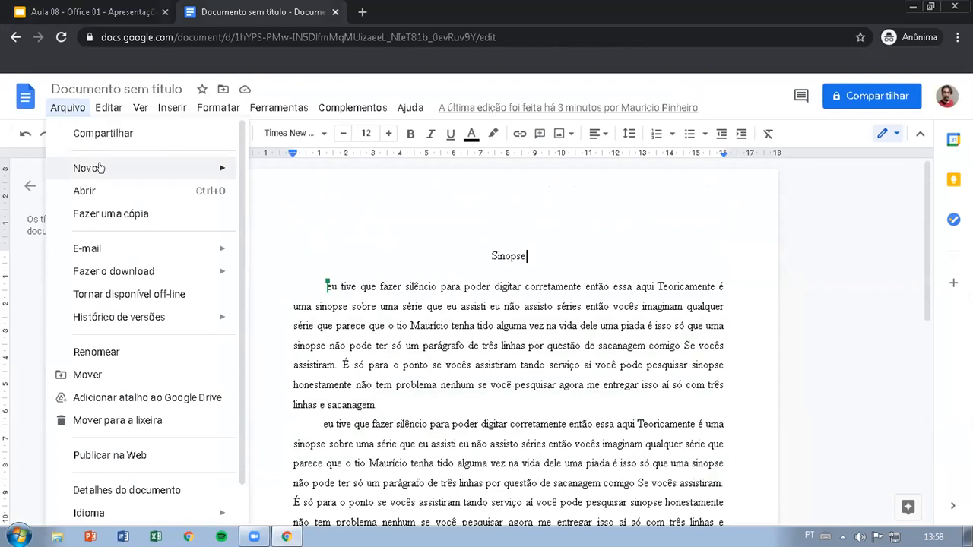
{"action": "mouse_move", "coordinate": [158, 165]}
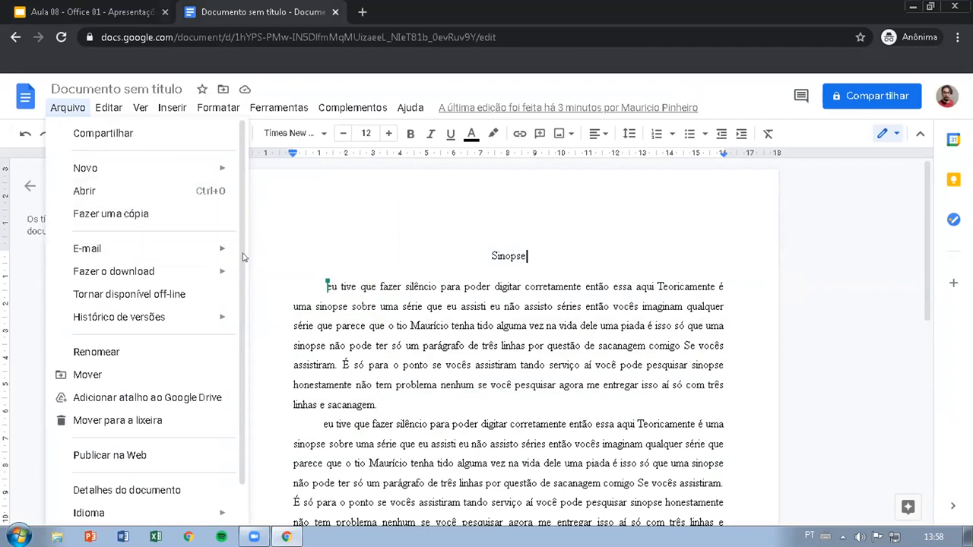
{"action": "mouse_move", "coordinate": [222, 251]}
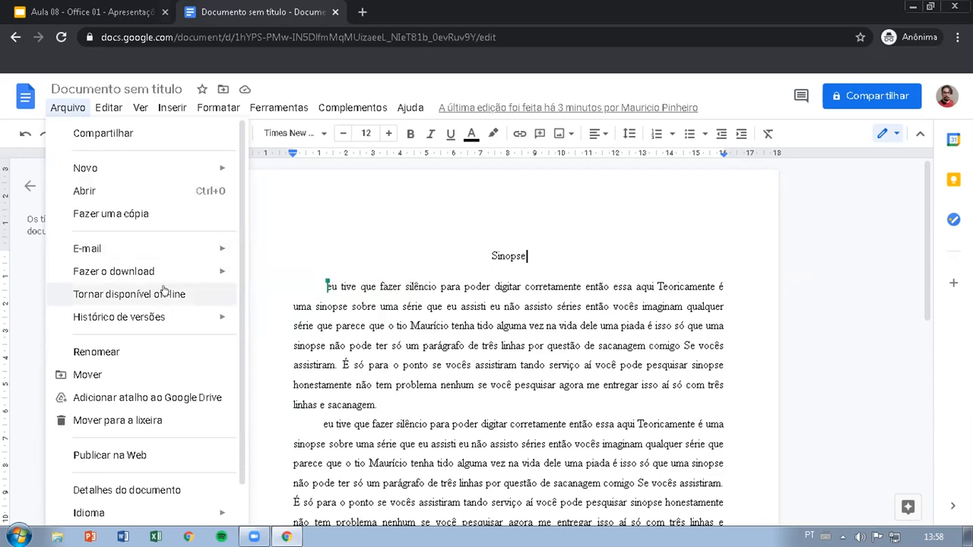
{"action": "mouse_move", "coordinate": [165, 278]}
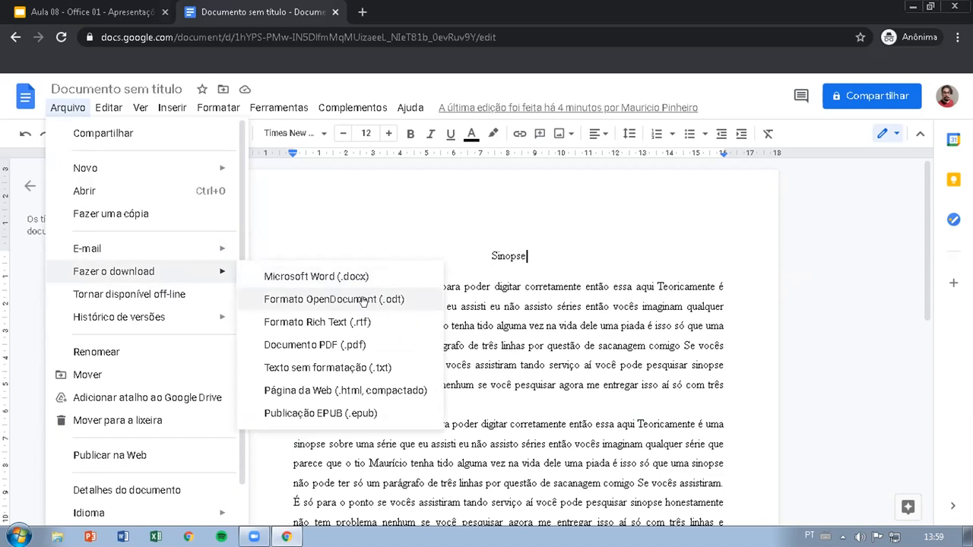
{"action": "left_click", "coordinate": [372, 364]}
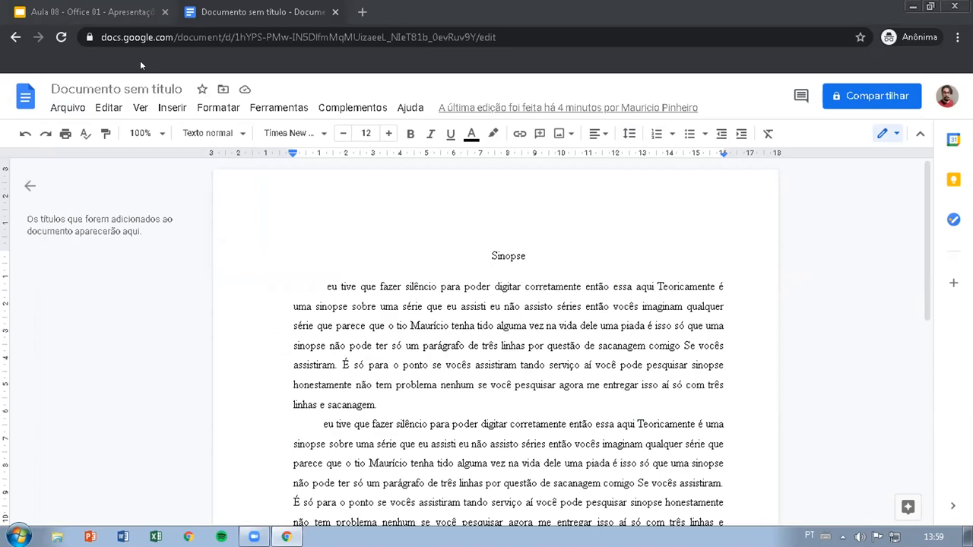
{"action": "left_click", "coordinate": [68, 107]}
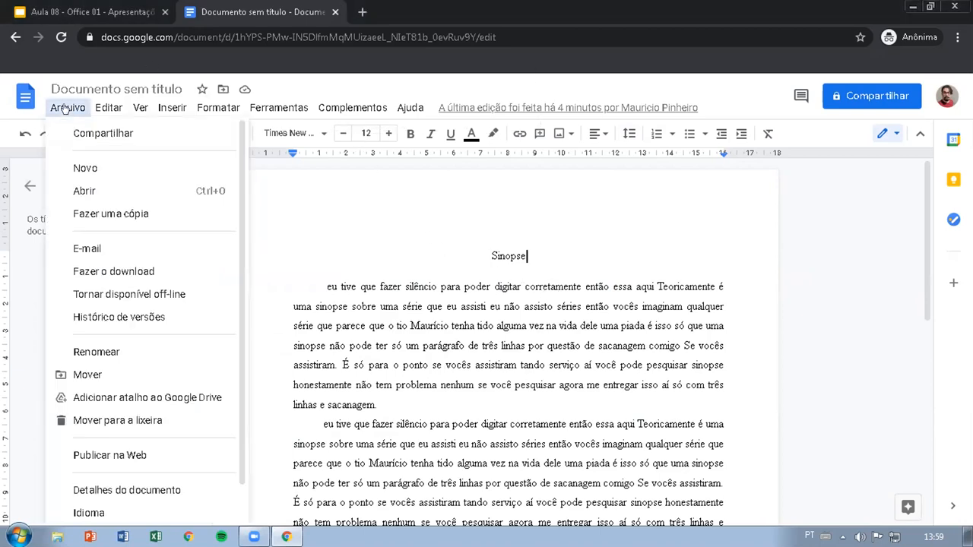
{"action": "mouse_move", "coordinate": [121, 271]}
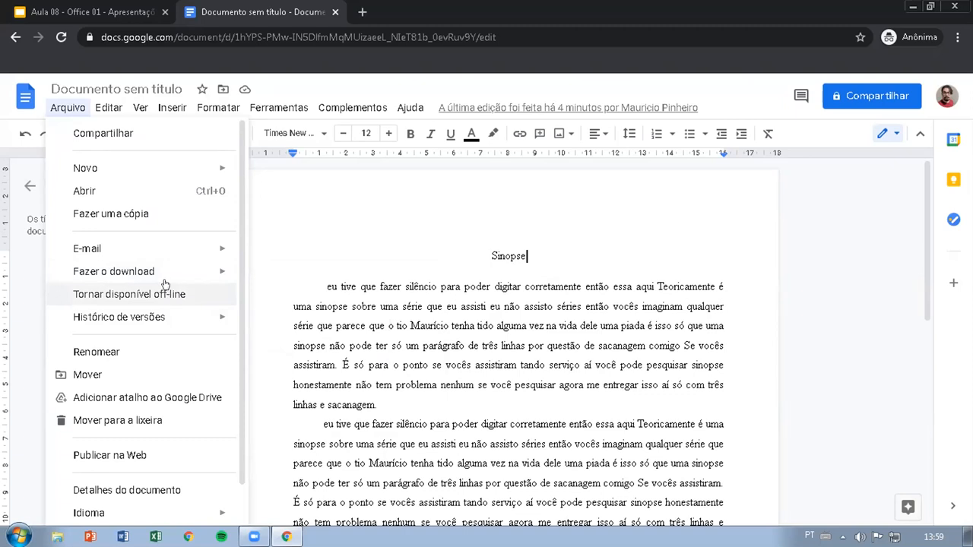
{"action": "mouse_move", "coordinate": [166, 324]}
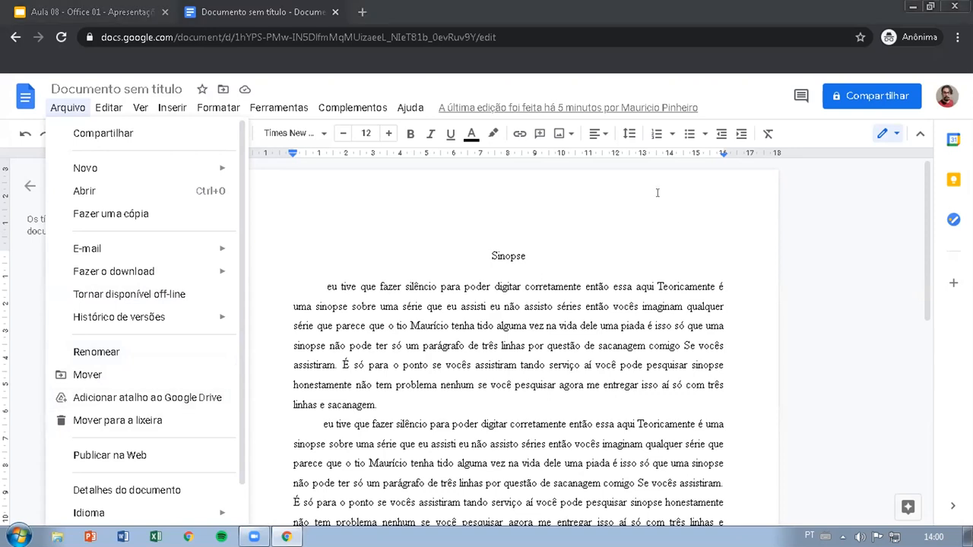
{"action": "key", "text": "Escape"}
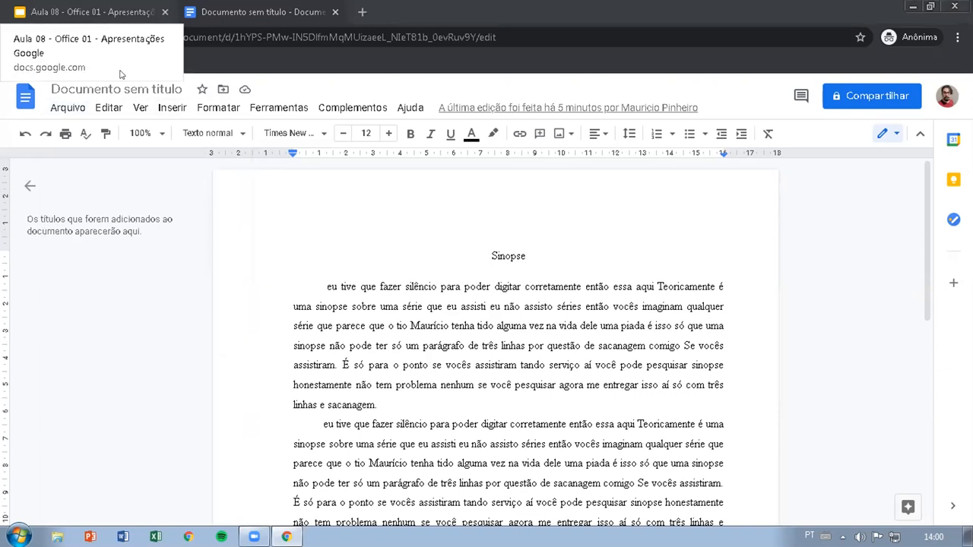
{"action": "left_click", "coordinate": [67, 107]}
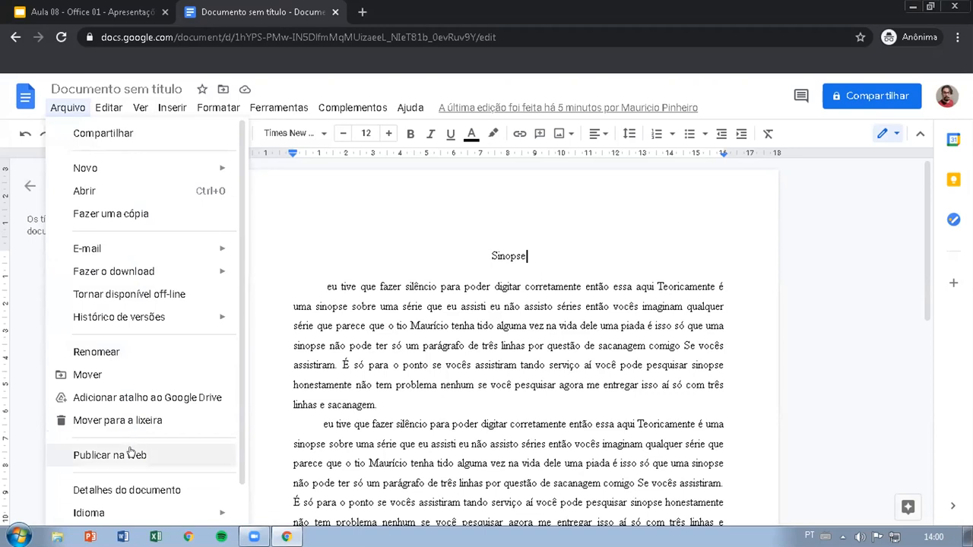
{"action": "left_click", "coordinate": [254, 386]}
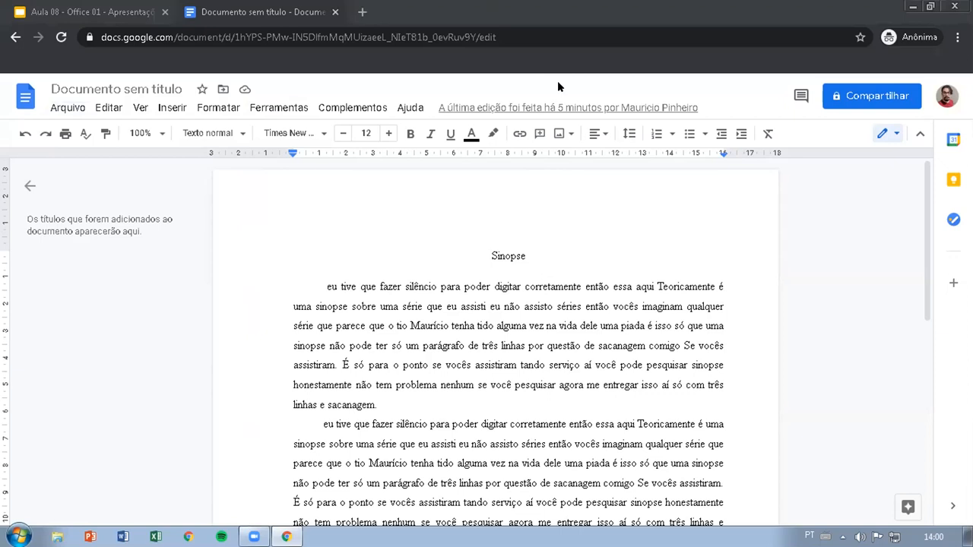
{"action": "left_click", "coordinate": [68, 107]}
{"action": "scroll", "coordinate": [118, 406], "scroll_direction": "down", "scroll_amount": 1}
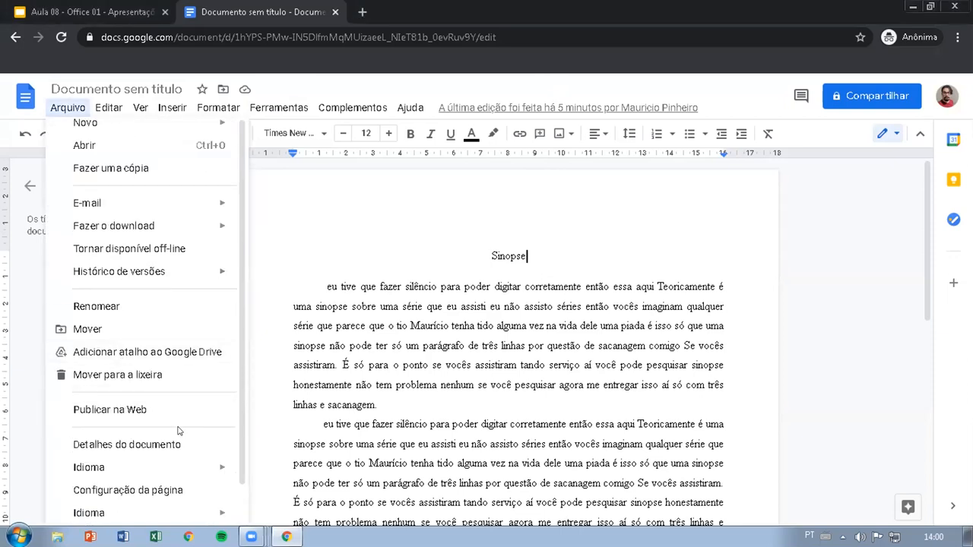
{"action": "mouse_move", "coordinate": [141, 468]}
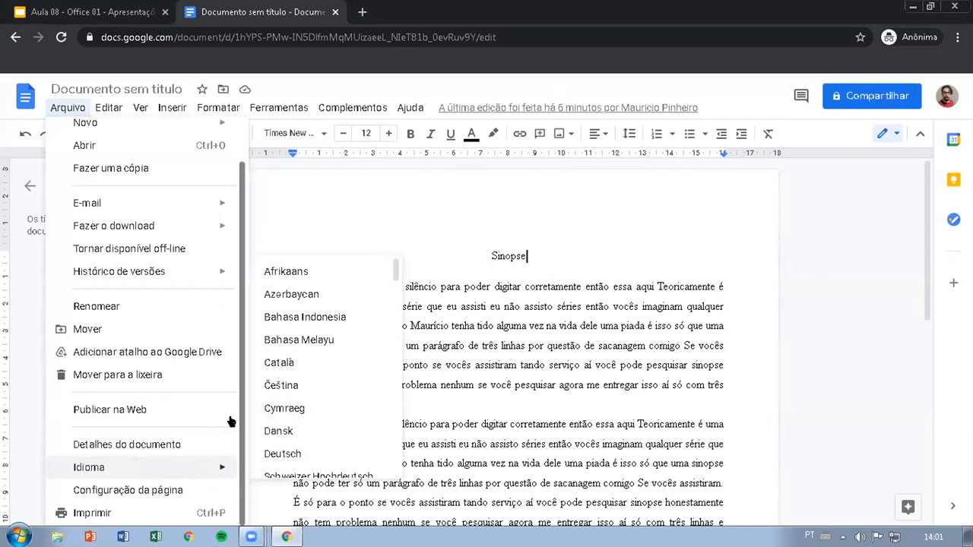
Step: Open the document's print preview and examine the available print destinations
{"action": "left_click", "coordinate": [111, 513]}
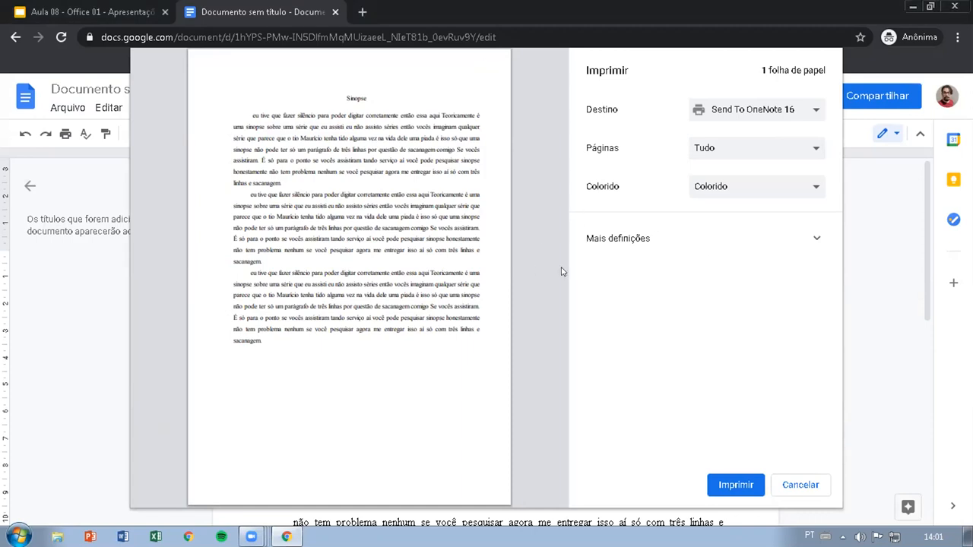
{"action": "left_click", "coordinate": [781, 111]}
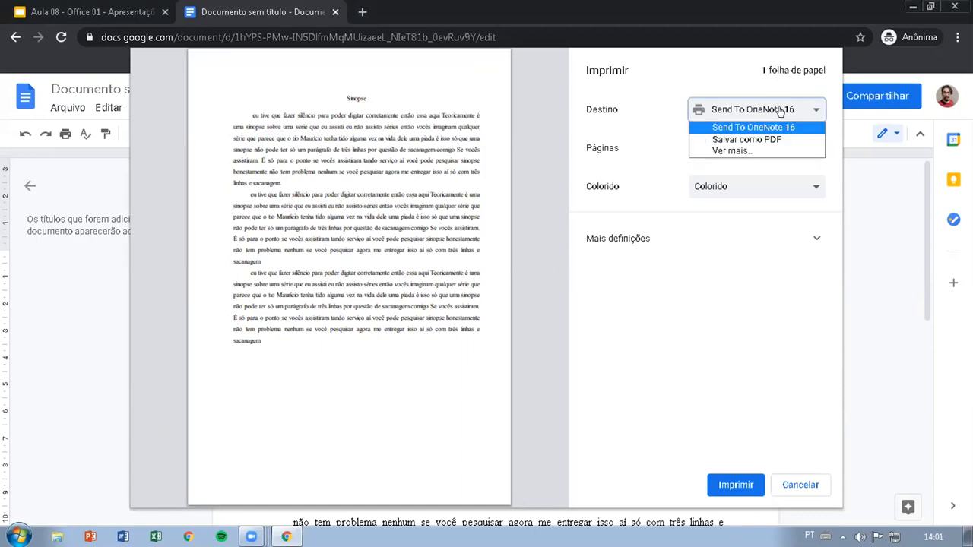
{"action": "left_click", "coordinate": [572, 77]}
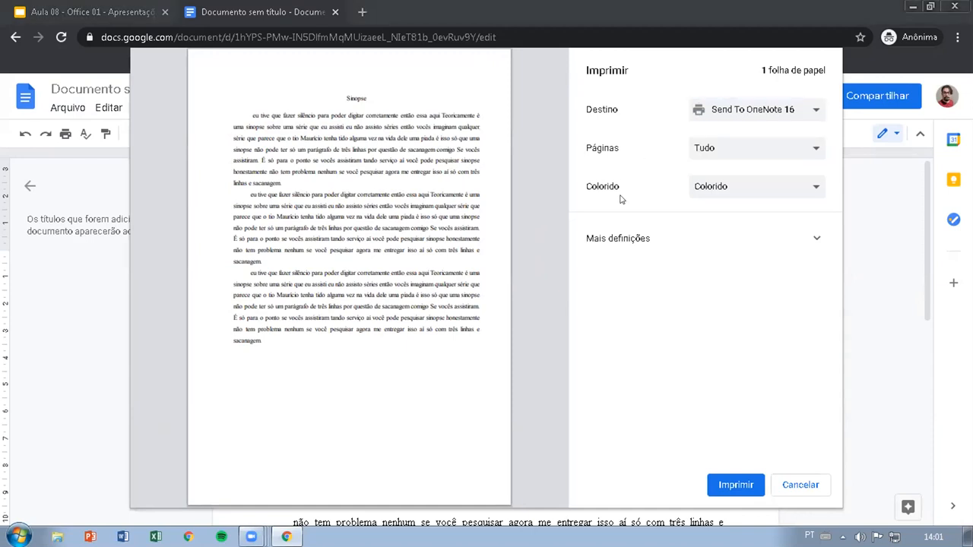
{"action": "left_click", "coordinate": [734, 479]}
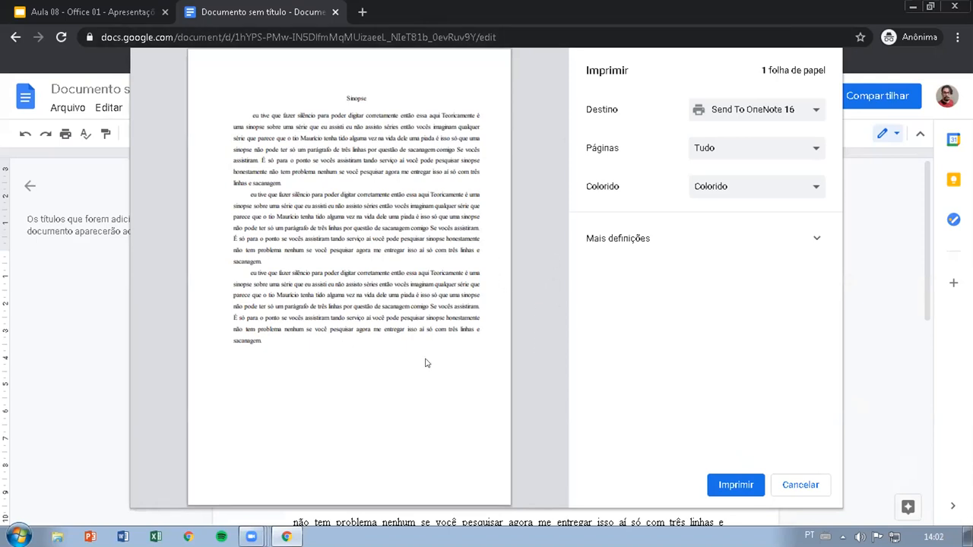
Step: Try the Personalizado page range, return it to Tudo and check the colour options, keeping Colorido
{"action": "left_click", "coordinate": [745, 146]}
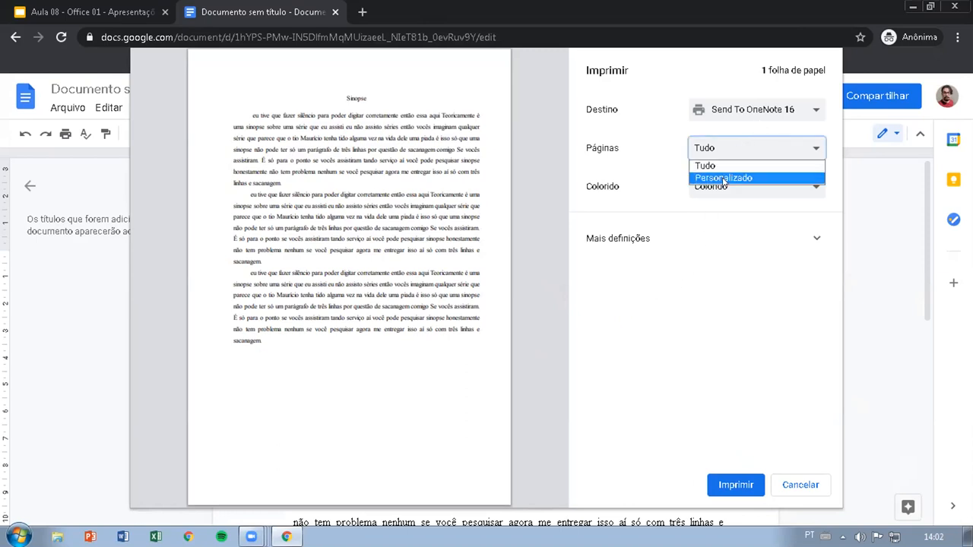
{"action": "left_click", "coordinate": [722, 177]}
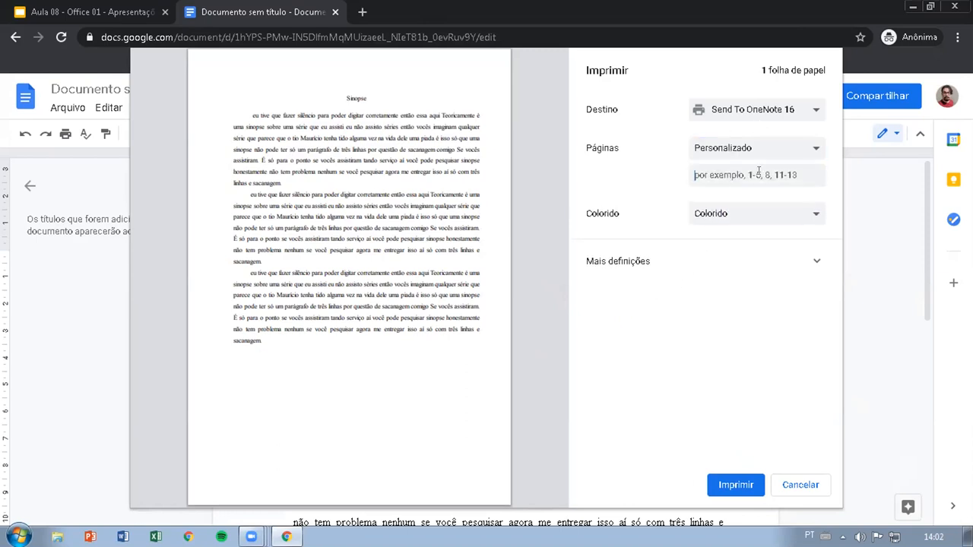
{"action": "left_click", "coordinate": [744, 150]}
{"action": "left_click", "coordinate": [724, 165]}
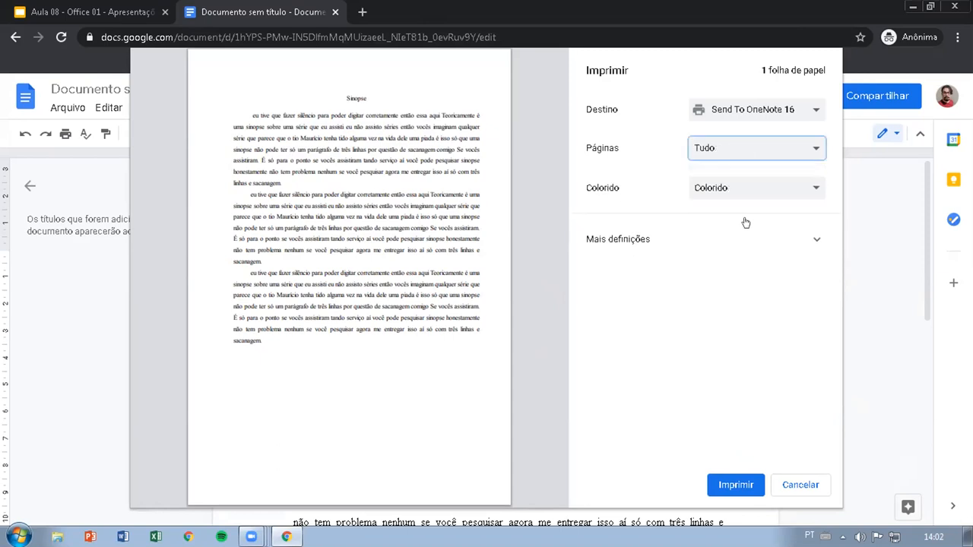
{"action": "left_click", "coordinate": [733, 189]}
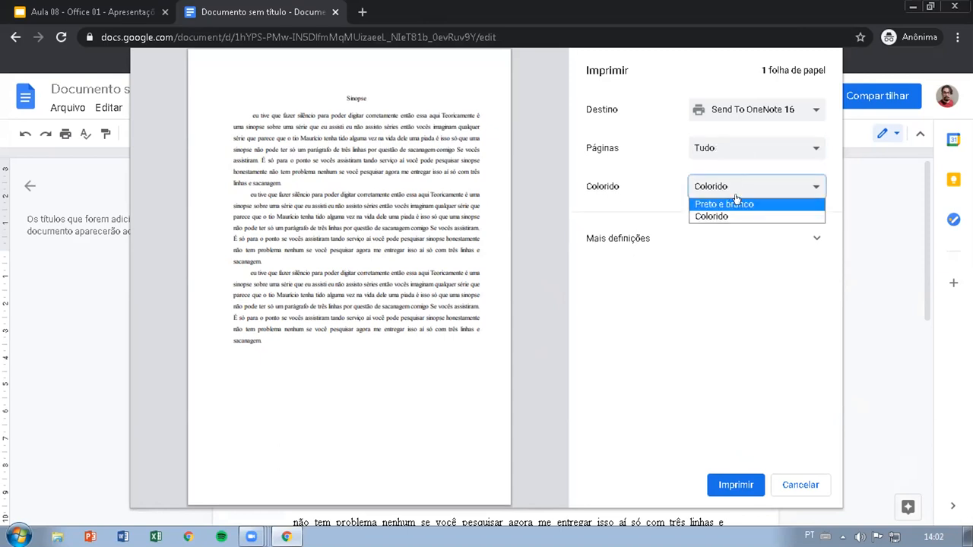
{"action": "left_click", "coordinate": [787, 185]}
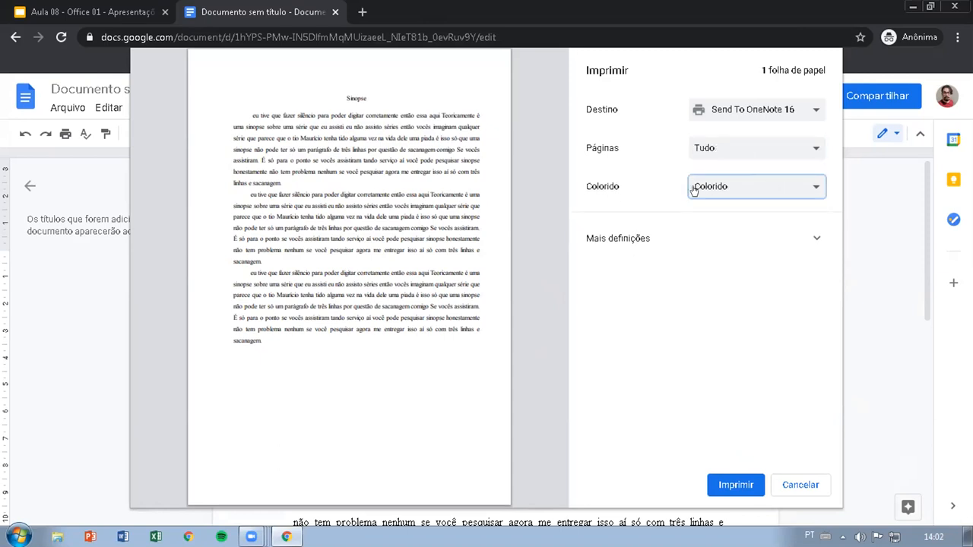
Step: Expand the additional print settings and examine the paper size and print quality options, keeping A4 and 600 dpi
{"action": "left_click", "coordinate": [760, 236]}
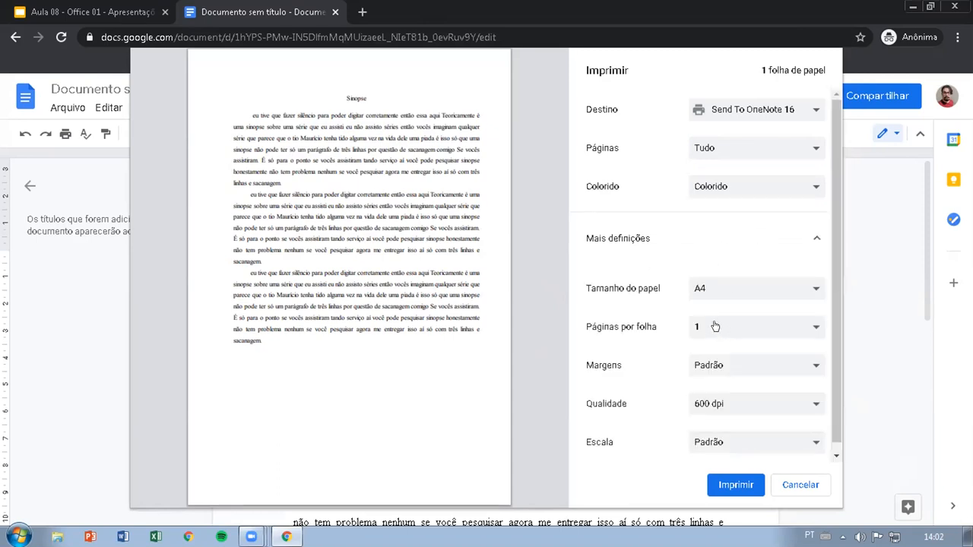
{"action": "scroll", "coordinate": [714, 327], "scroll_direction": "down", "scroll_amount": 1}
{"action": "left_click", "coordinate": [707, 217]}
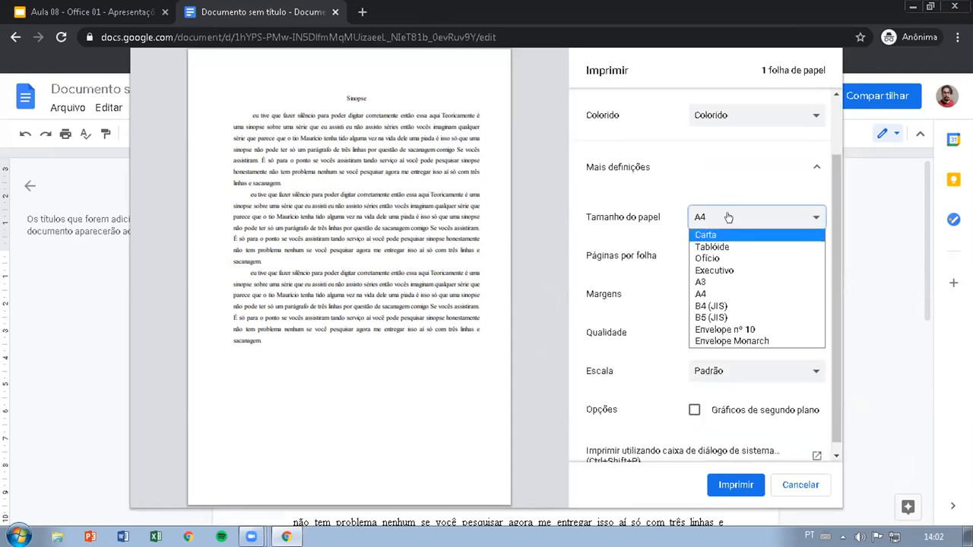
{"action": "left_click", "coordinate": [726, 217]}
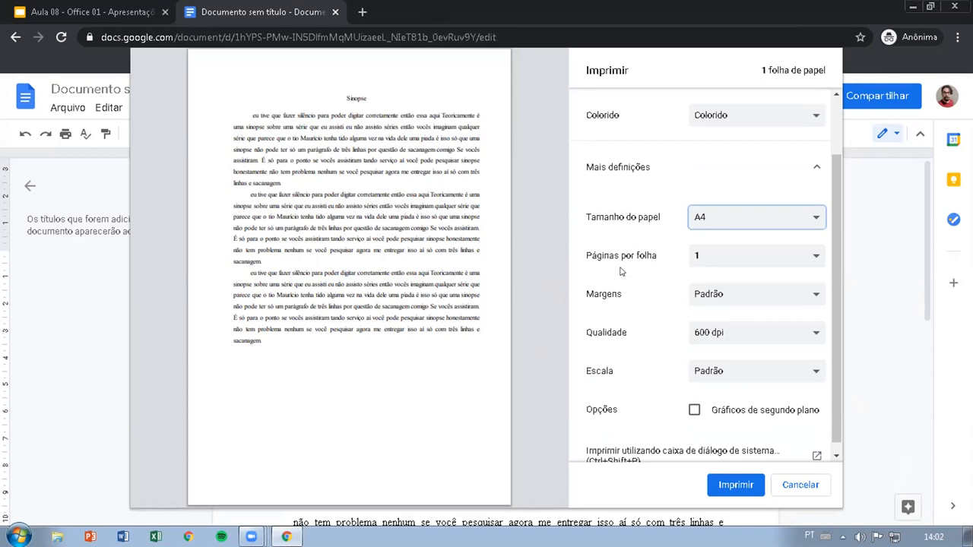
{"action": "left_click", "coordinate": [526, 131]}
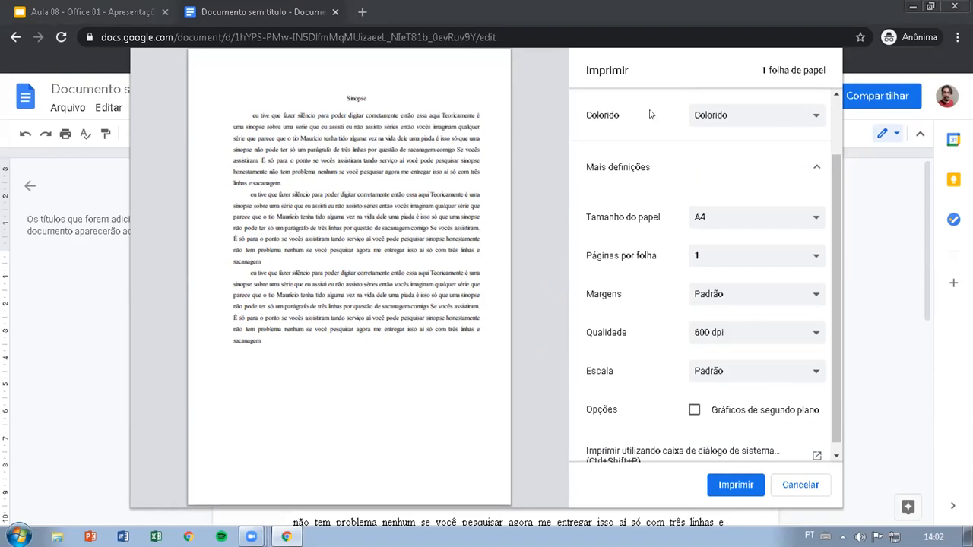
{"action": "left_click", "coordinate": [760, 334]}
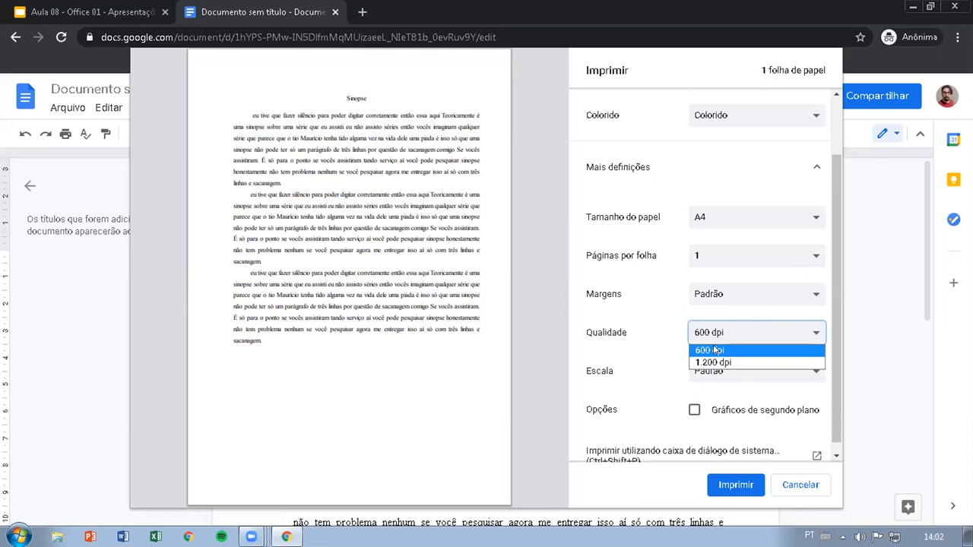
{"action": "left_click", "coordinate": [575, 97]}
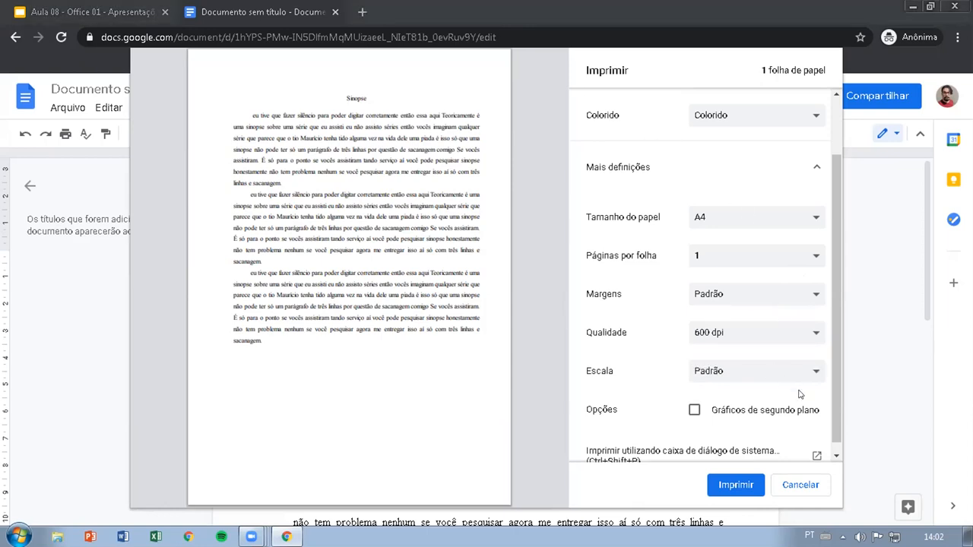
Step: Try Salvar como PDF as the print destination and cancel the print preview
{"action": "scroll", "coordinate": [834, 268], "scroll_direction": "up", "scroll_amount": 2}
{"action": "left_click", "coordinate": [771, 113]}
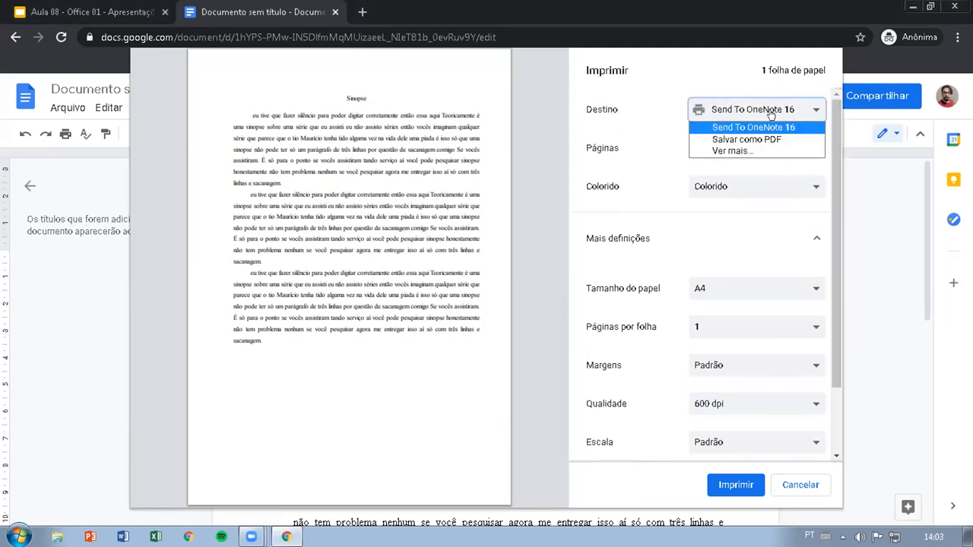
{"action": "left_click", "coordinate": [741, 141]}
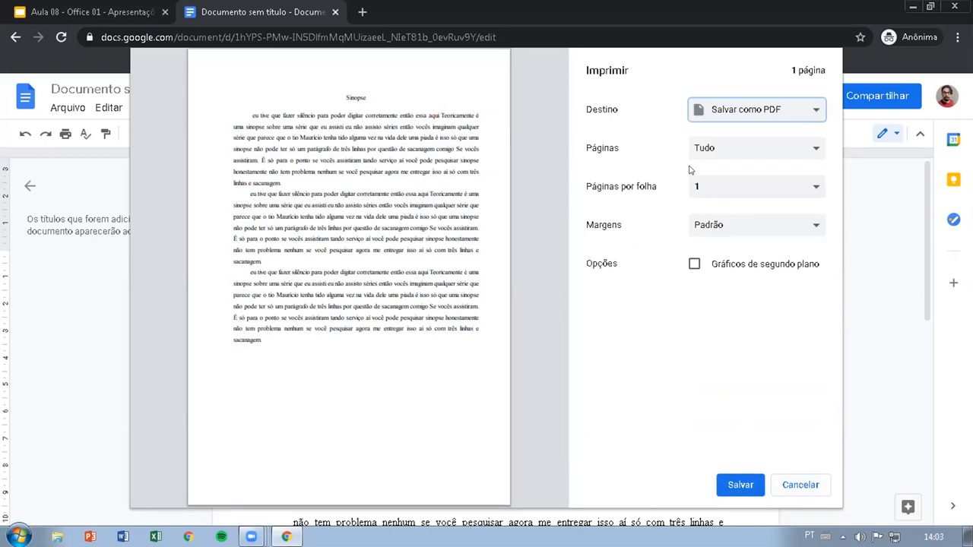
{"action": "left_click", "coordinate": [796, 485]}
Step: Examine the formats available for downloading the document, including Documento PDF (.pdf)
{"action": "left_click", "coordinate": [68, 107]}
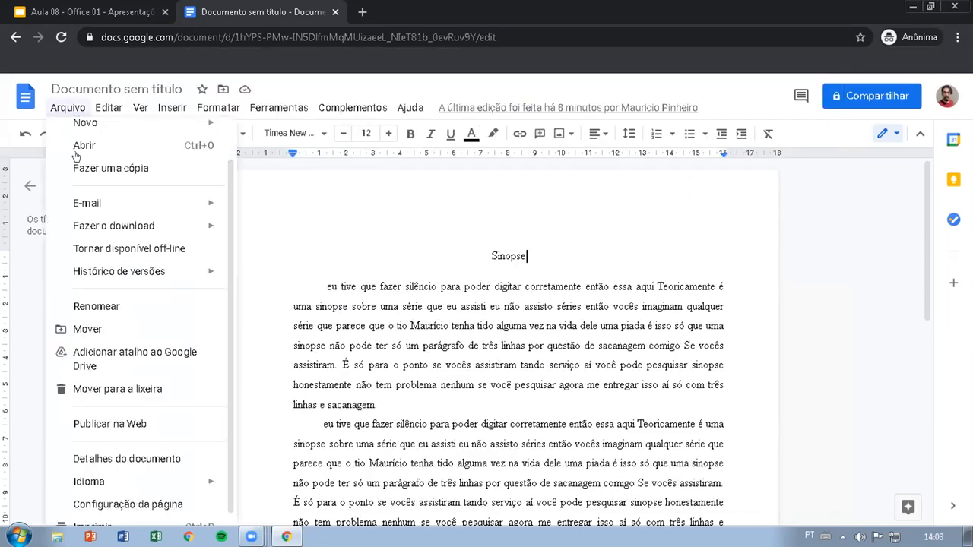
{"action": "mouse_move", "coordinate": [119, 220]}
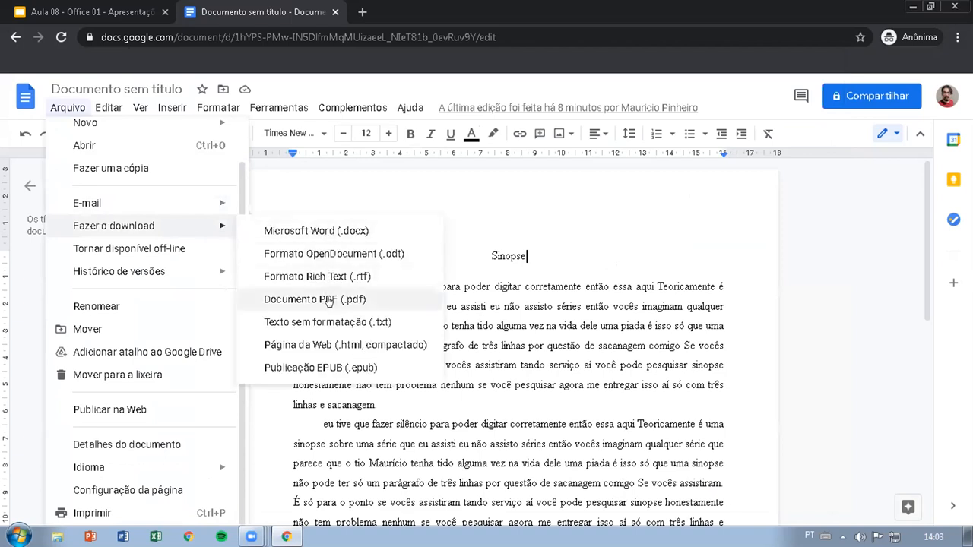
{"action": "left_click", "coordinate": [803, 291]}
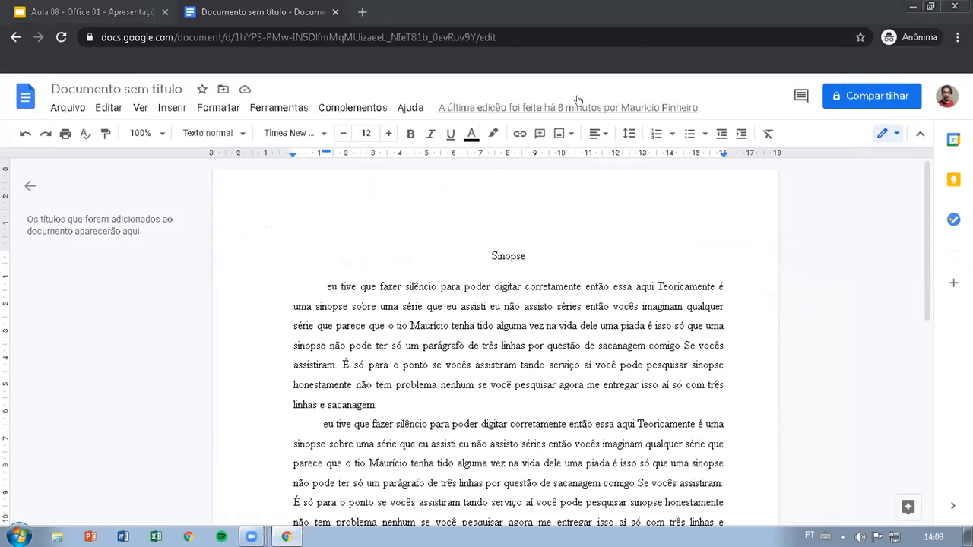
Step: Examine the document's editing, view, add-on and help commands
{"action": "left_click", "coordinate": [76, 111]}
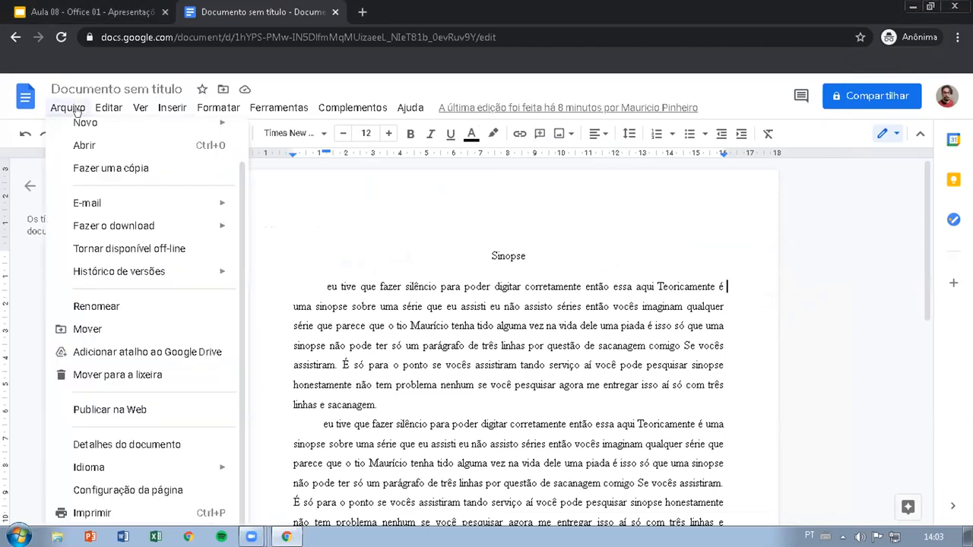
{"action": "key", "text": "Right"}
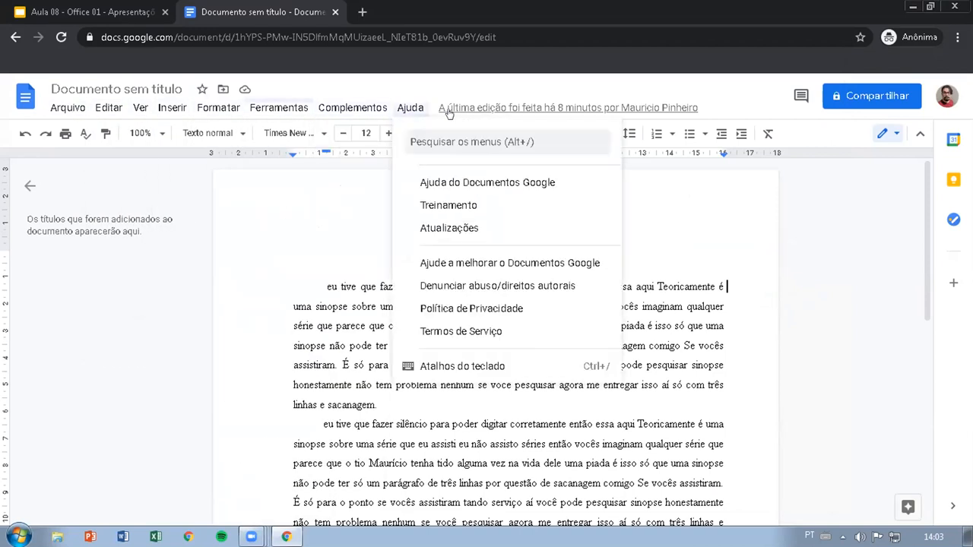
{"action": "mouse_move", "coordinate": [114, 111]}
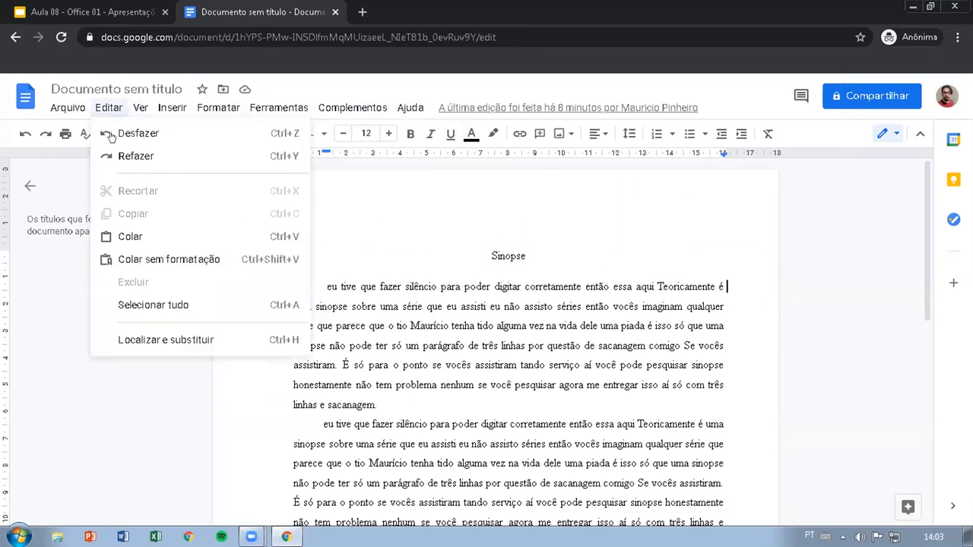
{"action": "left_click", "coordinate": [137, 108]}
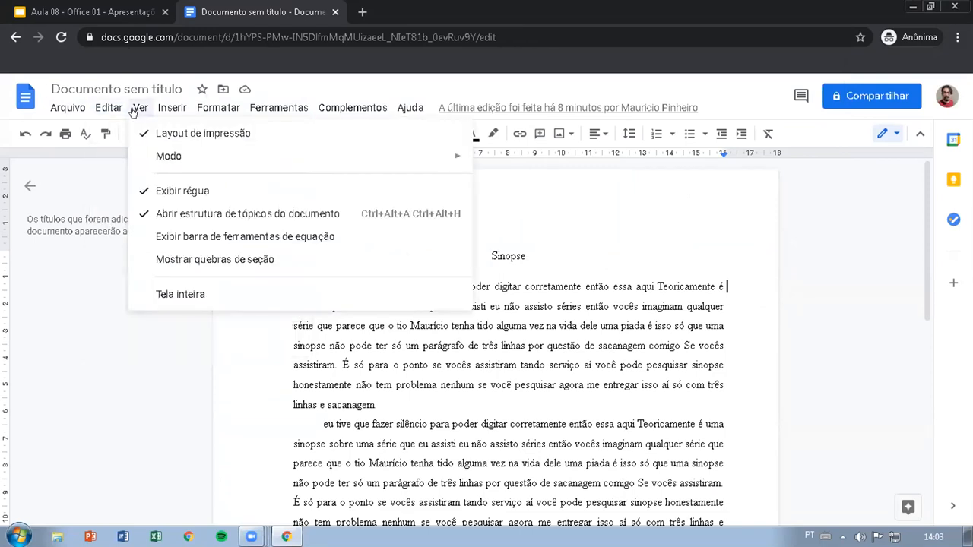
{"action": "left_click", "coordinate": [352, 108]}
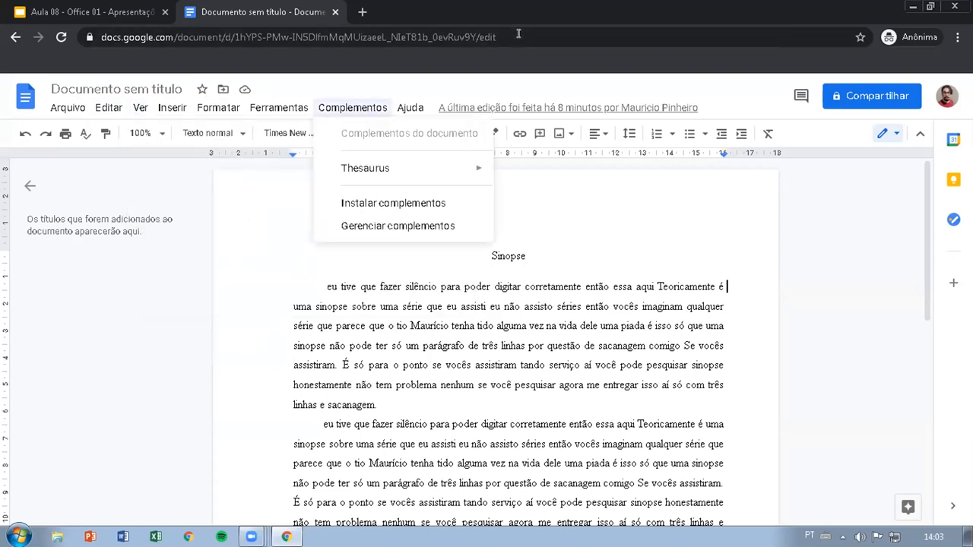
{"action": "left_click", "coordinate": [518, 34]}
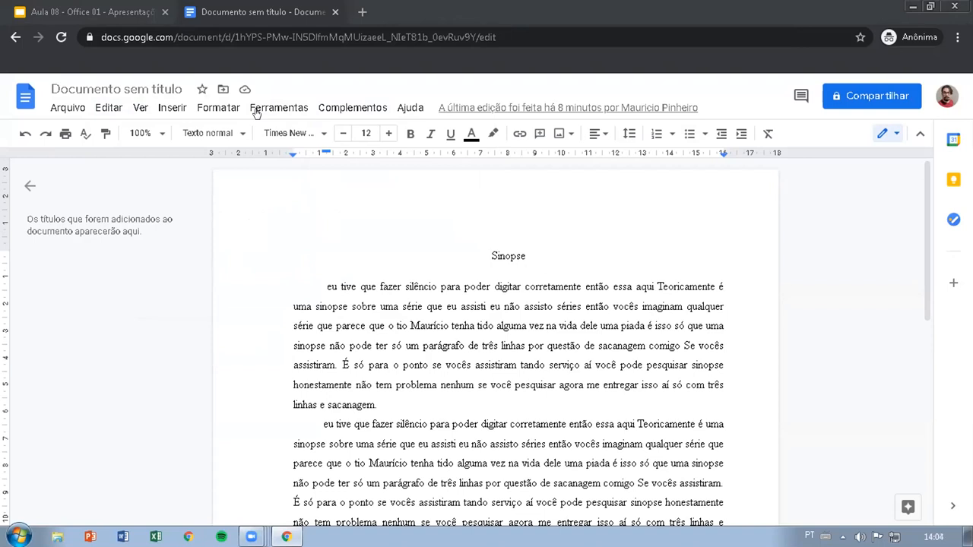
Step: Examine the insertion commands for images, tables and drawings and the text formatting commands, including font size
{"action": "left_click", "coordinate": [169, 109]}
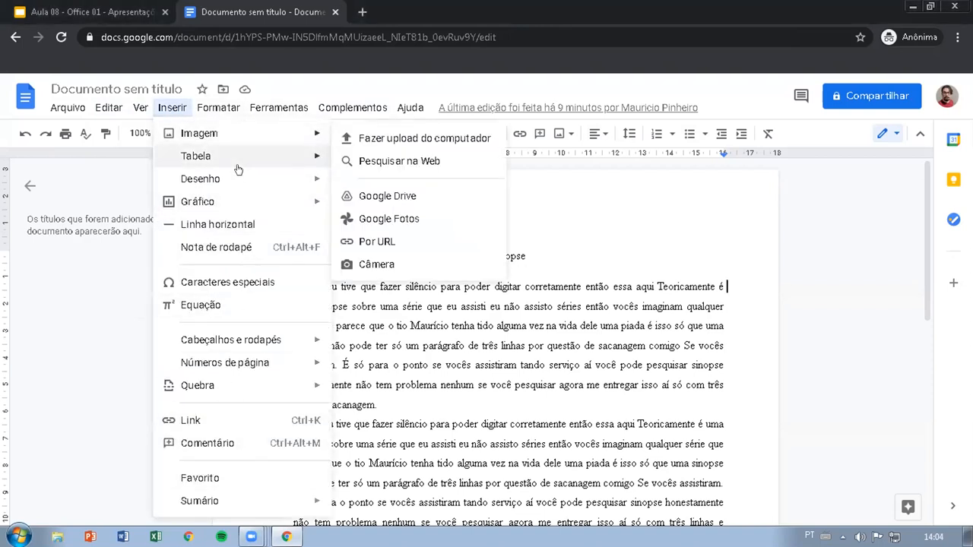
{"action": "mouse_move", "coordinate": [250, 340]}
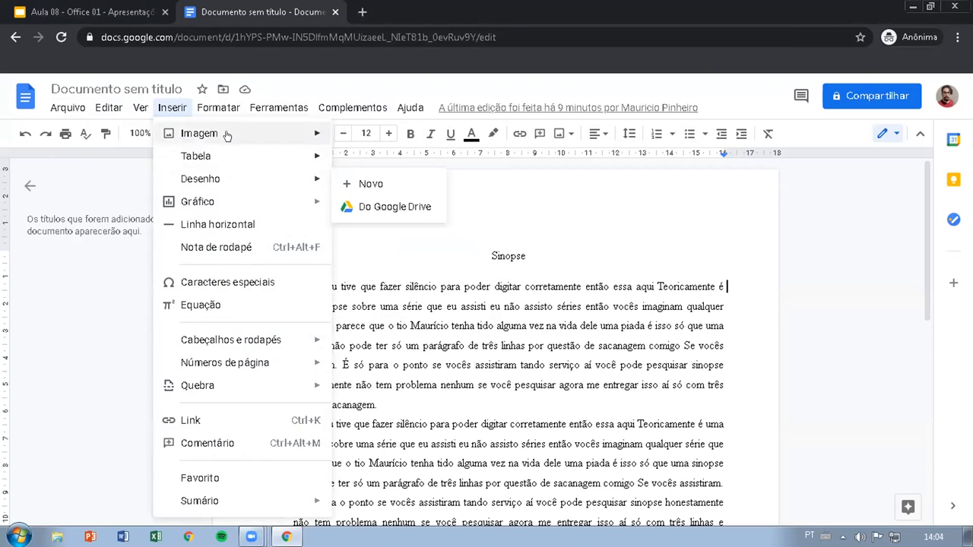
{"action": "mouse_move", "coordinate": [218, 111]}
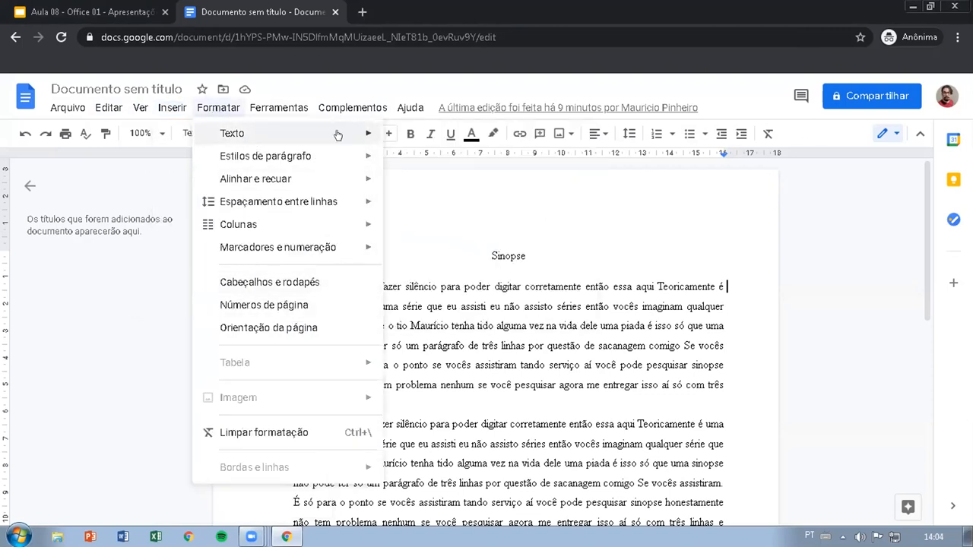
{"action": "mouse_move", "coordinate": [300, 132]}
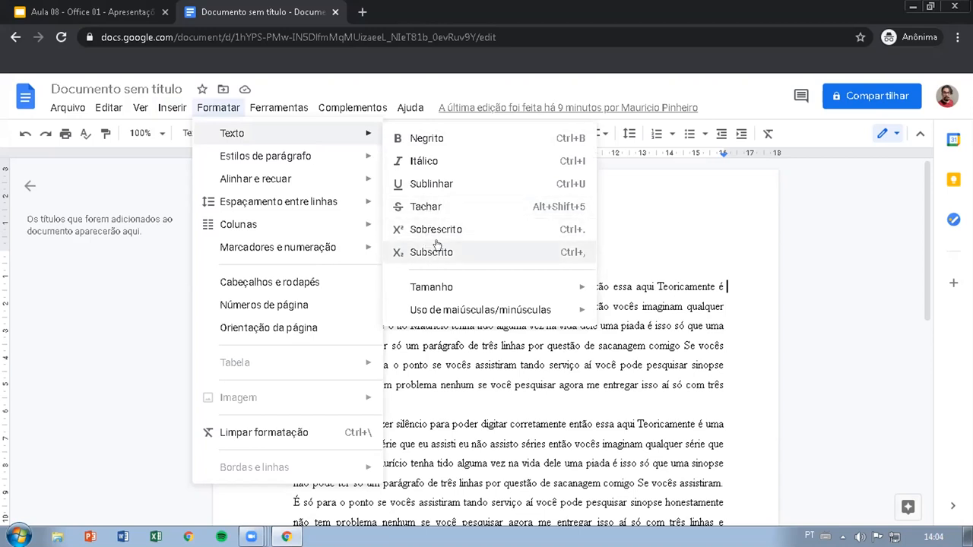
{"action": "mouse_move", "coordinate": [475, 292]}
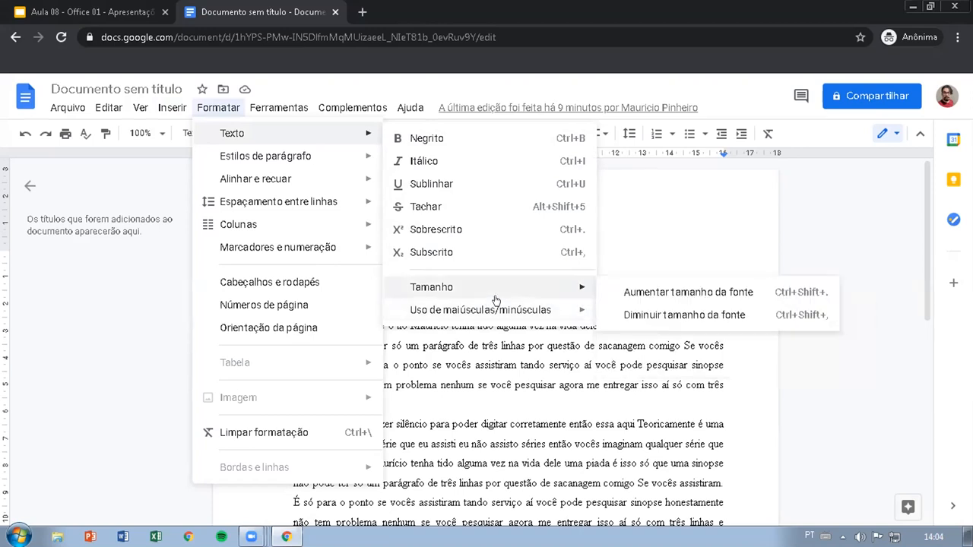
{"action": "left_click", "coordinate": [824, 253]}
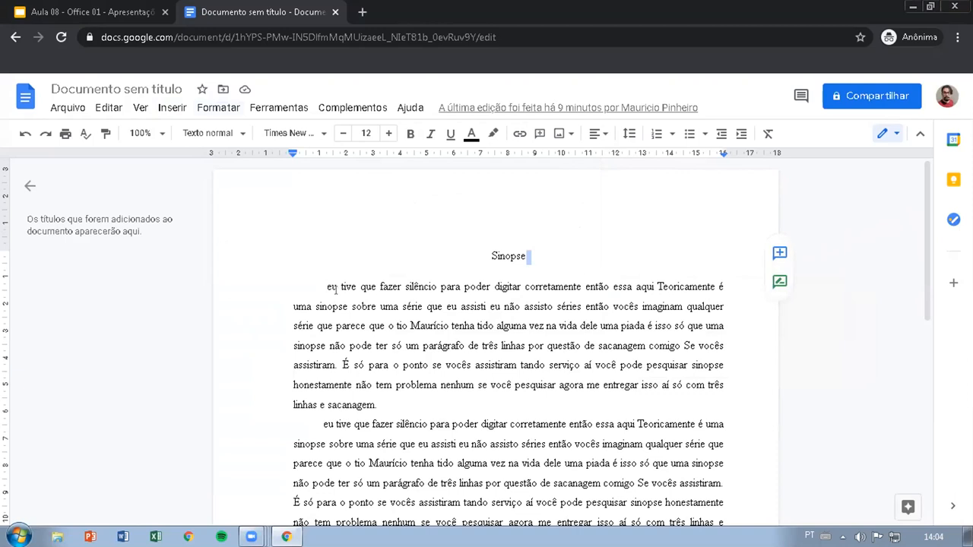
Step: Select the first paragraph under Sinopse and examine its text formatting and capitalization options
{"action": "triple_click", "coordinate": [335, 289]}
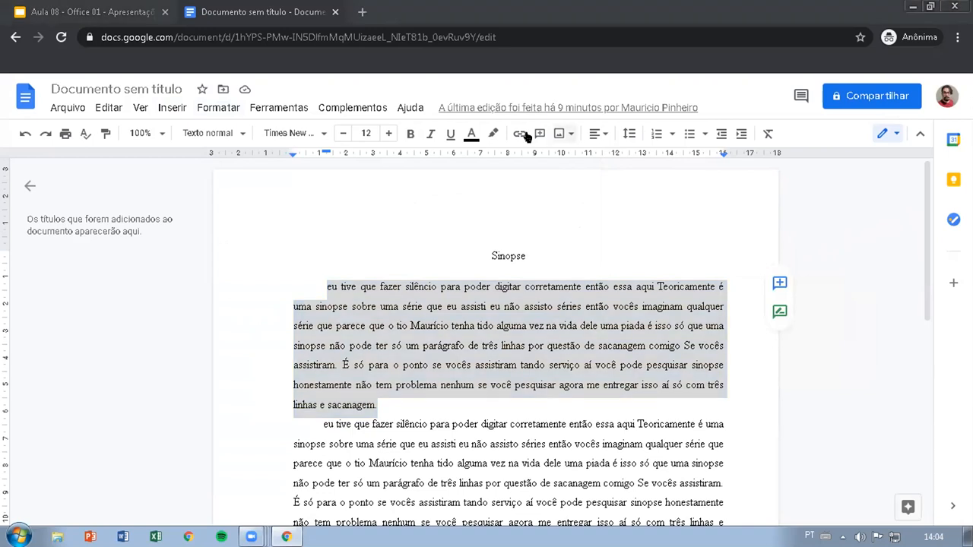
{"action": "left_click", "coordinate": [216, 110]}
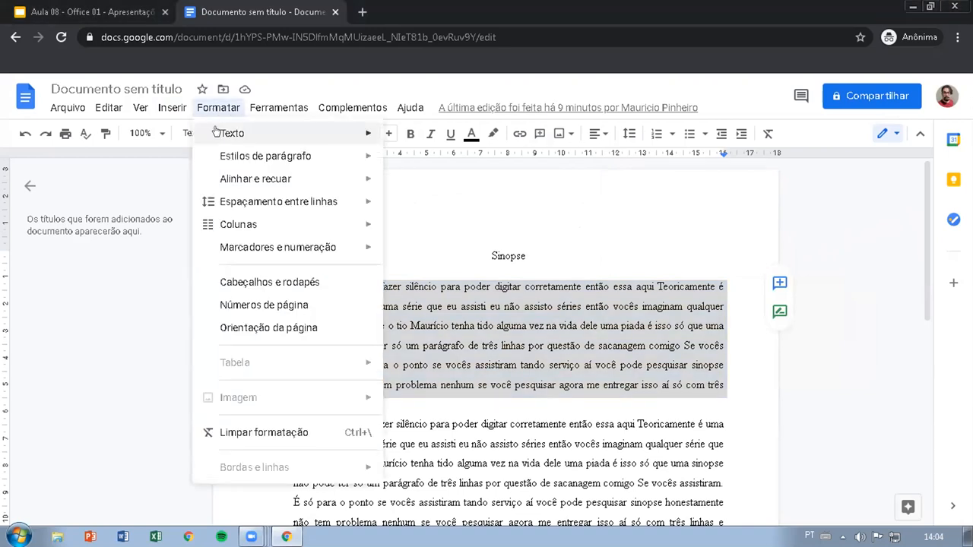
{"action": "mouse_move", "coordinate": [220, 133]}
{"action": "mouse_move", "coordinate": [449, 308]}
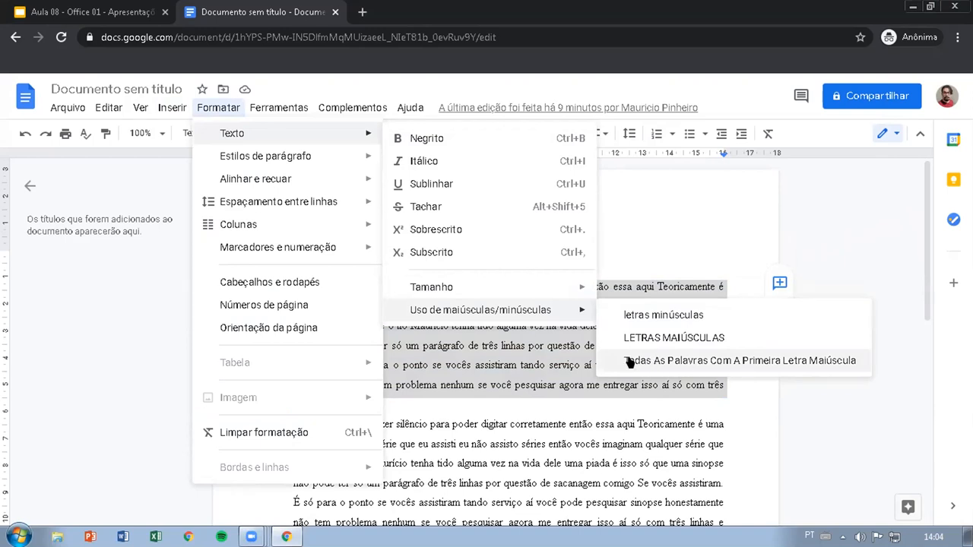
{"action": "left_click", "coordinate": [565, 112]}
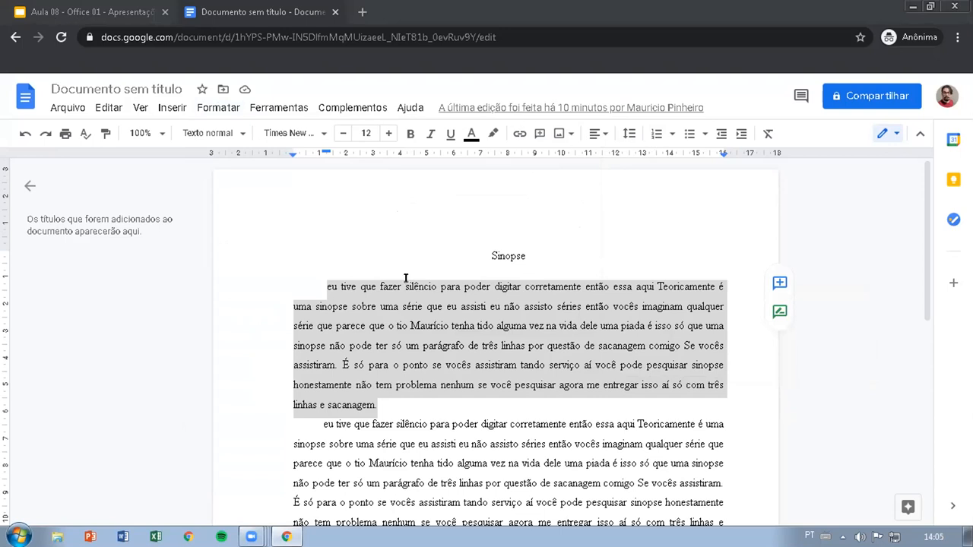
Step: Capitalize the opening word of the first and second paragraphs under Sinopse as "Eu"
{"action": "left_click", "coordinate": [327, 284]}
{"action": "key", "text": "BackSpace"}
{"action": "type", "text": "E"}
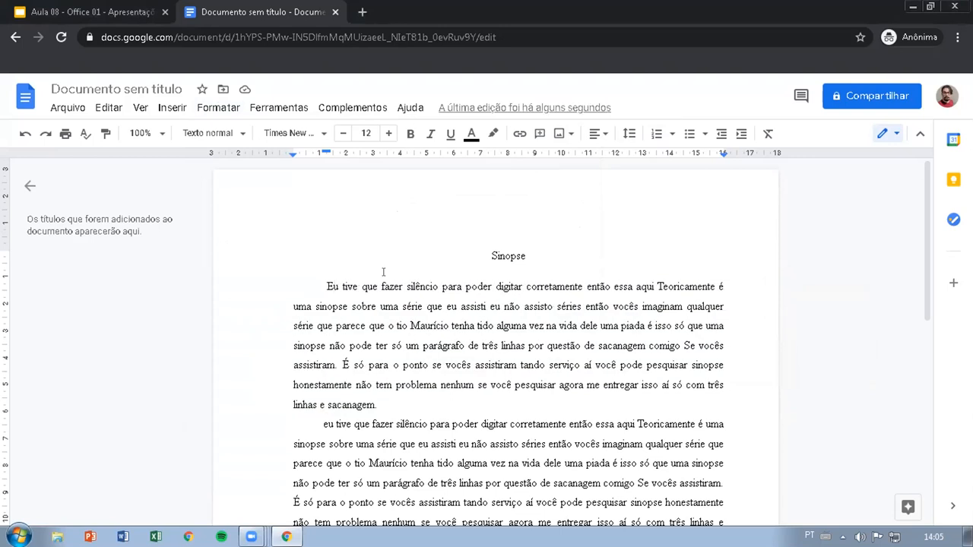
{"action": "left_click", "coordinate": [323, 423]}
Step: Try converting the first paragraph under Sinopse to LETRAS MAIÚSCULAS and undo the conversion
{"action": "left_click_drag", "start_coordinate": [377, 405], "coordinate": [326, 293]}
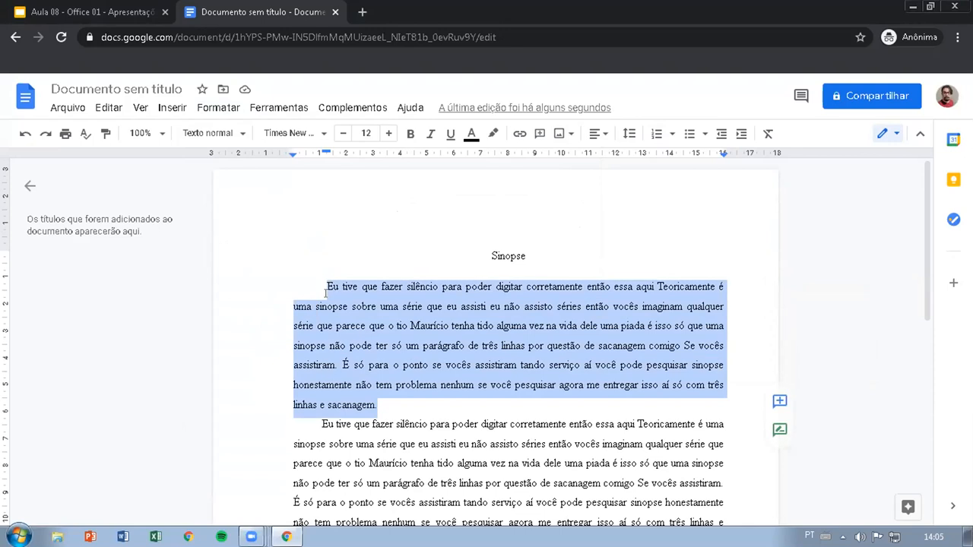
{"action": "left_click", "coordinate": [218, 107]}
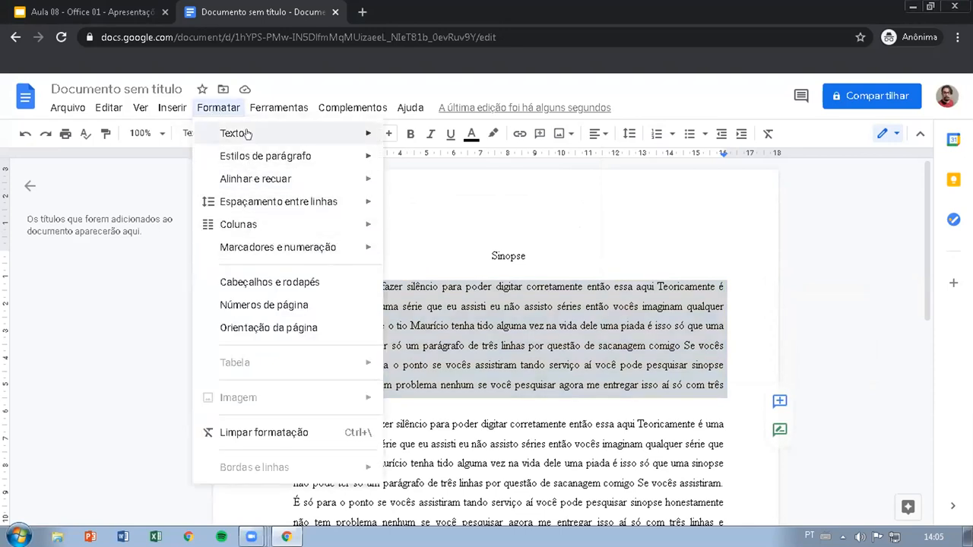
{"action": "mouse_move", "coordinate": [494, 310]}
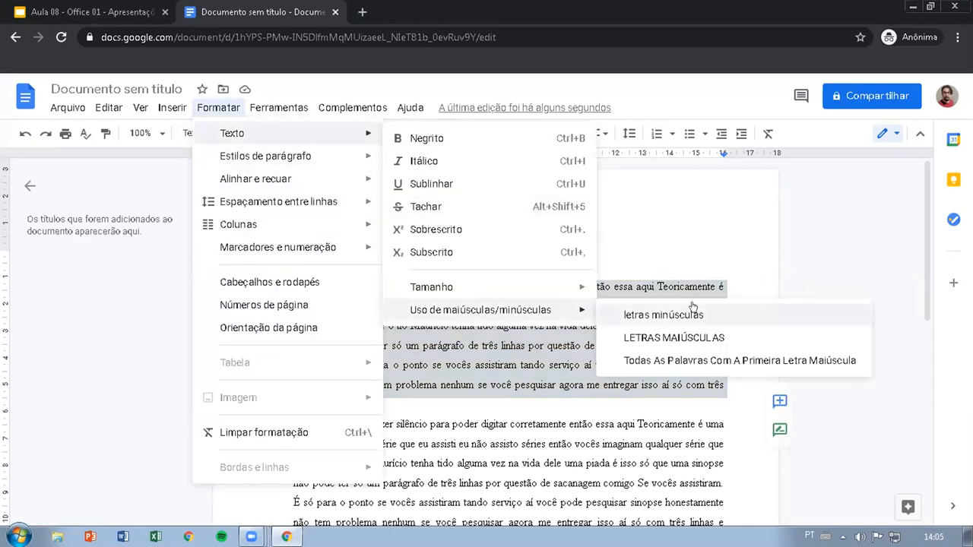
{"action": "left_click", "coordinate": [686, 341]}
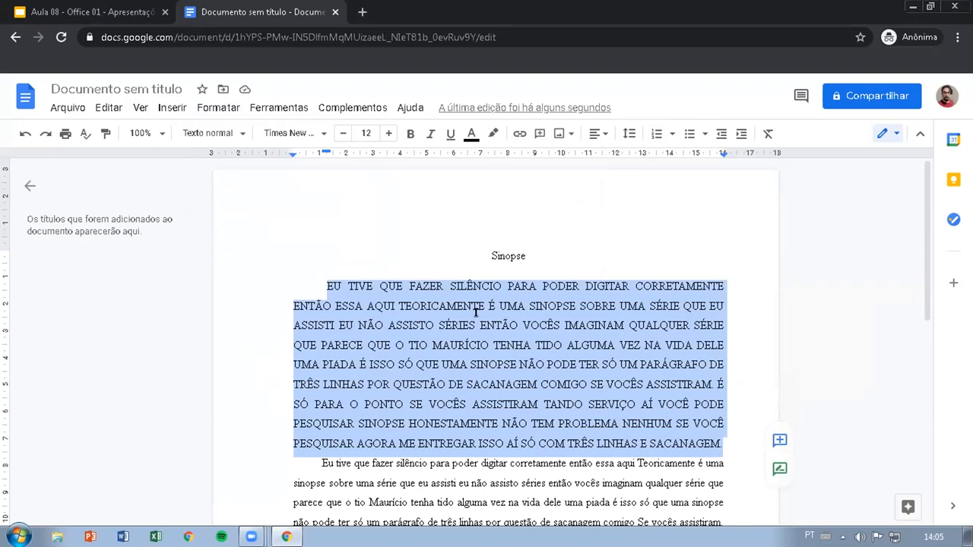
{"action": "key", "text": "ctrl+z"}
Step: Examine the indentation options of the first paragraph under Sinopse, including the special indent setting, and close them
{"action": "left_click", "coordinate": [219, 108]}
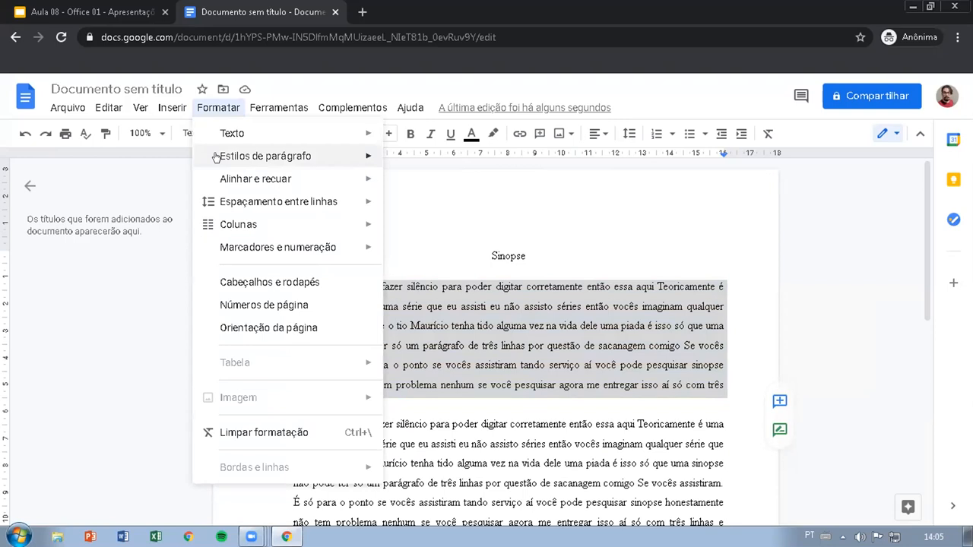
{"action": "mouse_move", "coordinate": [245, 180]}
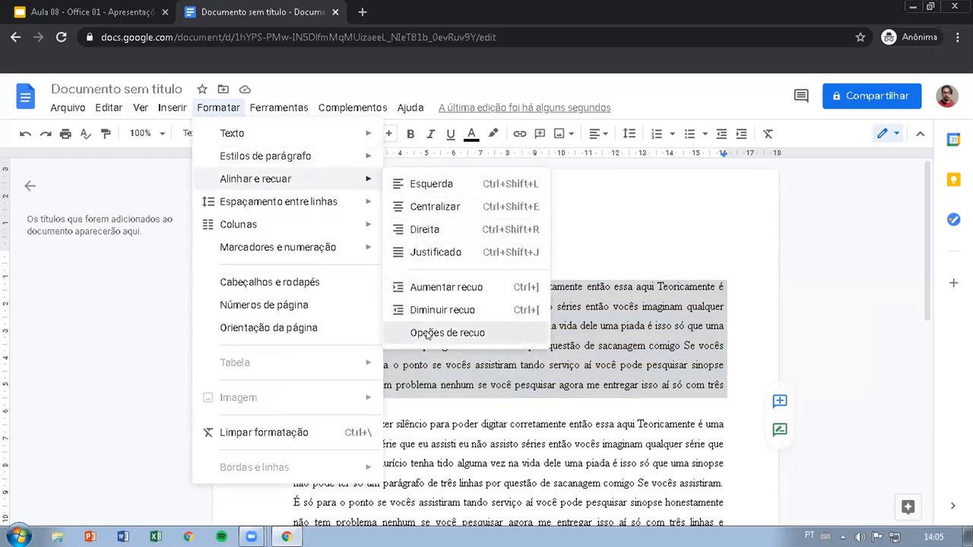
{"action": "left_click", "coordinate": [427, 333]}
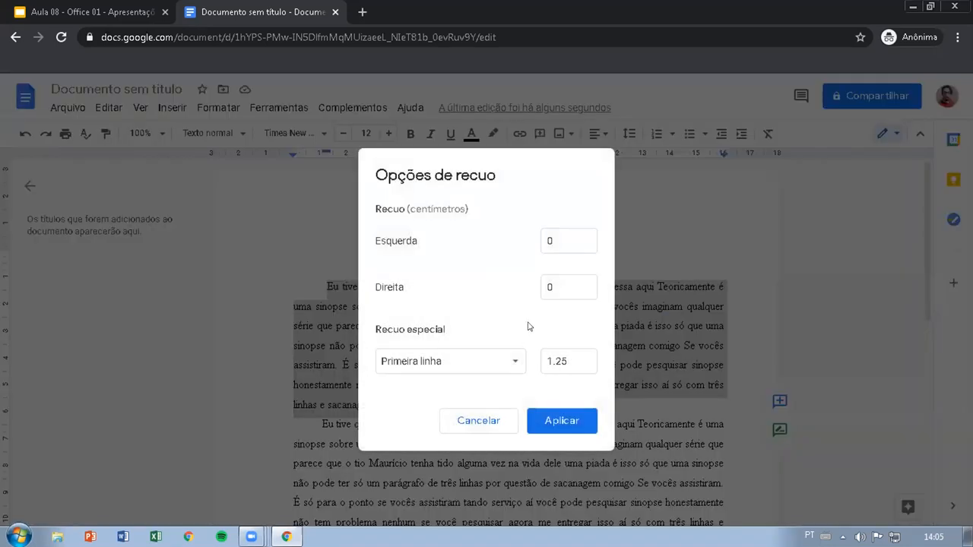
{"action": "left_click", "coordinate": [499, 362]}
{"action": "left_click", "coordinate": [484, 288]}
{"action": "left_click", "coordinate": [585, 174]}
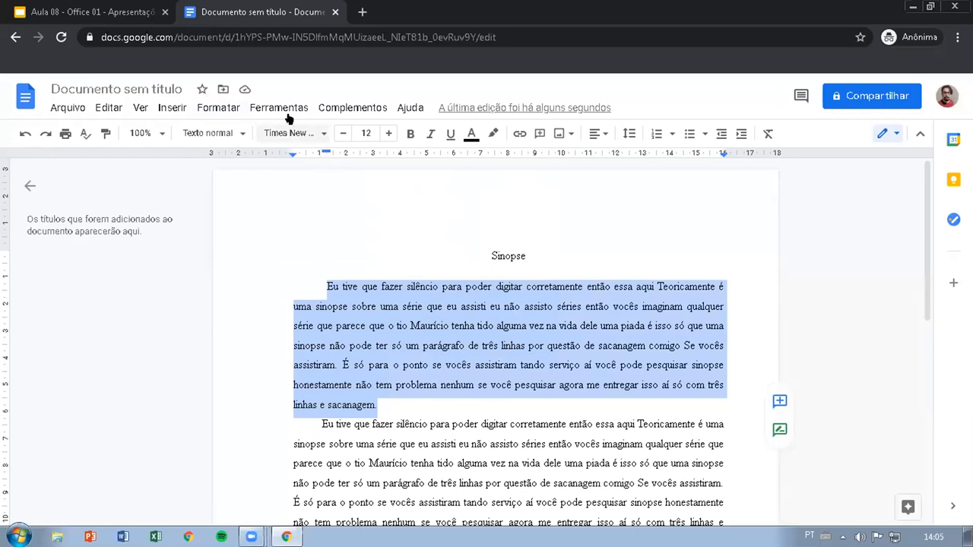
Step: Reopen the paragraph's indentation options and review the Primeira linha special indent's value field and its alternative types
{"action": "left_click", "coordinate": [220, 109]}
{"action": "mouse_move", "coordinate": [237, 165]}
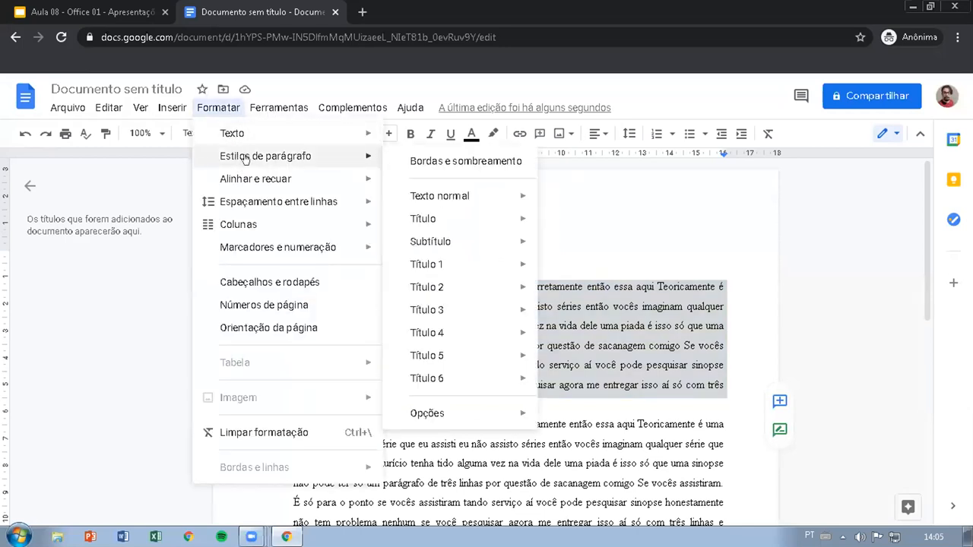
{"action": "mouse_move", "coordinate": [289, 180]}
{"action": "left_click", "coordinate": [426, 334]}
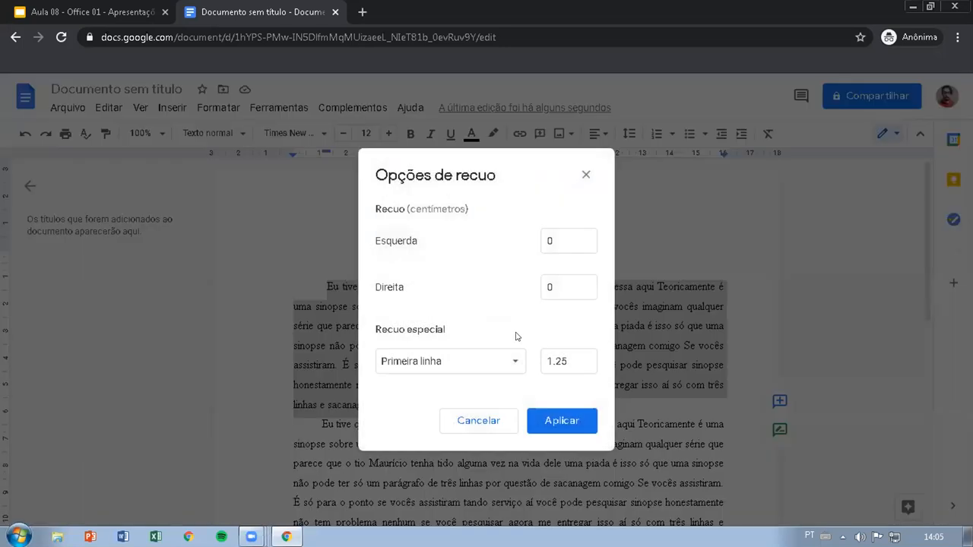
{"action": "left_click", "coordinate": [576, 358]}
{"action": "left_click_drag", "start_coordinate": [575, 359], "coordinate": [546, 352]}
{"action": "left_click", "coordinate": [579, 359]}
{"action": "double_click", "coordinate": [569, 360]}
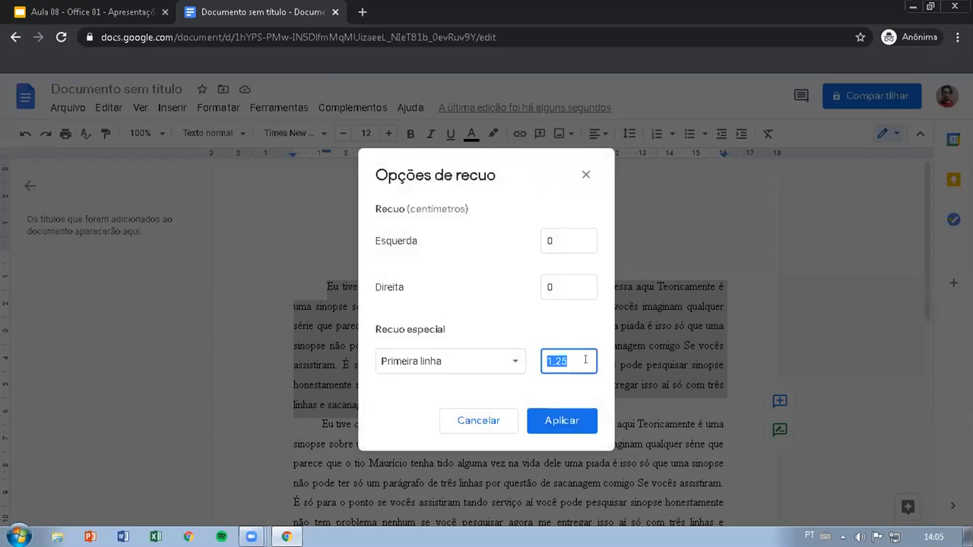
{"action": "left_click", "coordinate": [515, 362]}
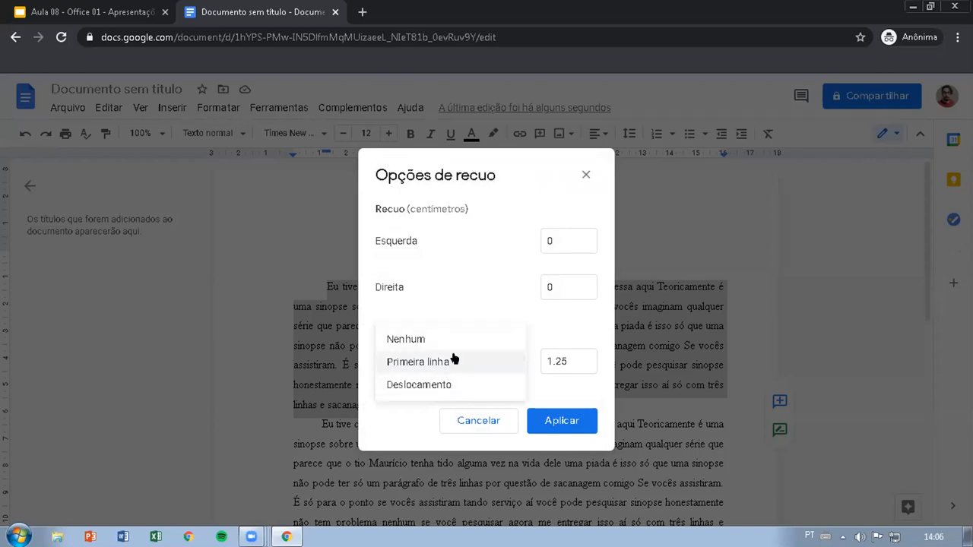
{"action": "left_click", "coordinate": [552, 321]}
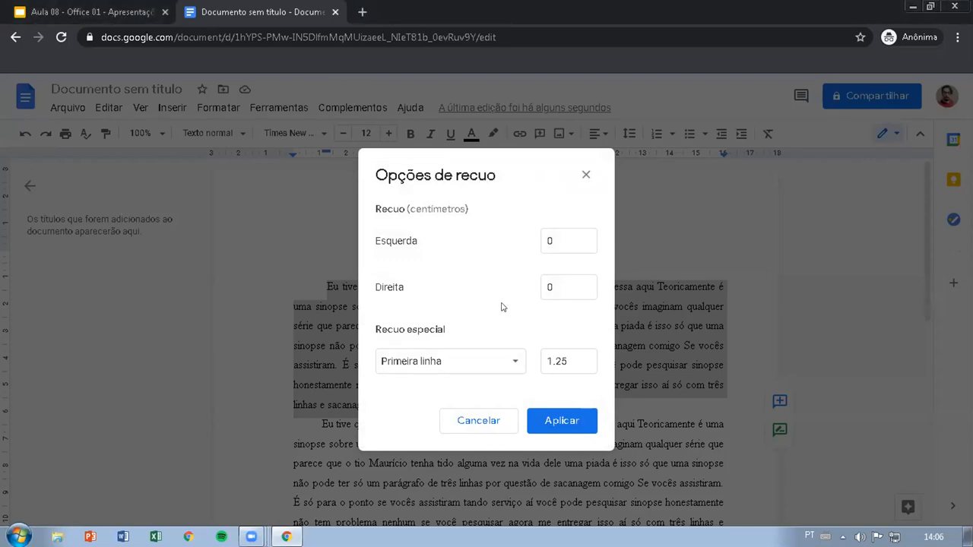
{"action": "left_click", "coordinate": [585, 175]}
Step: Examine the line spacing and column layout choices available for the selected paragraph
{"action": "left_click", "coordinate": [220, 107]}
{"action": "mouse_move", "coordinate": [256, 204]}
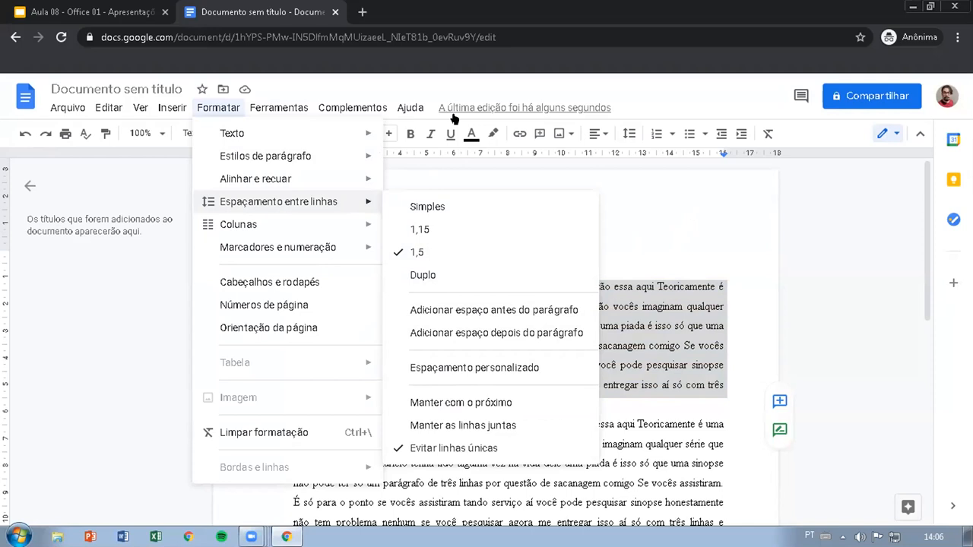
{"action": "key", "text": "Escape"}
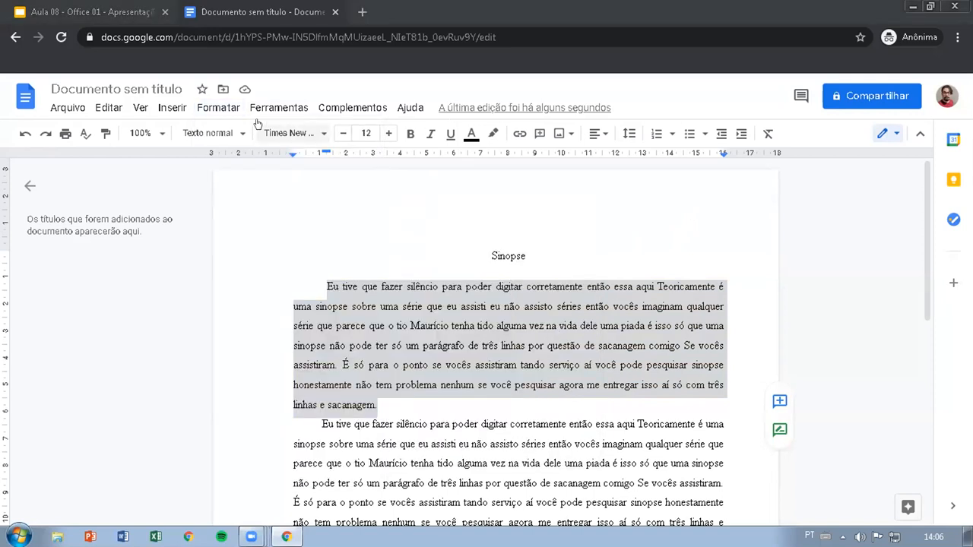
{"action": "left_click", "coordinate": [218, 107]}
{"action": "mouse_move", "coordinate": [226, 224]}
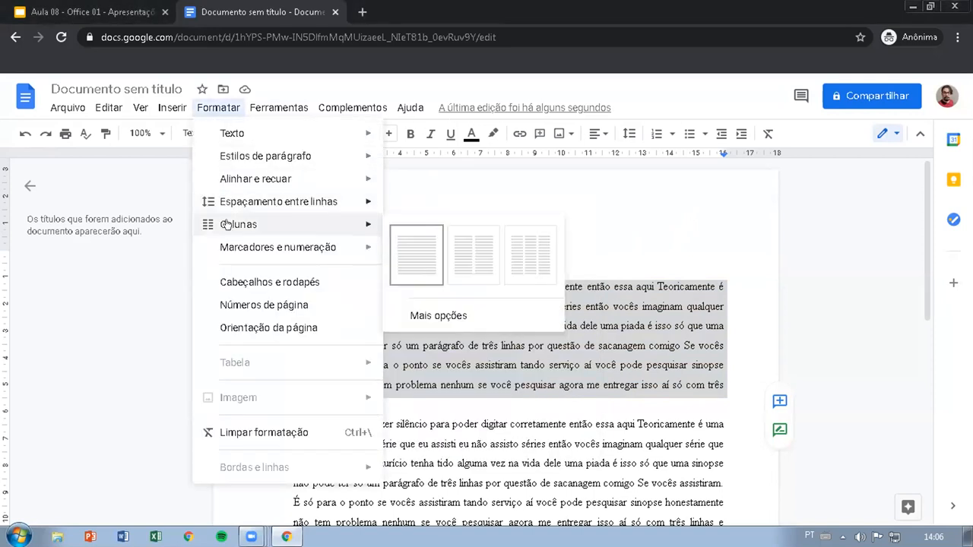
{"action": "mouse_move", "coordinate": [225, 253]}
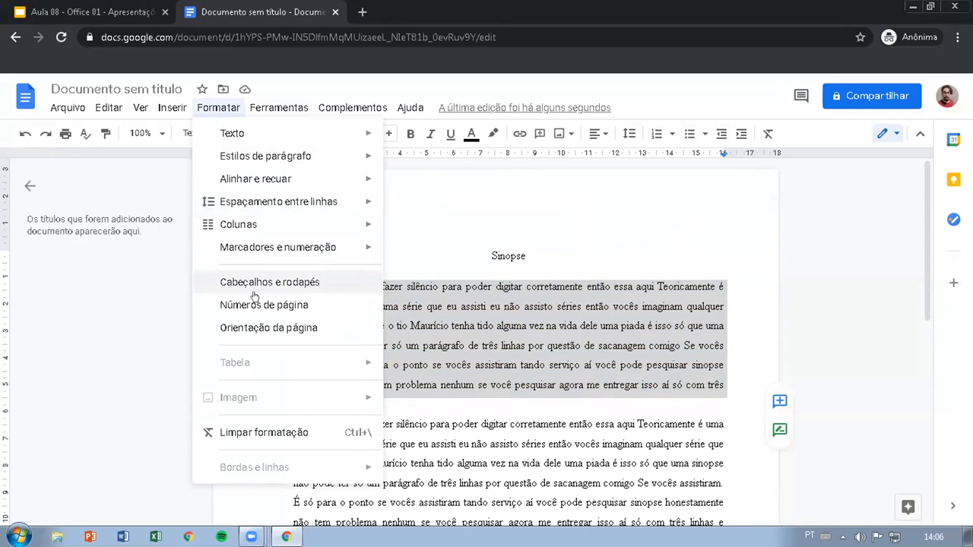
Step: Open the page orientation settings, check which parts of the document they can apply to, and close them
{"action": "left_click", "coordinate": [268, 329]}
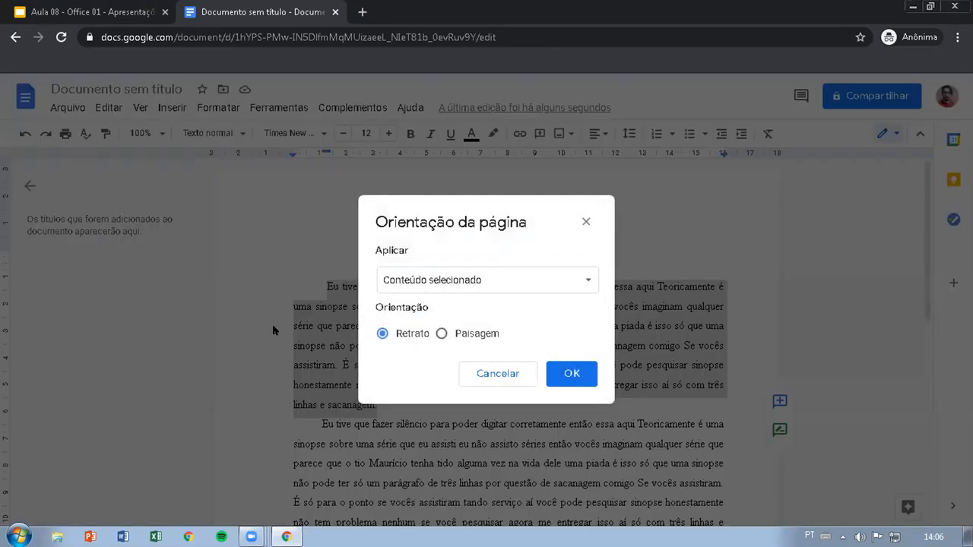
{"action": "left_click", "coordinate": [453, 276]}
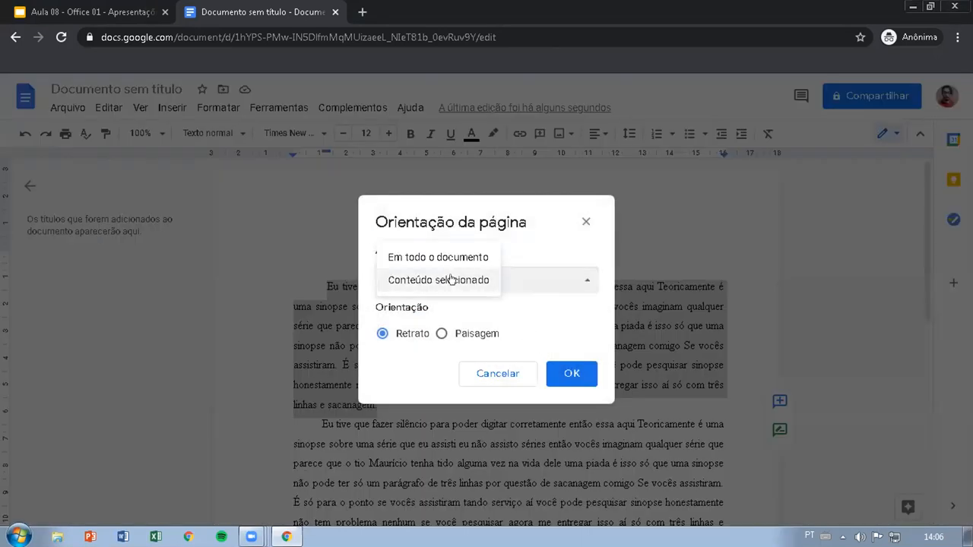
{"action": "left_click", "coordinate": [528, 245]}
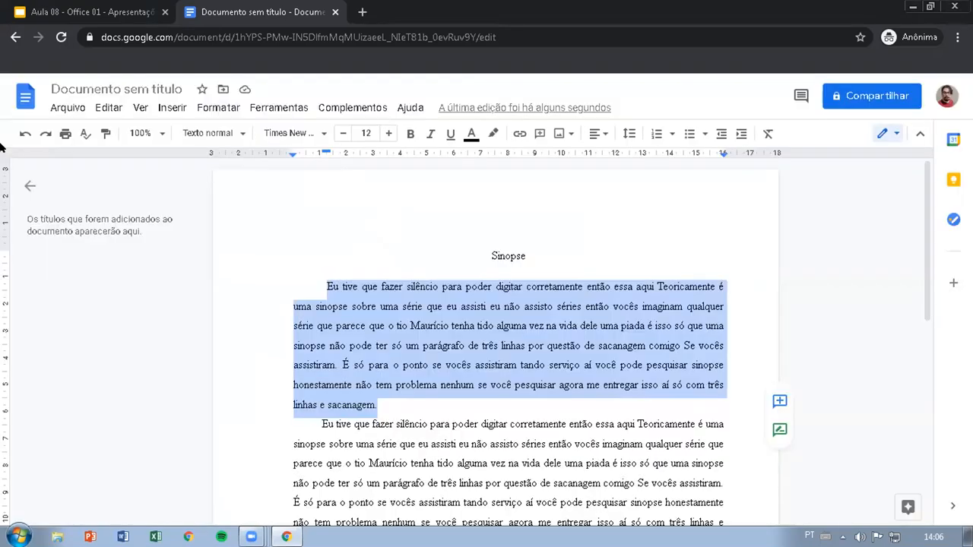
{"action": "left_click", "coordinate": [585, 221]}
Step: Review the Limpar formatação command and the Ferramentas commands, such as word count, dictionary and voice typing
{"action": "left_click", "coordinate": [219, 108]}
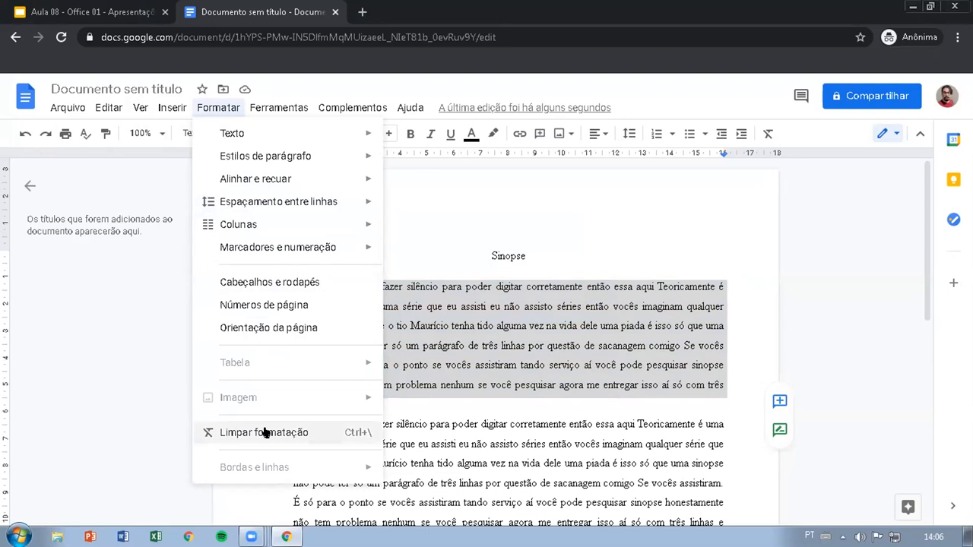
{"action": "mouse_move", "coordinate": [280, 110]}
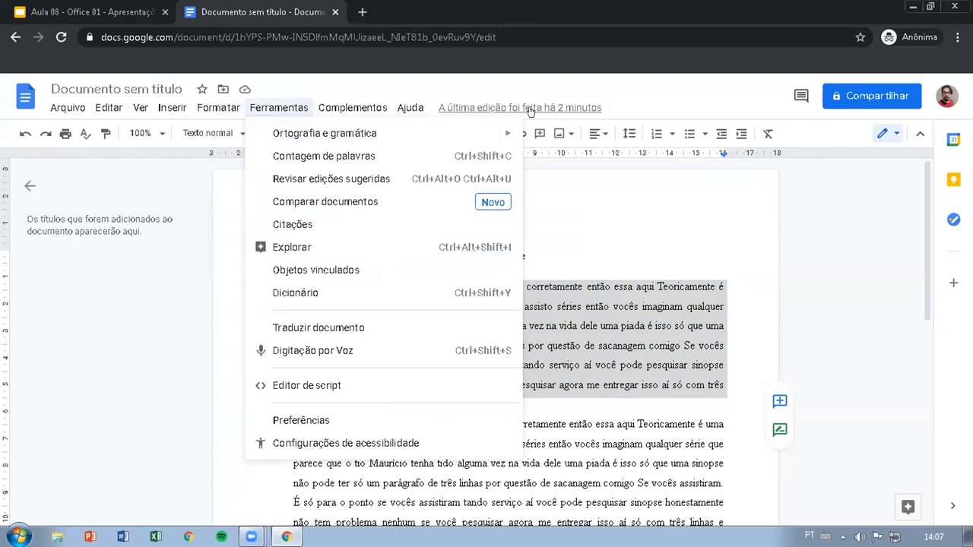
{"action": "key", "text": "Escape"}
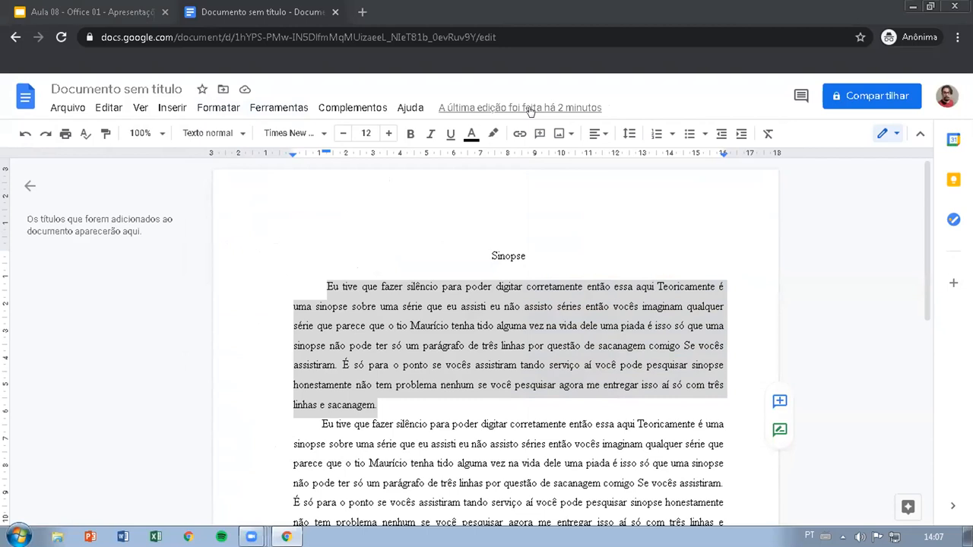
Step: Review the add-on commands, including Thesaurus, and the help commands, and deselect the first paragraph under Sinopse
{"action": "left_click", "coordinate": [355, 115]}
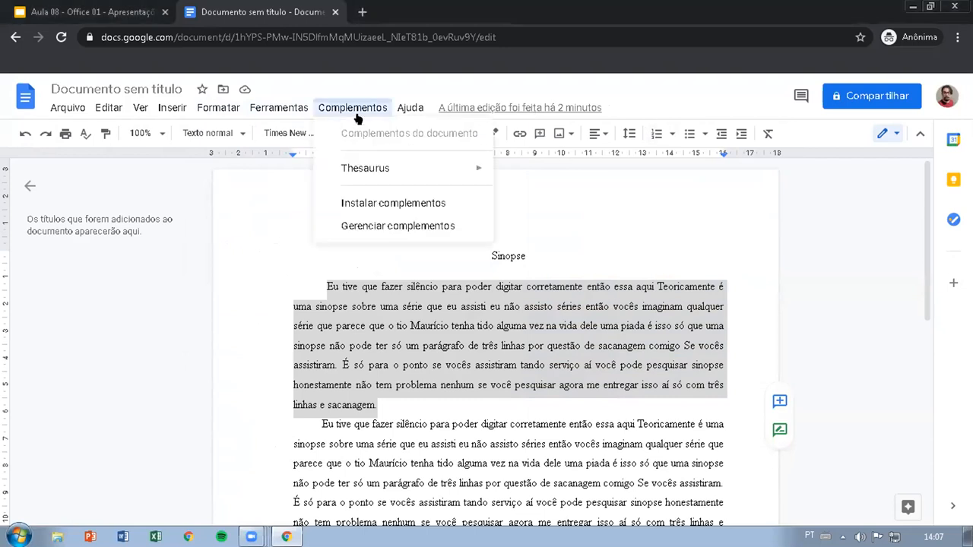
{"action": "mouse_move", "coordinate": [371, 167]}
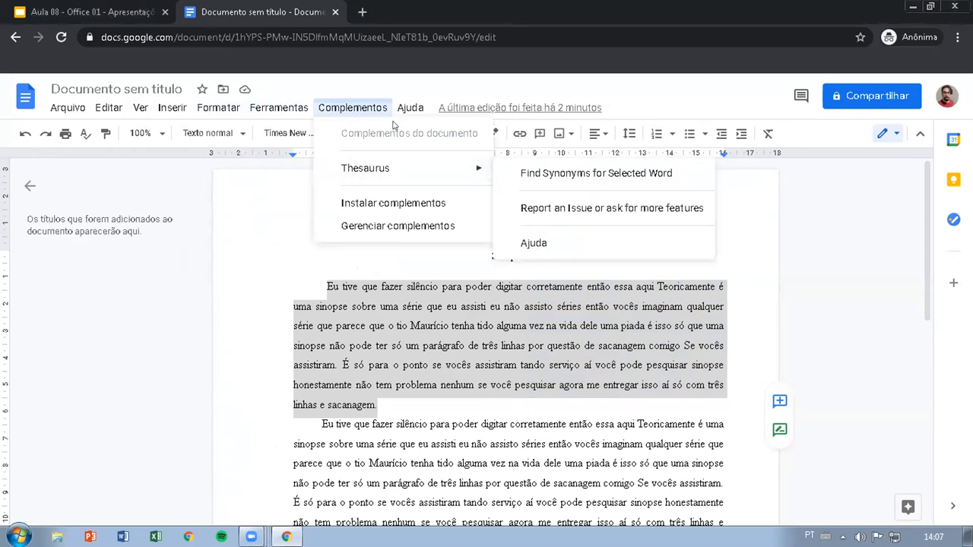
{"action": "mouse_move", "coordinate": [409, 112]}
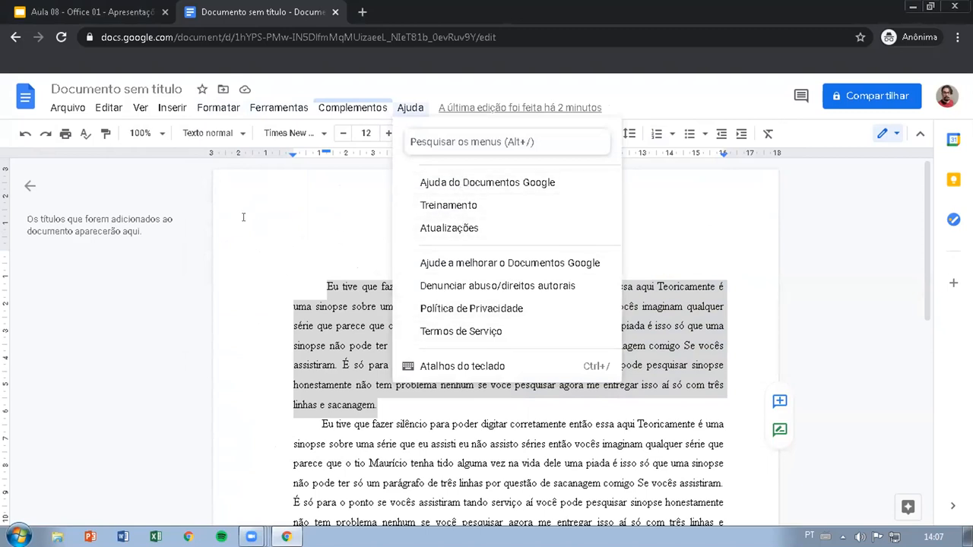
{"action": "left_click", "coordinate": [155, 303]}
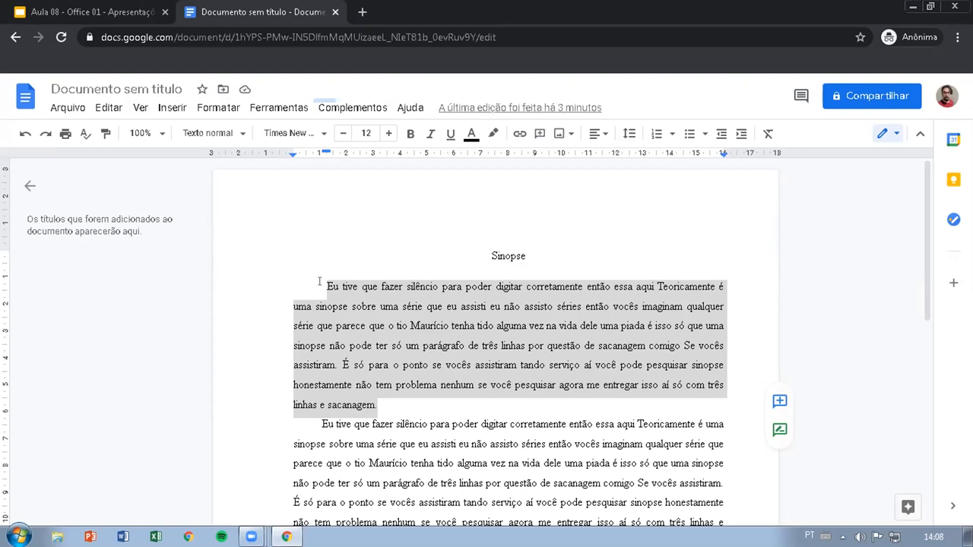
{"action": "left_click", "coordinate": [320, 281]}
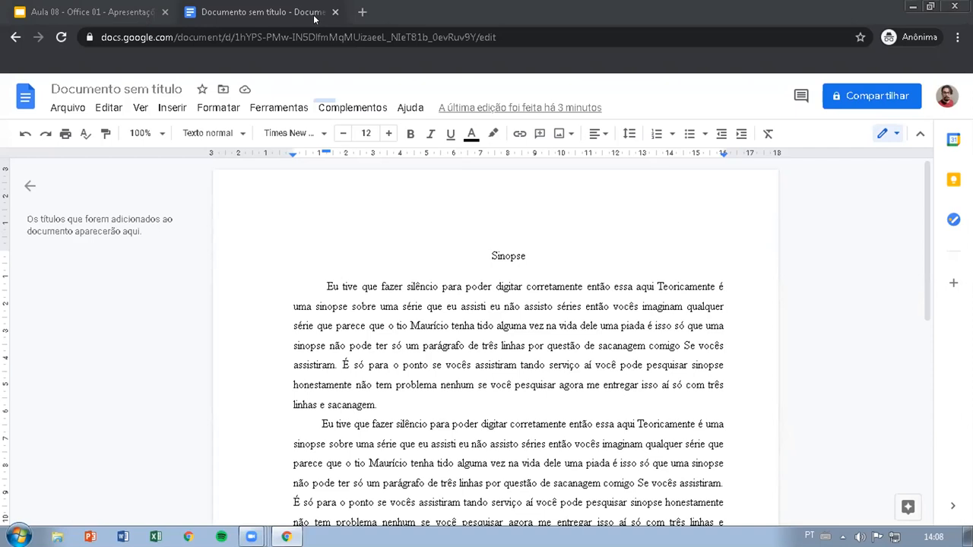
Step: Switch to the Aula 08 - Office 01 presentation and advance to the Atividade prática slide
{"action": "left_click", "coordinate": [121, 9]}
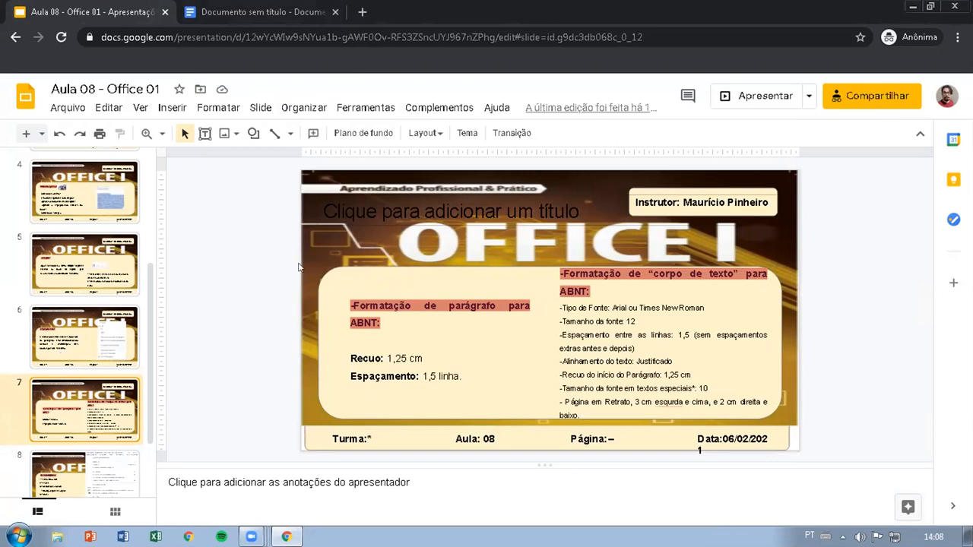
{"action": "key", "text": "Down"}
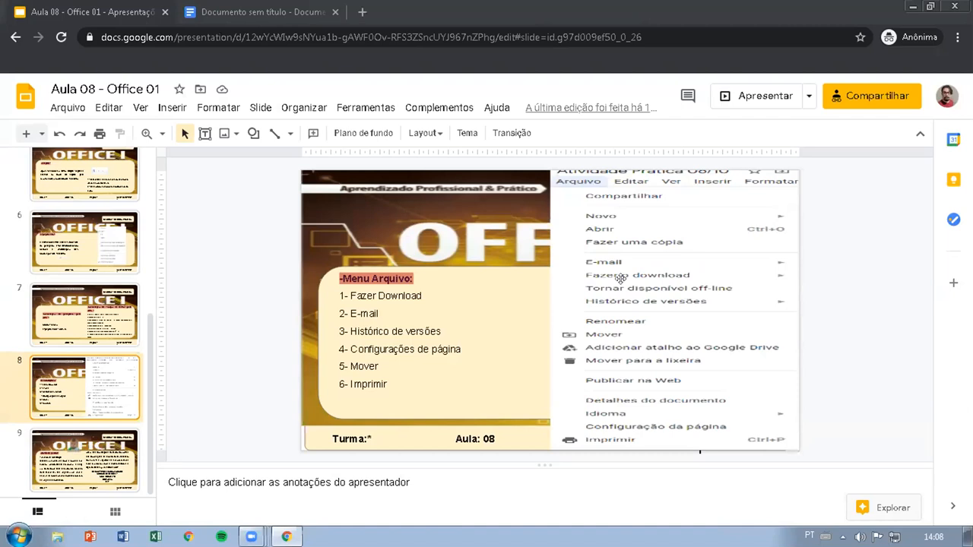
{"action": "key", "text": "Down"}
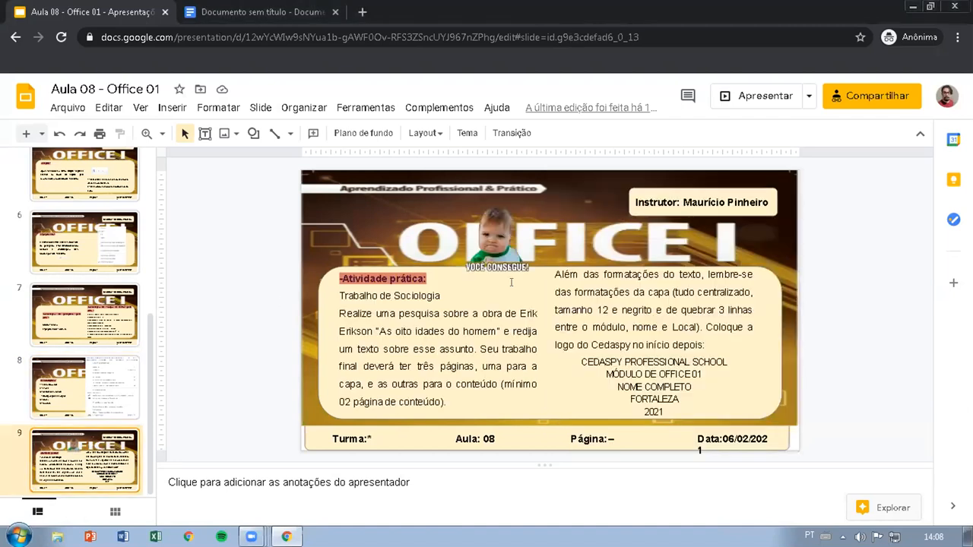
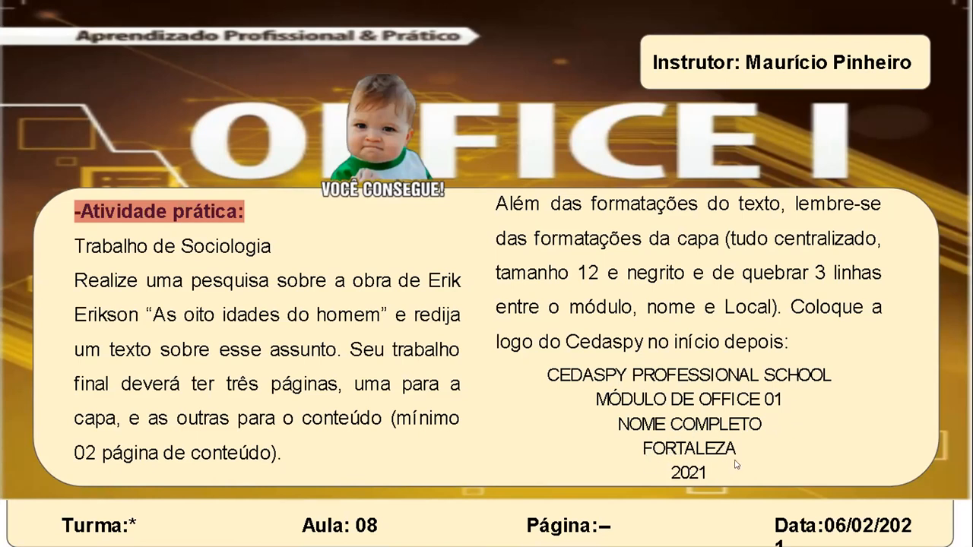
Step: Leave the slideshow, copy the five cover lines from the slide and paste them on a blank page before Sinopse in the document
{"action": "key", "text": "Escape"}
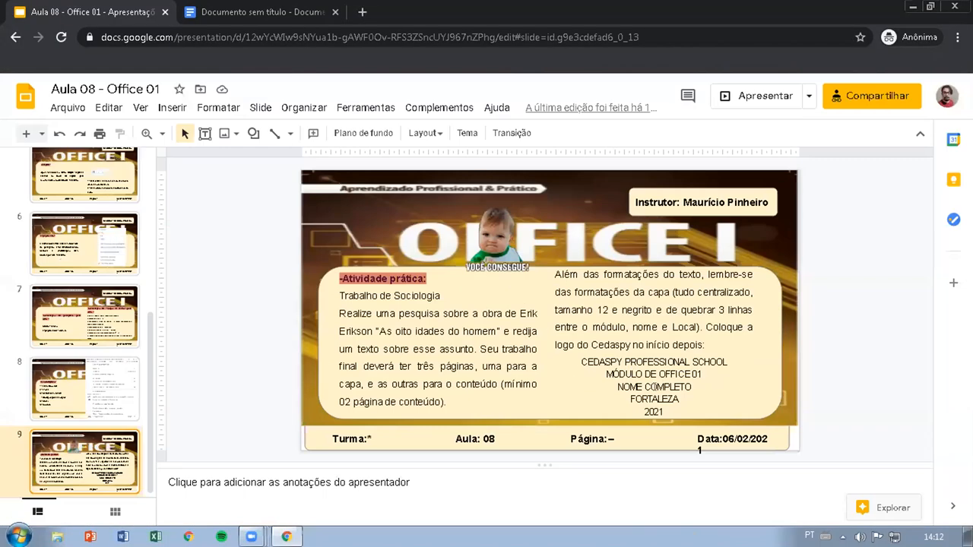
{"action": "left_click_drag", "start_coordinate": [663, 411], "coordinate": [580, 363]}
{"action": "key", "text": "ctrl+c"}
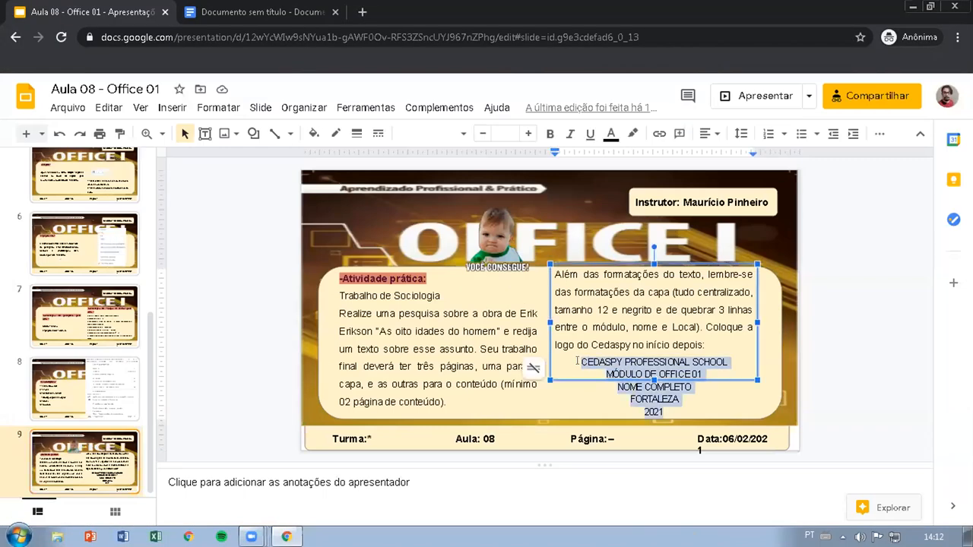
{"action": "left_click", "coordinate": [223, 6]}
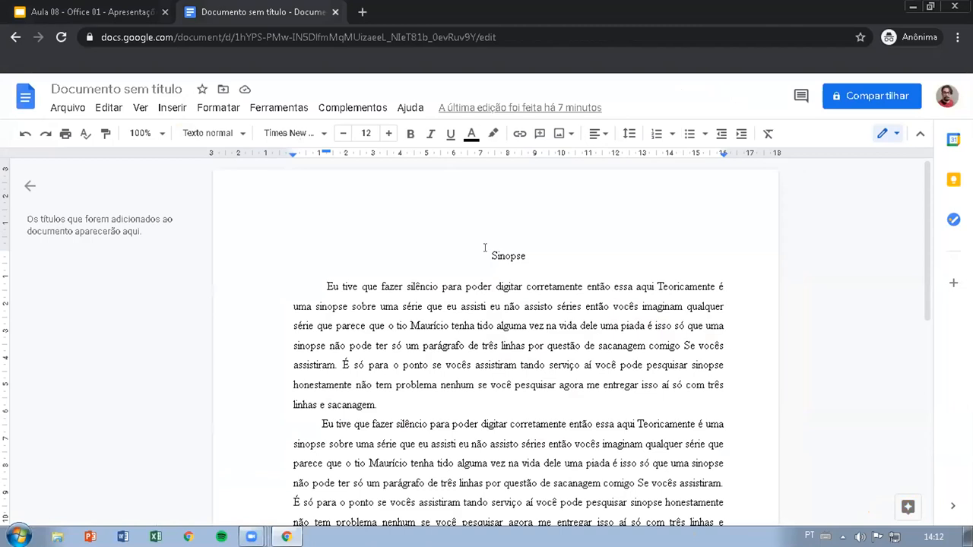
{"action": "scroll", "coordinate": [574, 268], "scroll_direction": "up", "scroll_amount": 10}
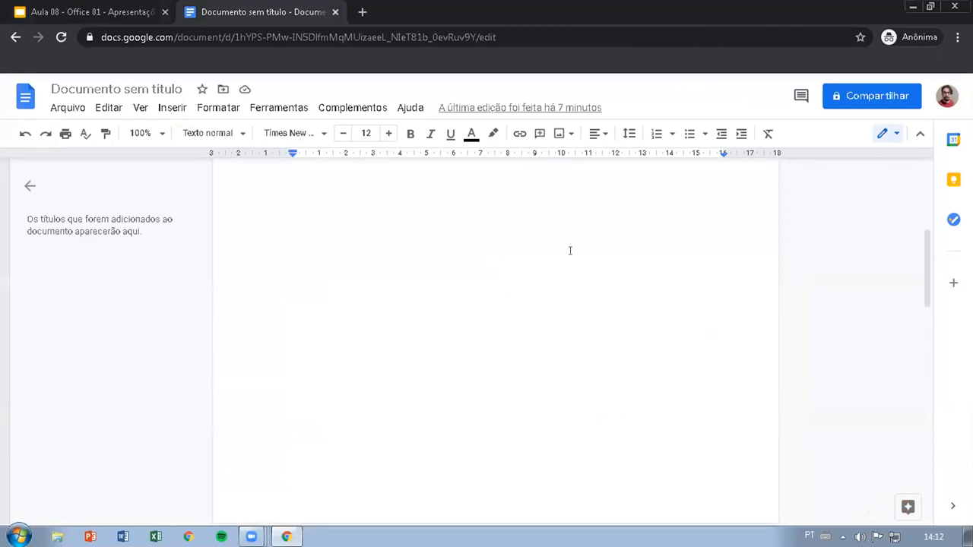
{"action": "left_click", "coordinate": [482, 239]}
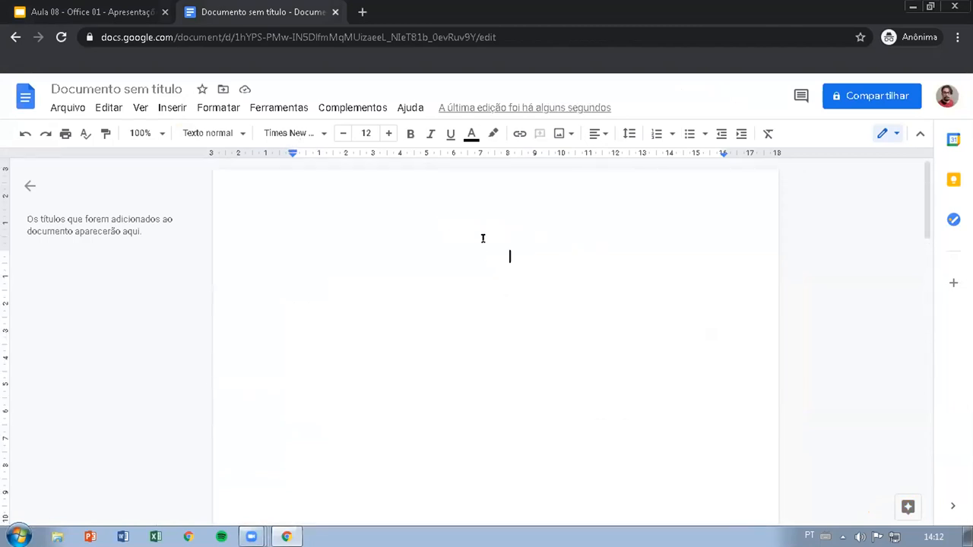
{"action": "key", "text": "ctrl+v"}
Step: Make the five cover lines bold and set their font size to 12
{"action": "left_click_drag", "start_coordinate": [614, 256], "coordinate": [546, 306]}
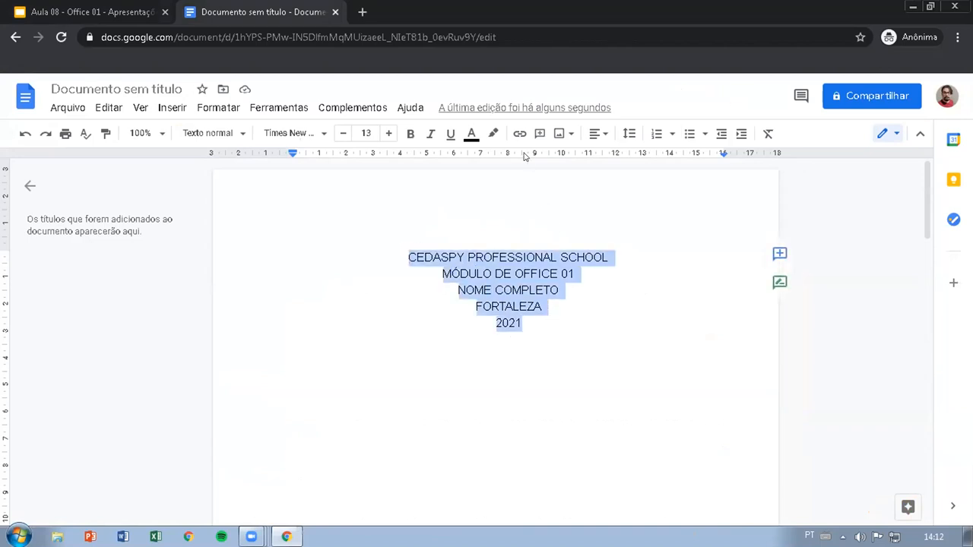
{"action": "key", "text": "ctrl+b"}
{"action": "left_click", "coordinate": [610, 251]}
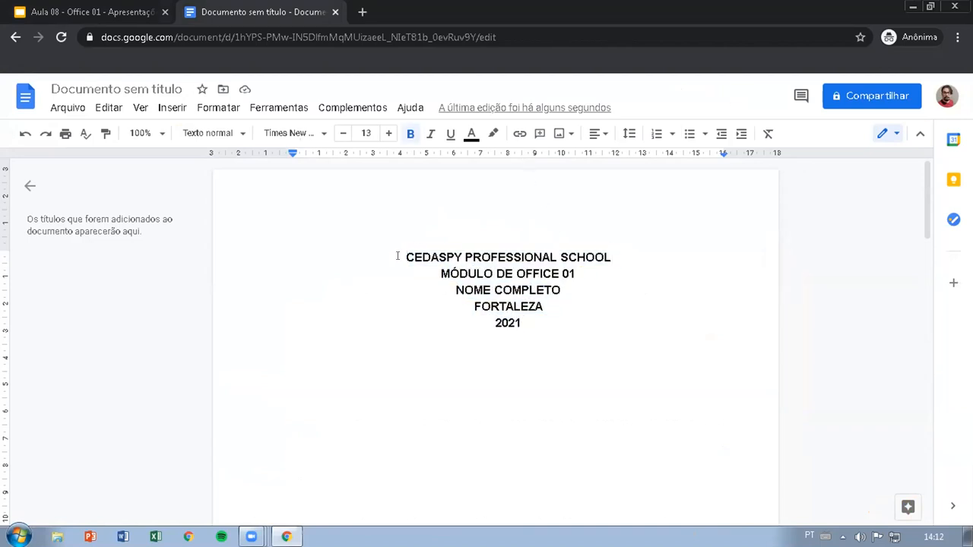
{"action": "left_click_drag", "start_coordinate": [397, 255], "coordinate": [526, 320]}
{"action": "left_click", "coordinate": [343, 133]}
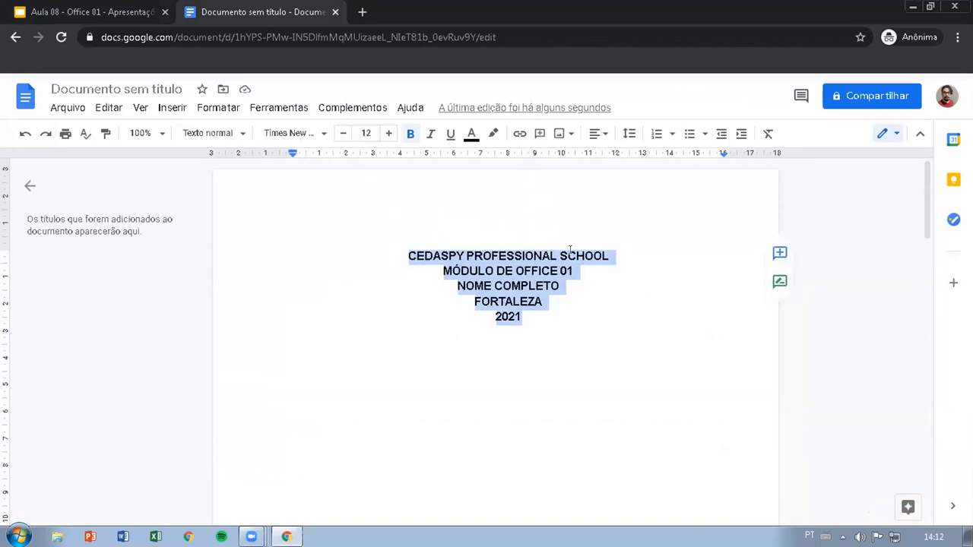
Step: Insert three line breaks after each of the lines CEDASPY PROFESSIONAL SCHOOL, MÓDULO DE OFFICE 01 and NOME COMPLETO
{"action": "left_click", "coordinate": [611, 252]}
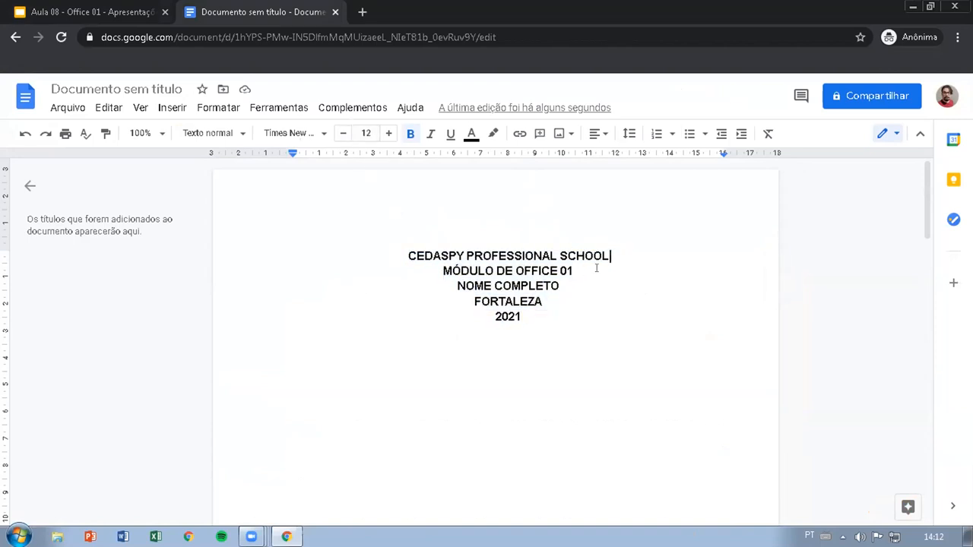
{"action": "key", "text": "Return"}
{"action": "key", "text": "Return"}
{"action": "left_click", "coordinate": [575, 315]}
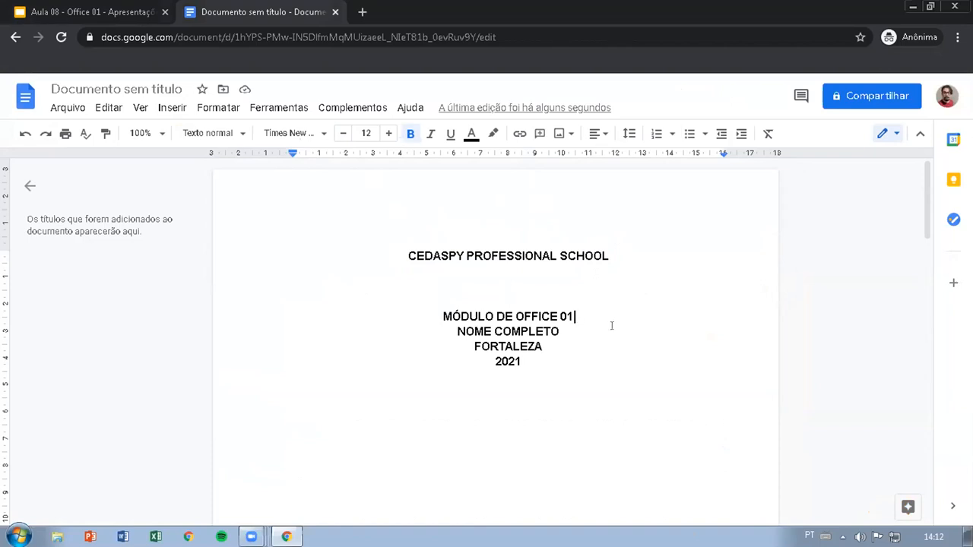
{"action": "key", "text": "Return"}
{"action": "key", "text": "Return"}
{"action": "key", "text": "Return"}
{"action": "left_click_drag", "start_coordinate": [567, 371], "coordinate": [577, 372]}
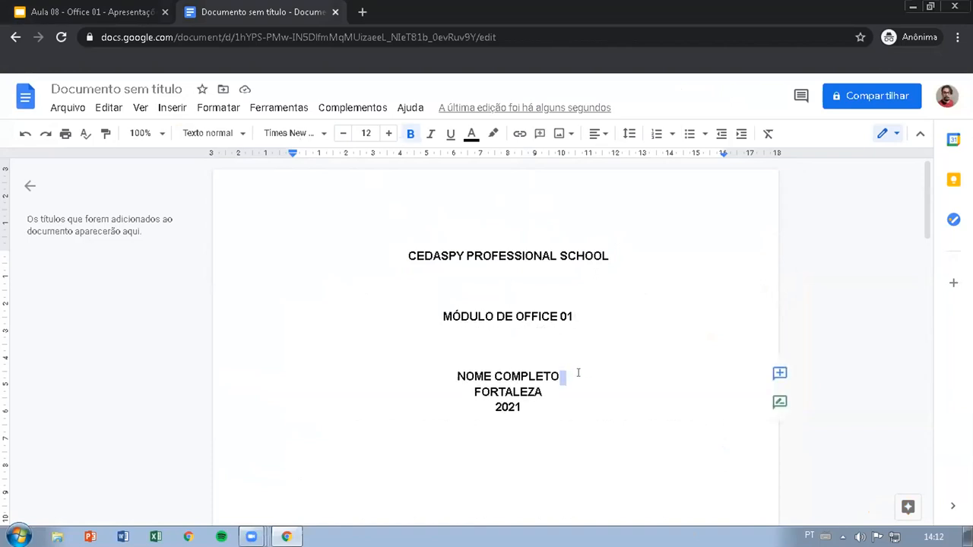
{"action": "key", "text": "Return"}
{"action": "key", "text": "Return"}
{"action": "key", "text": "Return"}
Step: Add blank lines above FORTALEZA until FORTALEZA and 2021 sit near the bottom of the cover page
{"action": "scroll", "coordinate": [542, 383], "scroll_direction": "down", "scroll_amount": 3}
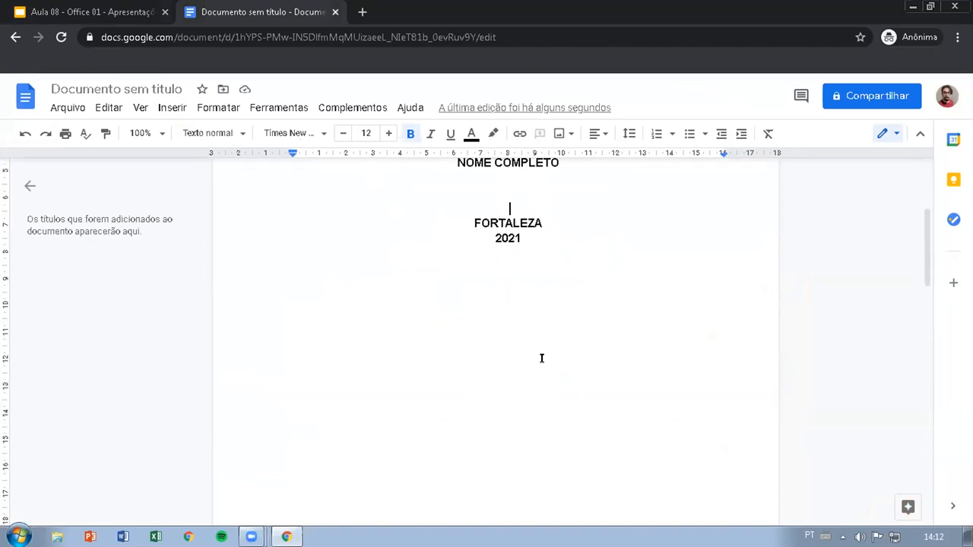
{"action": "scroll", "coordinate": [542, 349], "scroll_direction": "up", "scroll_amount": 1}
{"action": "key", "text": "Return"}
{"action": "key", "text": "Return"}
{"action": "key", "text": "Return"}
{"action": "key", "text": "Return"}
{"action": "key", "text": "Return"}
{"action": "scroll", "coordinate": [545, 371], "scroll_direction": "down", "scroll_amount": 3}
{"action": "key", "text": "Return"}
{"action": "key", "text": "Return"}
{"action": "key", "text": "Return"}
{"action": "key", "text": "Return"}
{"action": "key", "text": "Return"}
{"action": "key", "text": "Return"}
{"action": "key", "text": "Return"}
{"action": "key", "text": "Return"}
{"action": "key", "text": "Return"}
{"action": "key", "text": "Return"}
{"action": "scroll", "coordinate": [545, 370], "scroll_direction": "down", "scroll_amount": 2}
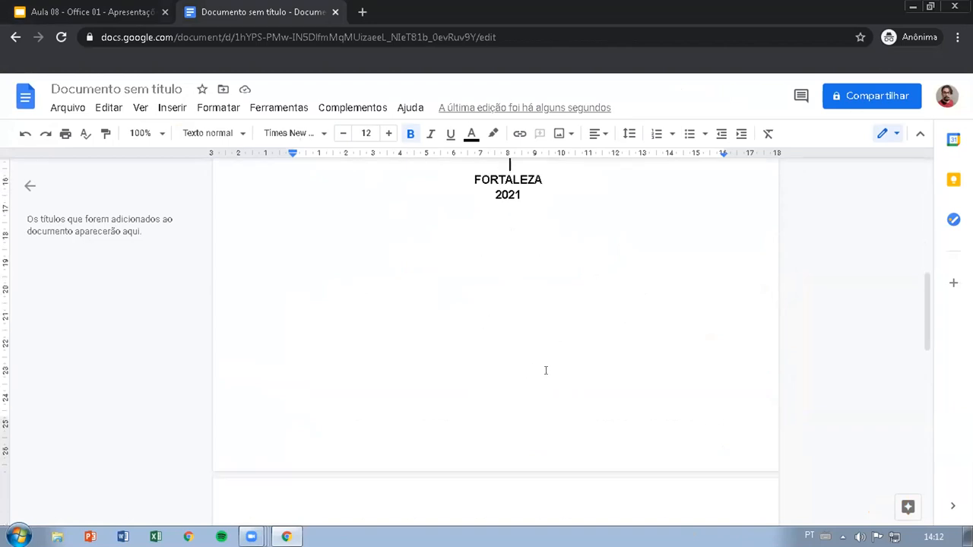
{"action": "key", "text": "Return"}
{"action": "key", "text": "Return"}
{"action": "key", "text": "Return"}
{"action": "key", "text": "Return"}
{"action": "key", "text": "Return"}
{"action": "key", "text": "Return"}
{"action": "key", "text": "Return"}
{"action": "key", "text": "Return"}
{"action": "key", "text": "Return"}
{"action": "key", "text": "Return"}
{"action": "key", "text": "Return"}
{"action": "key", "text": "Return"}
{"action": "key", "text": "Return"}
{"action": "key", "text": "Return"}
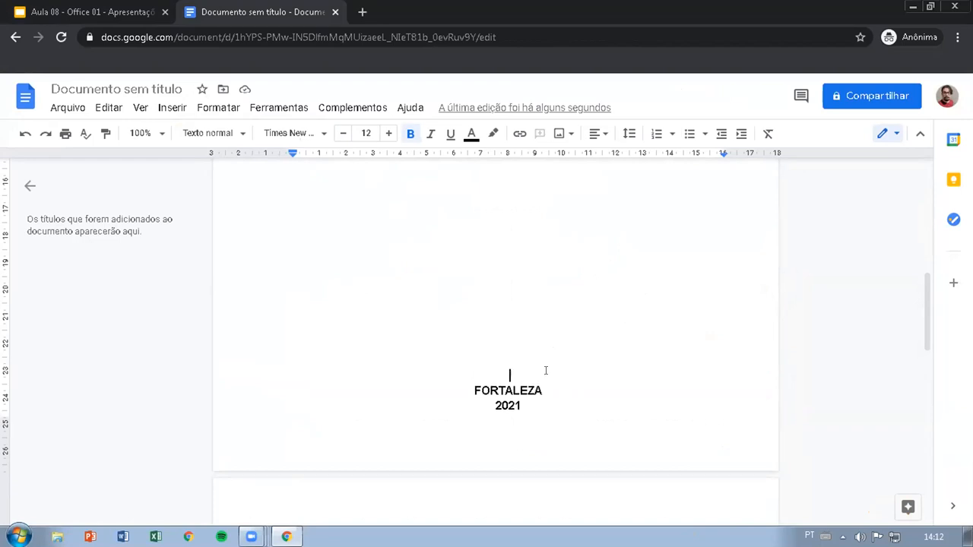
{"action": "key", "text": "Return"}
{"action": "key", "text": "BackSpace"}
Step: Add the title PESQUISA SOBRE ERIK ERIKSSON to the cover, three line breaks after NOME COMPLETO
{"action": "scroll", "coordinate": [496, 405], "scroll_direction": "up", "scroll_amount": 5}
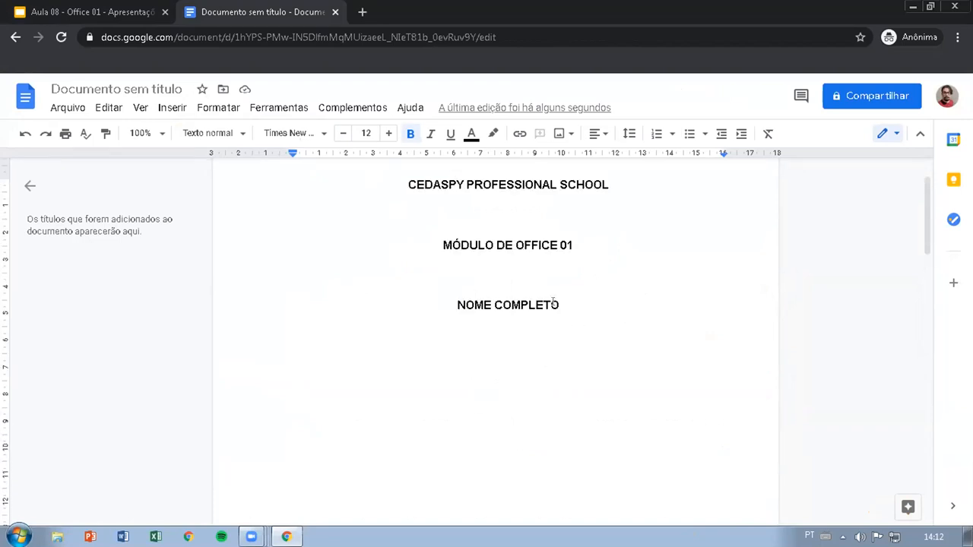
{"action": "left_click", "coordinate": [597, 307]}
{"action": "scroll", "coordinate": [507, 339], "scroll_direction": "down", "scroll_amount": 1}
{"action": "left_click", "coordinate": [508, 327]}
{"action": "left_click", "coordinate": [508, 274]}
{"action": "left_click", "coordinate": [509, 252]}
{"action": "left_click", "coordinate": [506, 269]}
{"action": "left_click", "coordinate": [506, 290]}
{"action": "left_click", "coordinate": [507, 267]}
{"action": "left_click", "coordinate": [504, 293]}
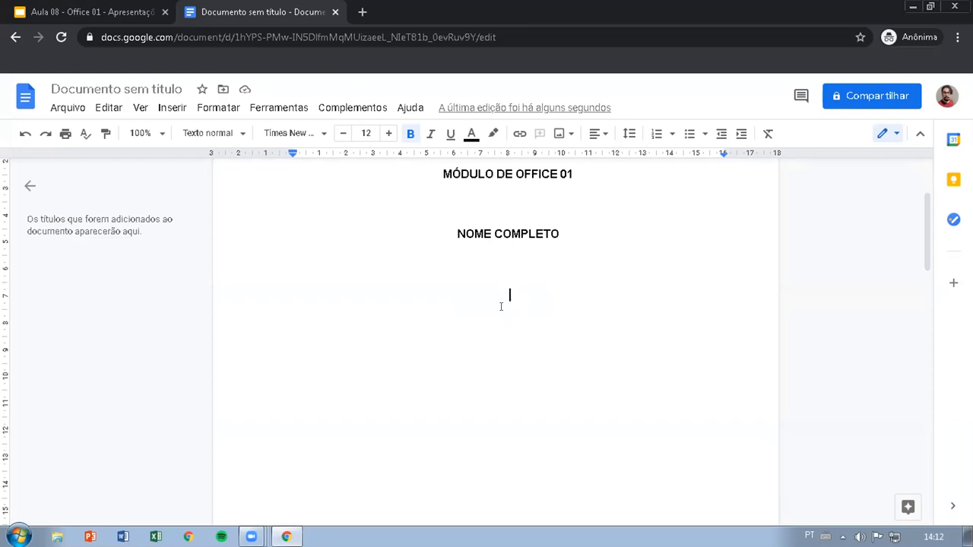
{"action": "type", "text": "PESQUISA SOBRE ERI"}
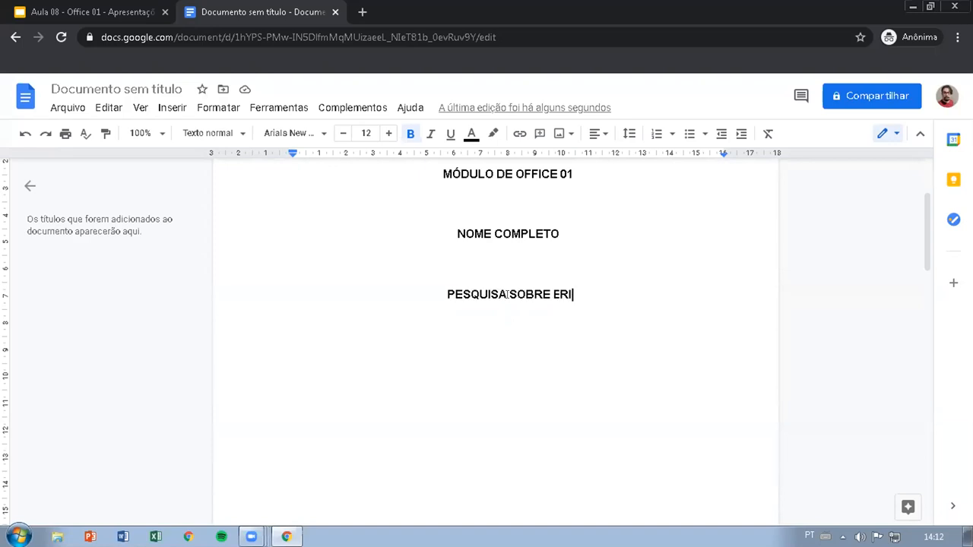
{"action": "type", "text": "K ER"}
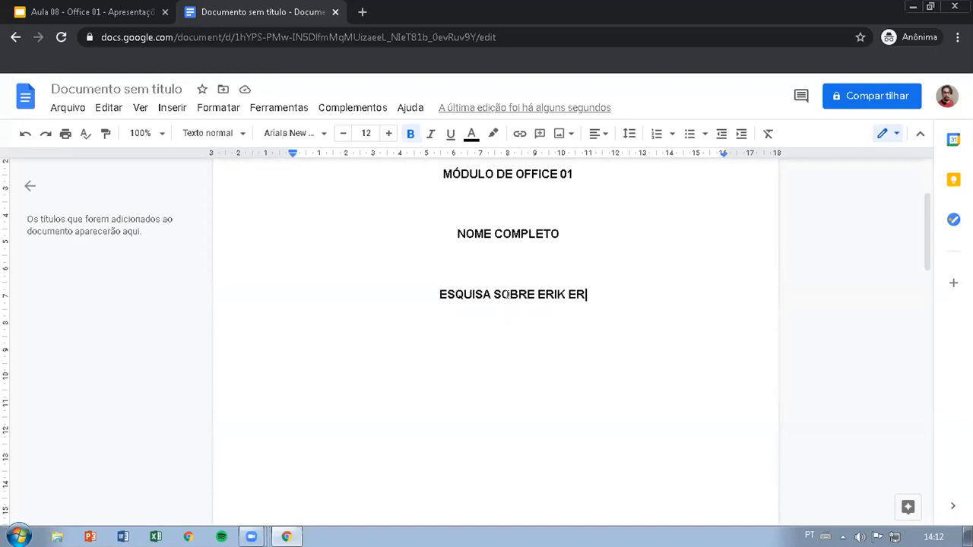
{"action": "type", "text": "IKSSON"}
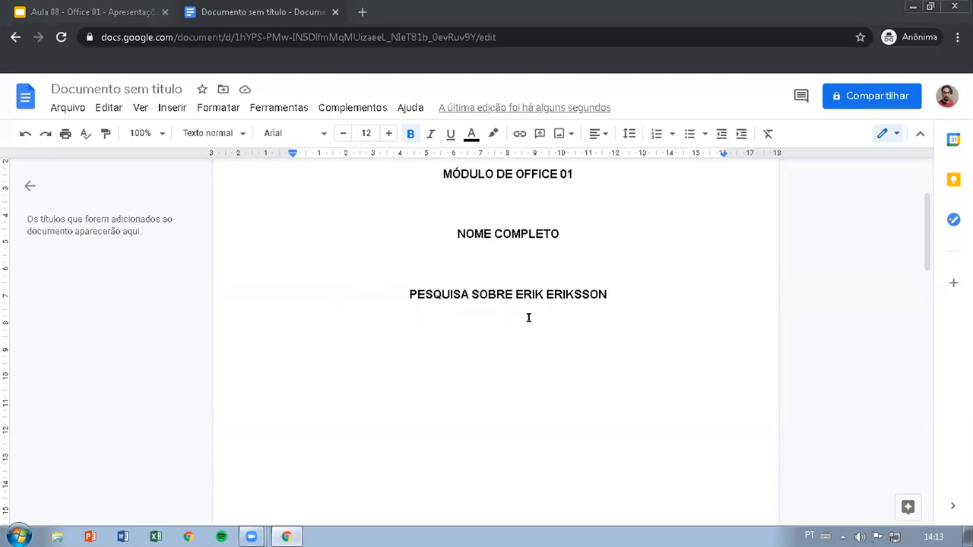
Step: Check the place and year at the foot of the cover and the Sinopse page that follows it
{"action": "scroll", "coordinate": [534, 345], "scroll_direction": "down", "scroll_amount": 5}
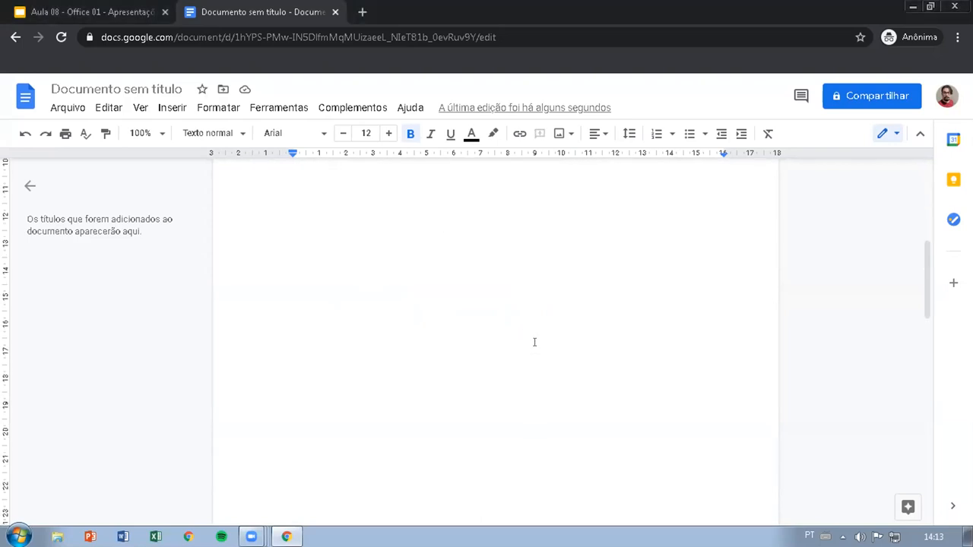
{"action": "left_click_drag", "start_coordinate": [523, 329], "coordinate": [484, 318]}
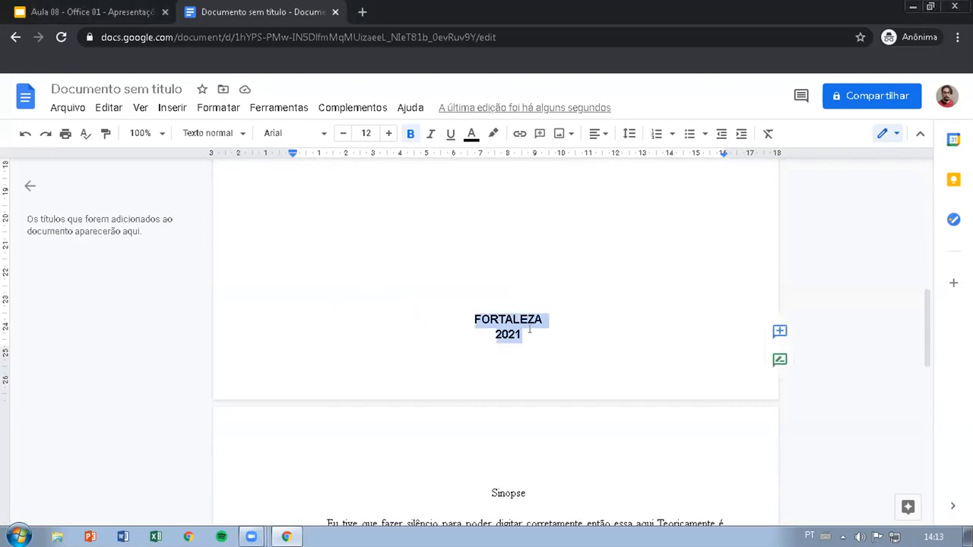
{"action": "scroll", "coordinate": [530, 329], "scroll_direction": "down", "scroll_amount": 12}
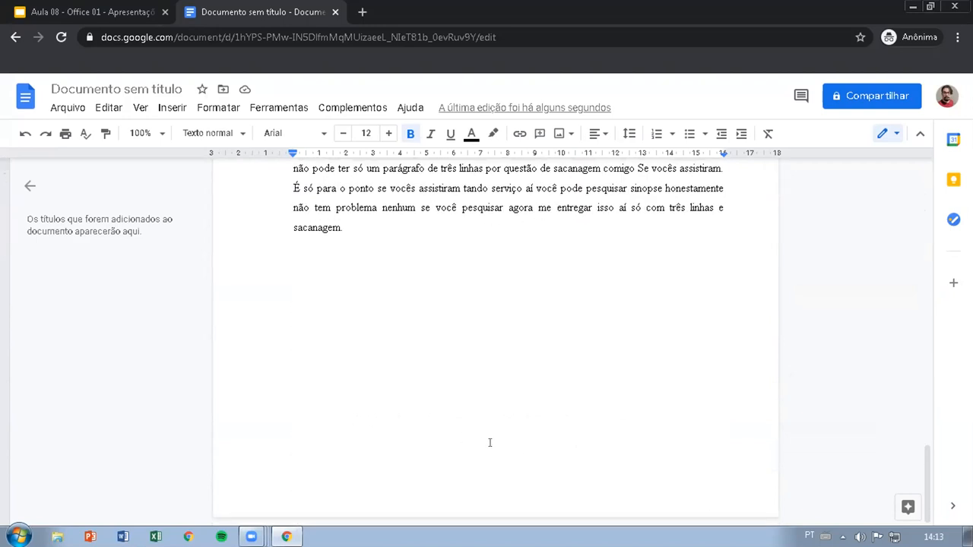
{"action": "scroll", "coordinate": [565, 426], "scroll_direction": "up", "scroll_amount": 15}
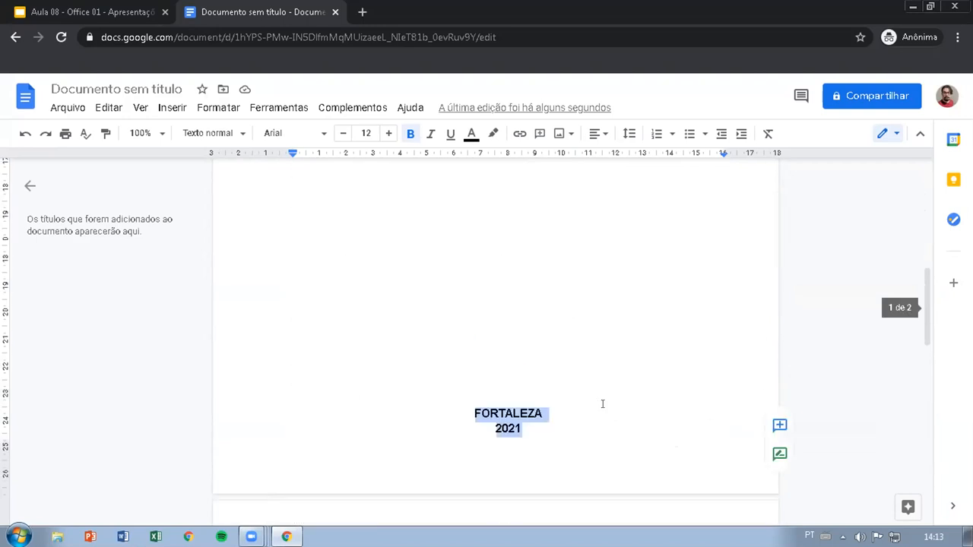
{"action": "scroll", "coordinate": [602, 399], "scroll_direction": "up", "scroll_amount": 3}
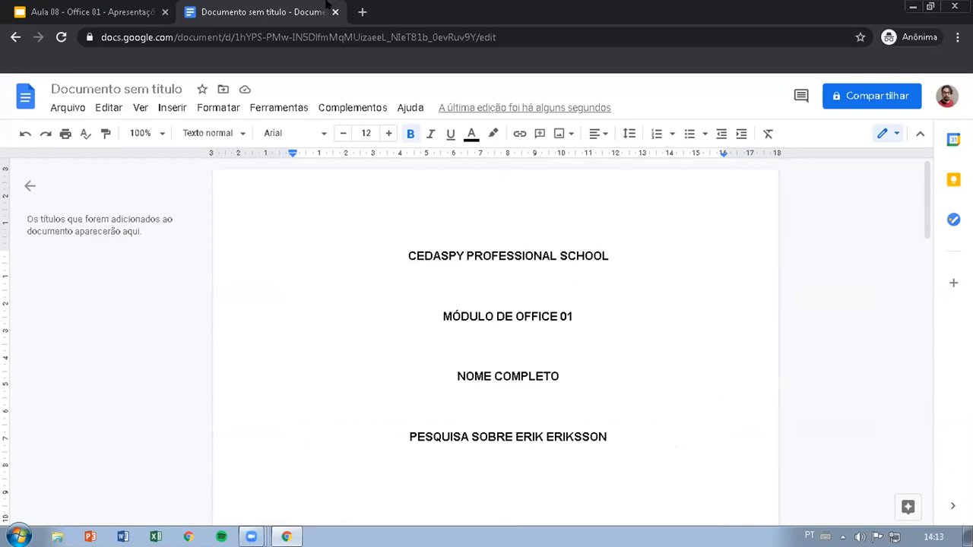
Step: Search Google for CEDASPY LOGO in a new browser tab
{"action": "left_click", "coordinate": [362, 12]}
{"action": "type", "text": "CEDASP"}
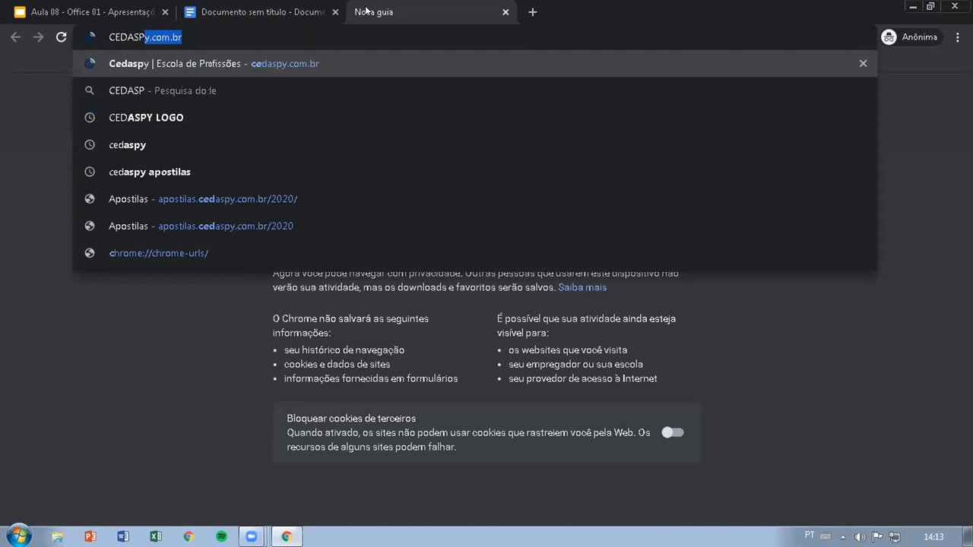
{"action": "type", "text": "Y"}
{"action": "key", "text": "Down"}
{"action": "key", "text": "Return"}
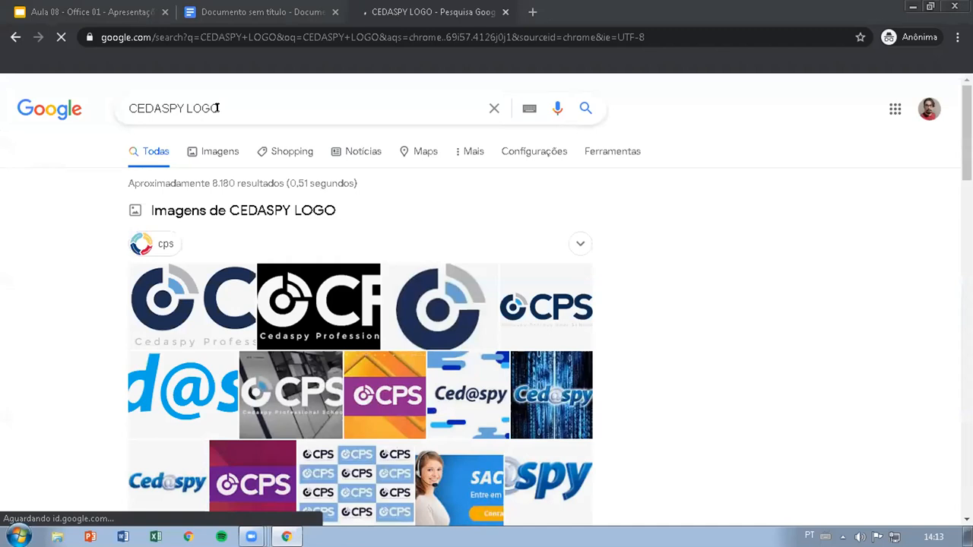
Step: Show the image results for the logo search and filter them by the colour option Transparente
{"action": "left_click", "coordinate": [213, 153]}
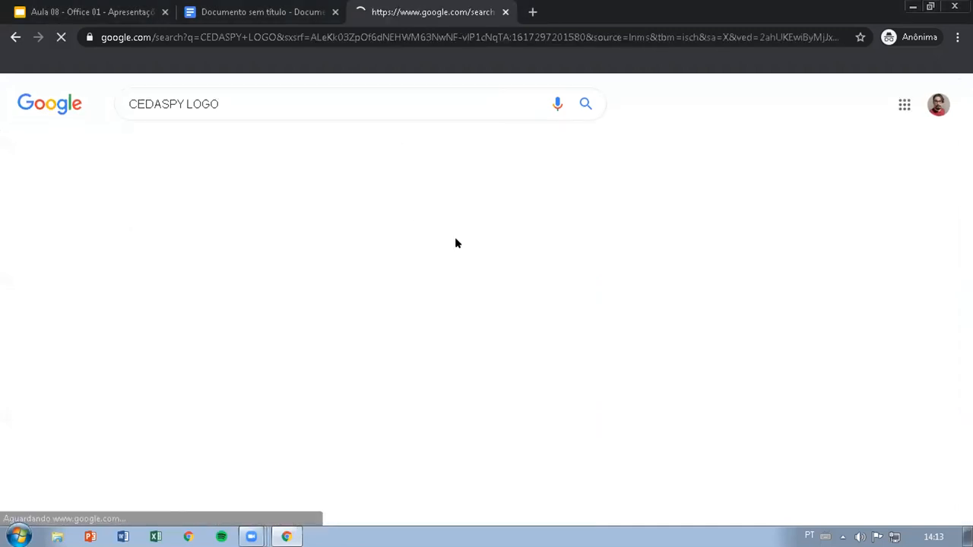
{"action": "left_click", "coordinate": [573, 145]}
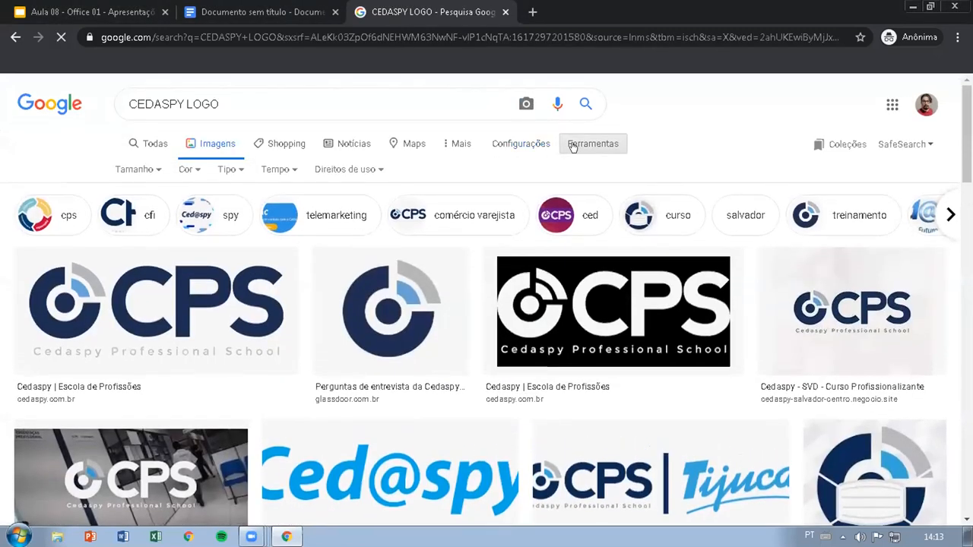
{"action": "left_click", "coordinate": [186, 169]}
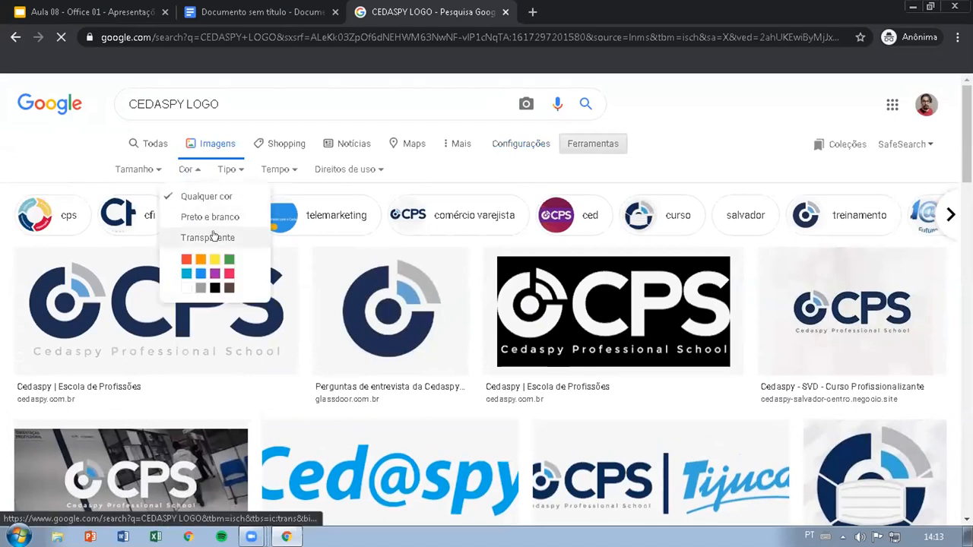
{"action": "left_click", "coordinate": [214, 237]}
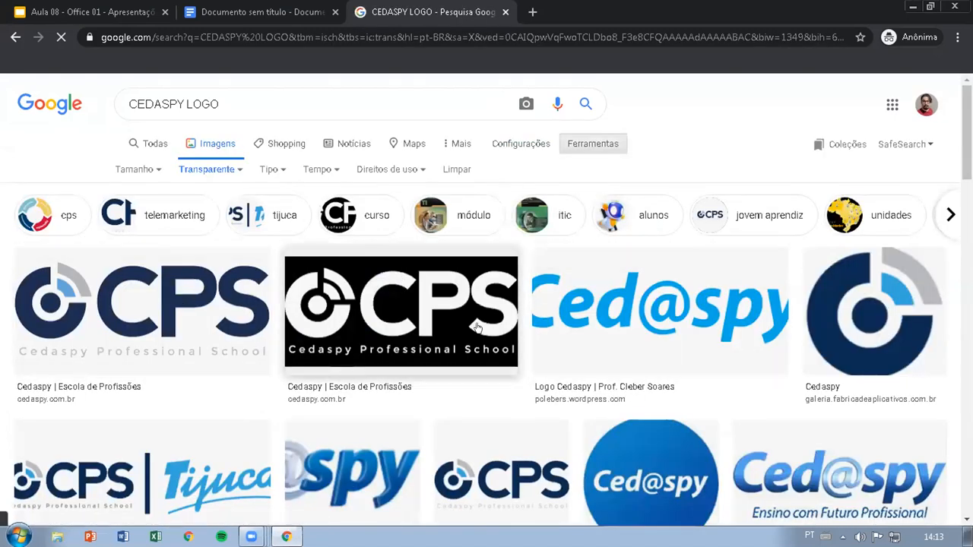
Step: Insert the logo image from the Aluno Top Cedaspy result into the CEDASPY PROFESSIONAL SCHOOL line of the document's cover
{"action": "scroll", "coordinate": [477, 326], "scroll_direction": "down", "scroll_amount": 5}
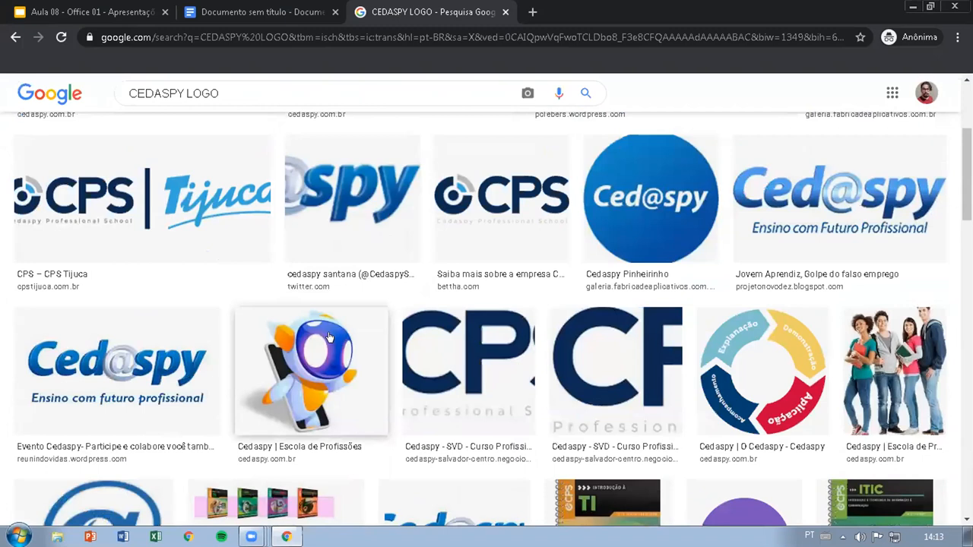
{"action": "scroll", "coordinate": [521, 337], "scroll_direction": "down", "scroll_amount": 2}
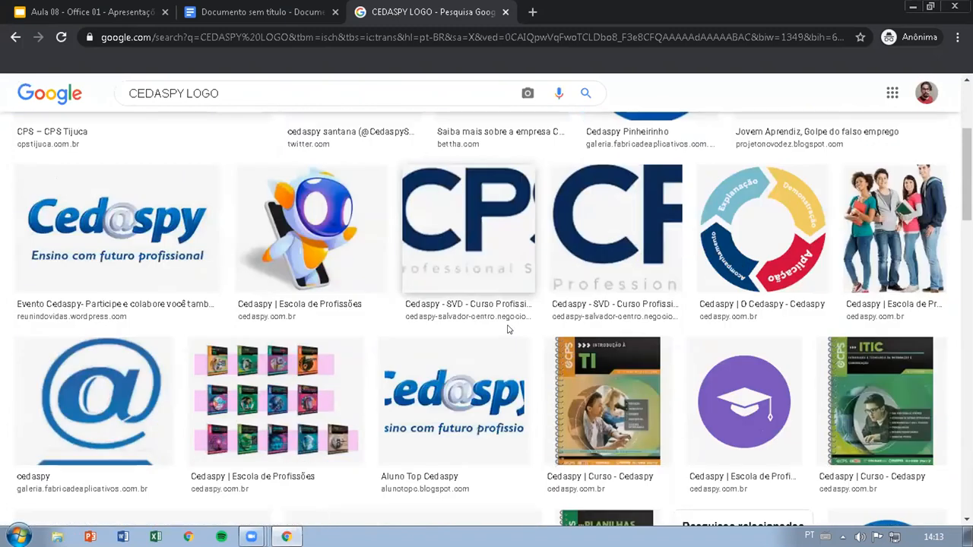
{"action": "left_click_drag", "start_coordinate": [442, 393], "coordinate": [270, 8]}
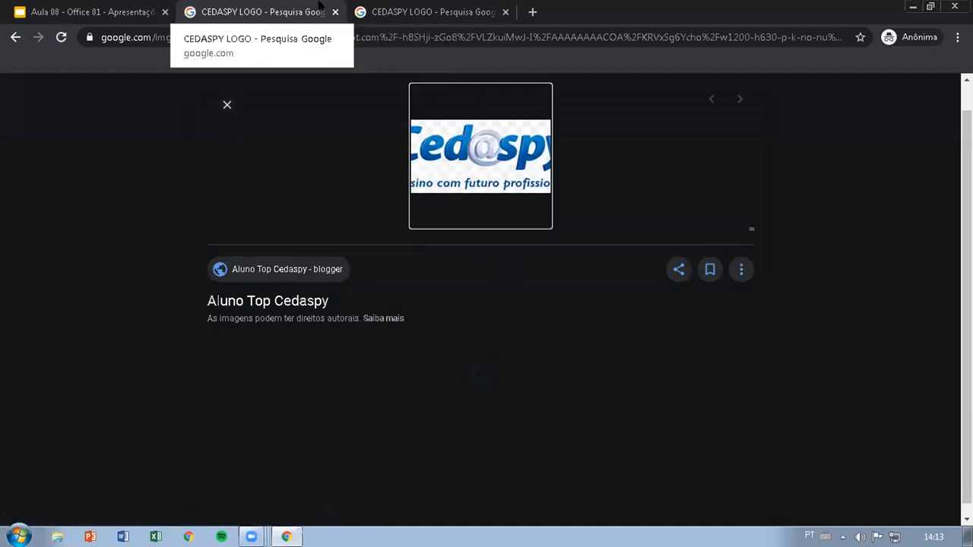
{"action": "left_click", "coordinate": [15, 37]}
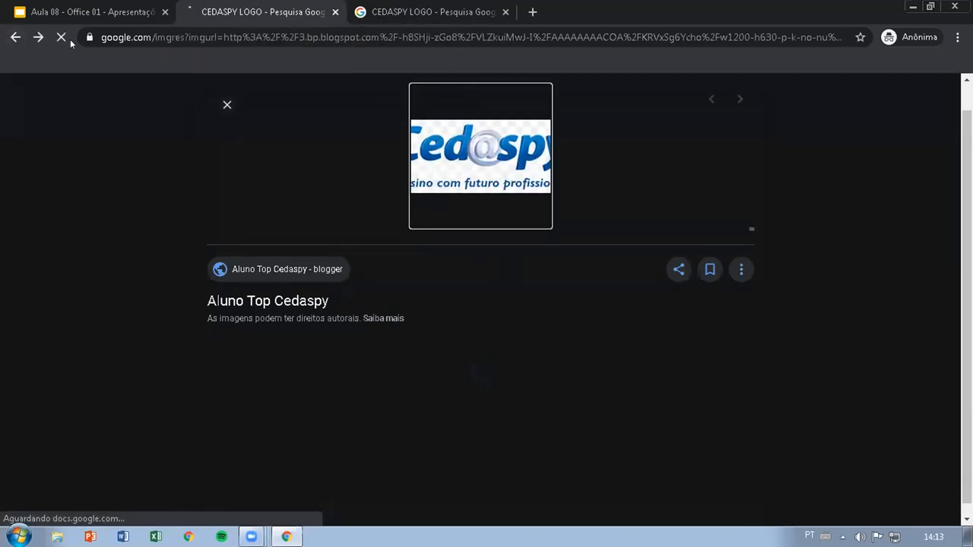
{"action": "left_click", "coordinate": [425, 12]}
{"action": "left_click_drag", "start_coordinate": [452, 403], "coordinate": [532, 247]}
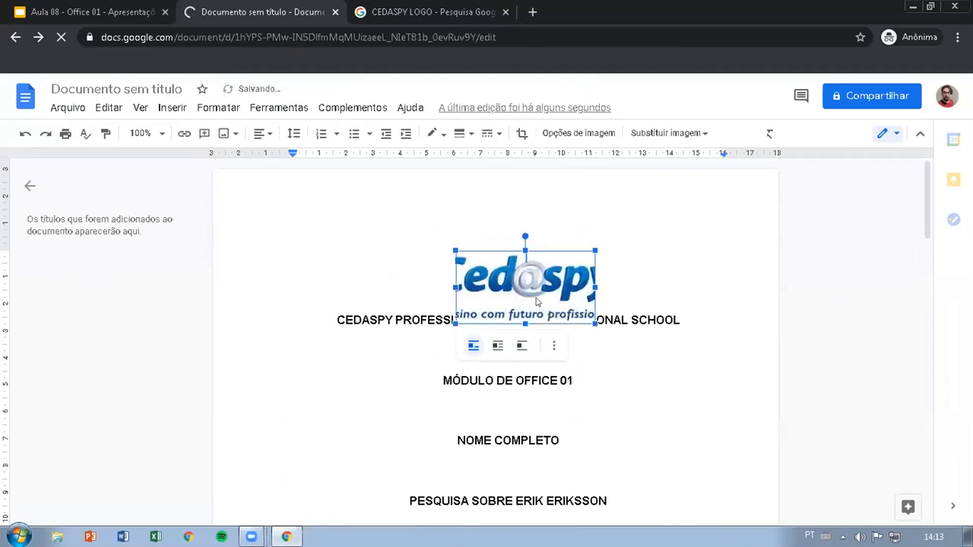
Step: Replace the cropped logo in the cover's CEDASPY PROFESSIONAL SCHOOL line with the image from the "Jovem Aprendiz, Golpe do falso emprego" search result
{"action": "left_click", "coordinate": [403, 13]}
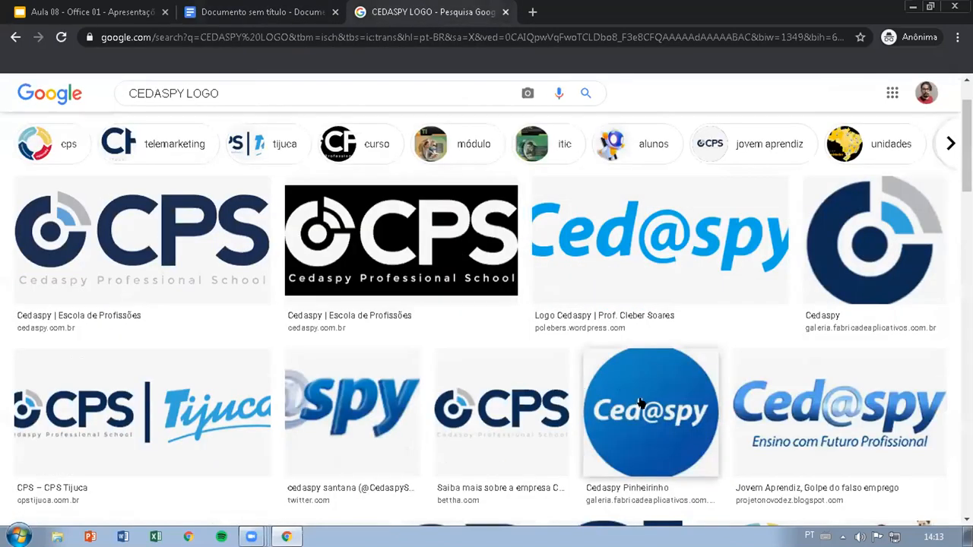
{"action": "scroll", "coordinate": [641, 403], "scroll_direction": "down", "scroll_amount": 1}
{"action": "scroll", "coordinate": [643, 397], "scroll_direction": "up", "scroll_amount": 1}
{"action": "left_click", "coordinate": [803, 423]}
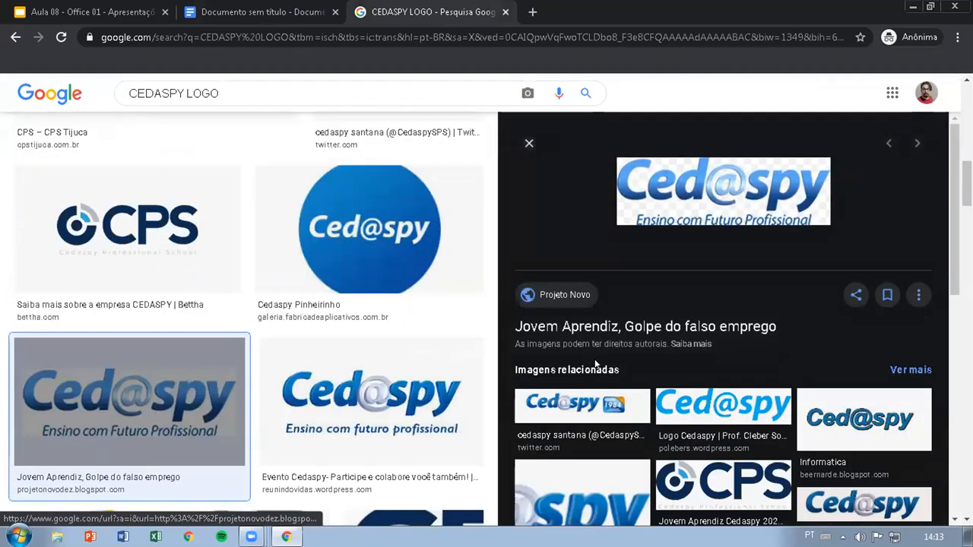
{"action": "left_click_drag", "start_coordinate": [687, 188], "coordinate": [465, 255]}
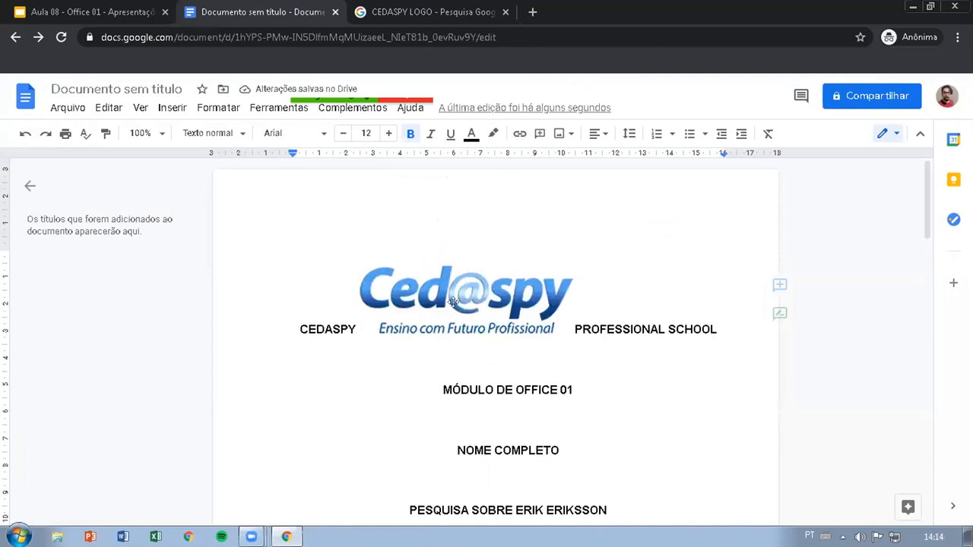
Step: Set the logo's text wrapping to break text and move it above the CEDASPY PROFESSIONAL SCHOOL line
{"action": "left_click", "coordinate": [453, 301]}
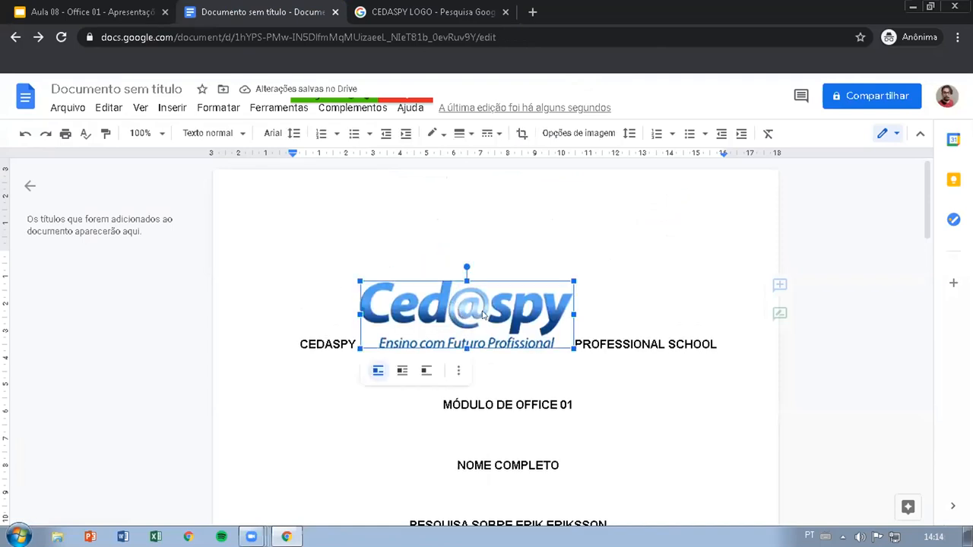
{"action": "left_click", "coordinate": [428, 371]}
{"action": "left_click_drag", "start_coordinate": [475, 311], "coordinate": [494, 226]}
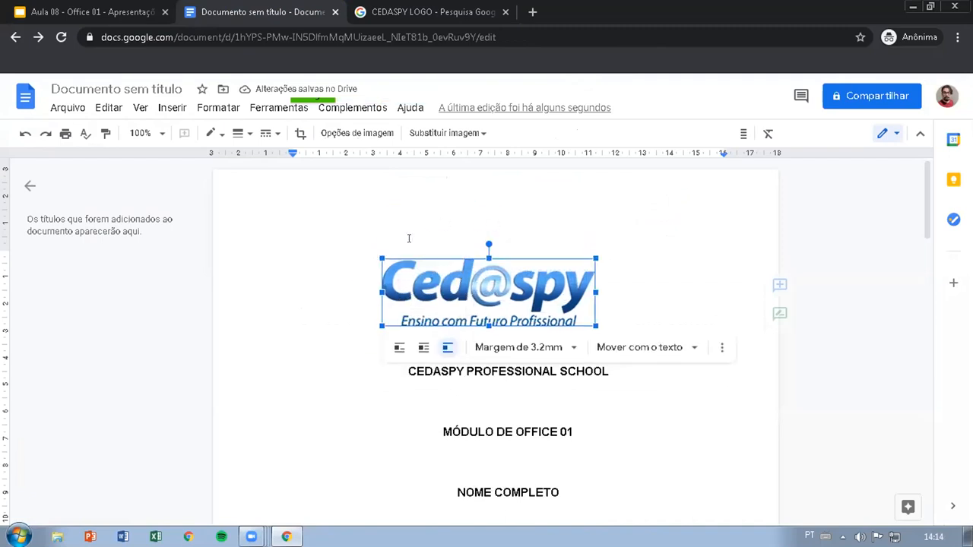
Step: Set the logo's margin to 0mm, shrink it to about half its width and keep it roughly centred above the school name
{"action": "left_click", "coordinate": [545, 351]}
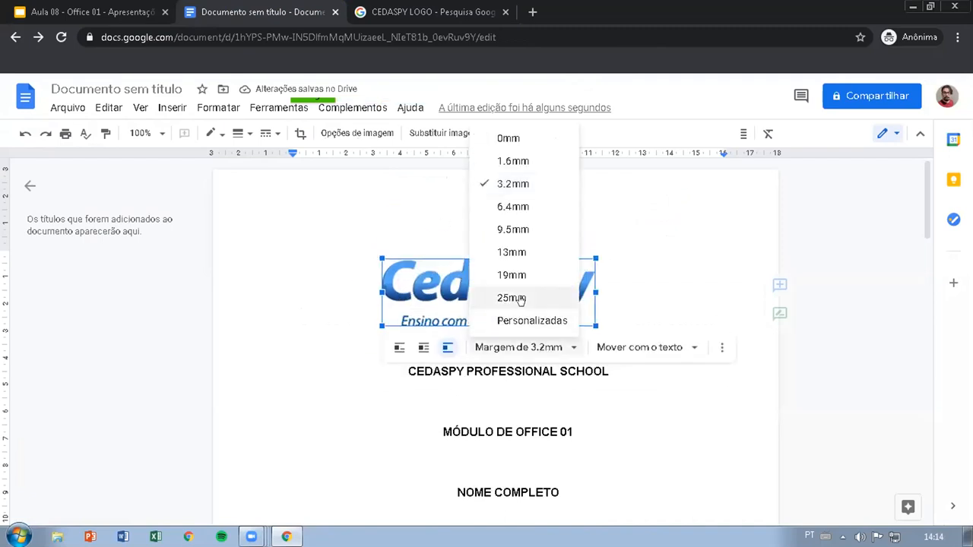
{"action": "left_click", "coordinate": [508, 138]}
{"action": "left_click_drag", "start_coordinate": [380, 253], "coordinate": [502, 268]}
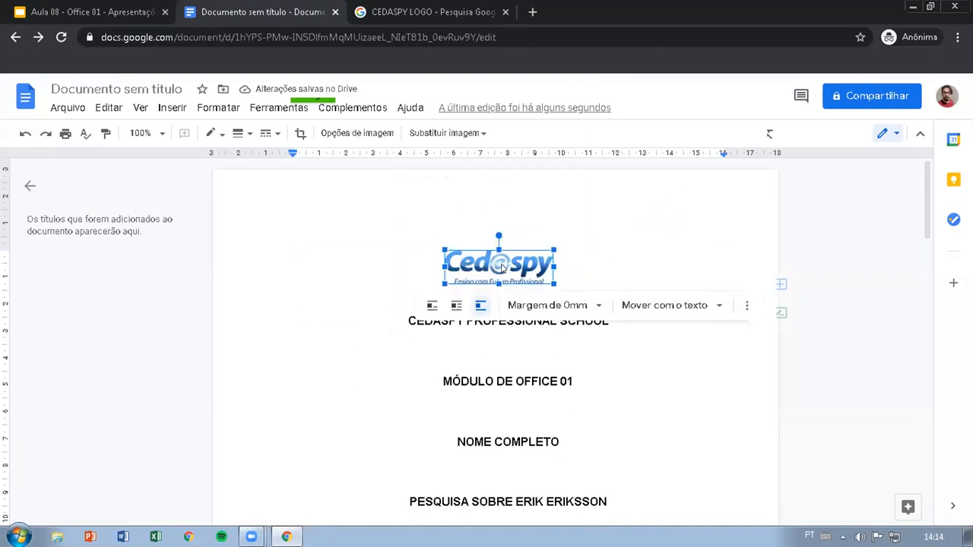
{"action": "left_click", "coordinate": [425, 339]}
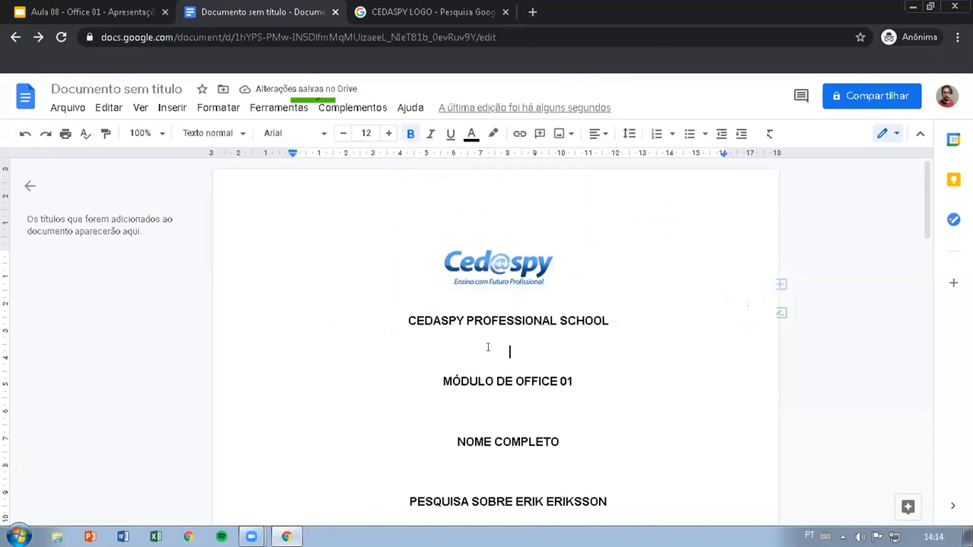
Step: Review the cover page from the logo and title lines down to the place and year at its foot
{"action": "scroll", "coordinate": [501, 353], "scroll_direction": "down", "scroll_amount": 2}
{"action": "scroll", "coordinate": [505, 346], "scroll_direction": "up", "scroll_amount": 2}
{"action": "scroll", "coordinate": [496, 335], "scroll_direction": "down", "scroll_amount": 1}
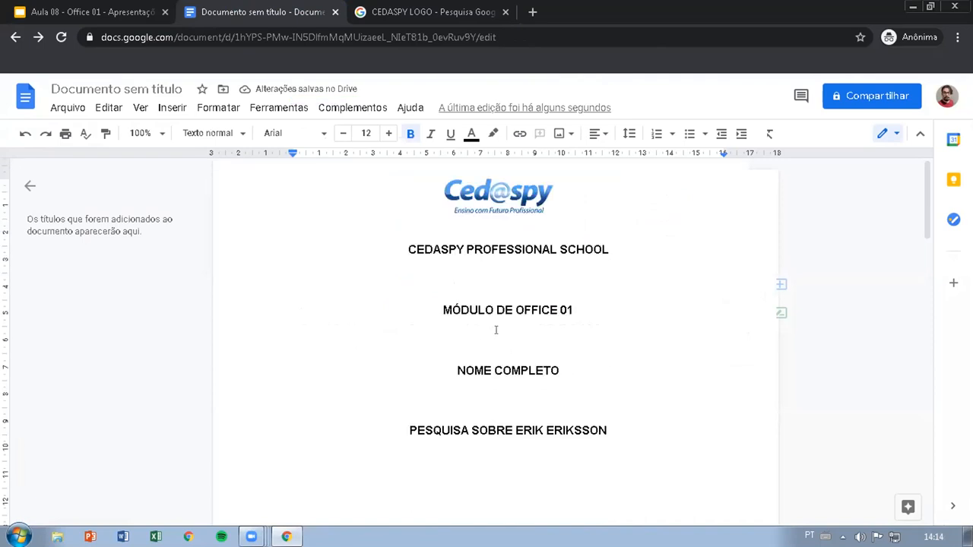
{"action": "scroll", "coordinate": [532, 194], "scroll_direction": "up", "scroll_amount": 1}
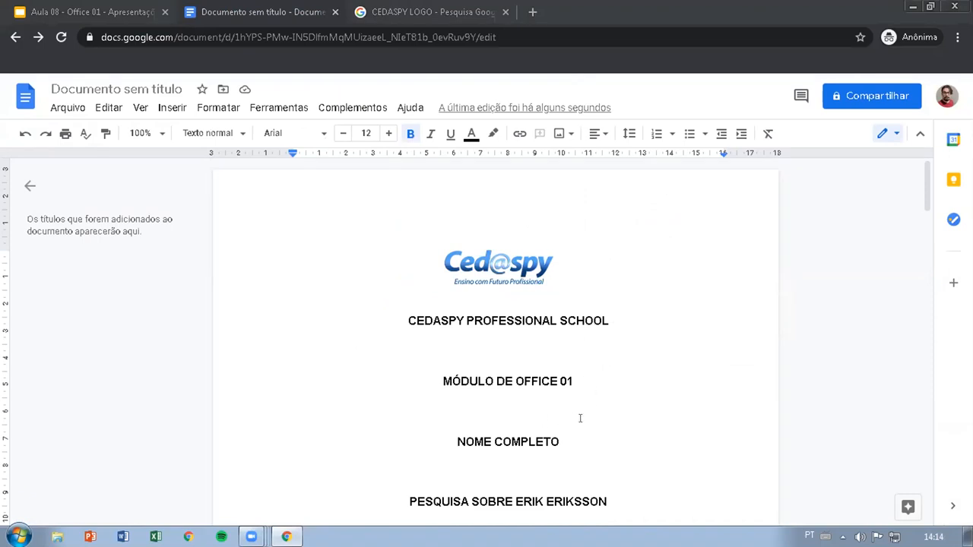
{"action": "scroll", "coordinate": [581, 410], "scroll_direction": "down", "scroll_amount": 4}
{"action": "scroll", "coordinate": [500, 342], "scroll_direction": "up", "scroll_amount": 2}
{"action": "scroll", "coordinate": [499, 365], "scroll_direction": "down", "scroll_amount": 2}
{"action": "scroll", "coordinate": [499, 388], "scroll_direction": "down", "scroll_amount": 5}
{"action": "left_click", "coordinate": [508, 325]}
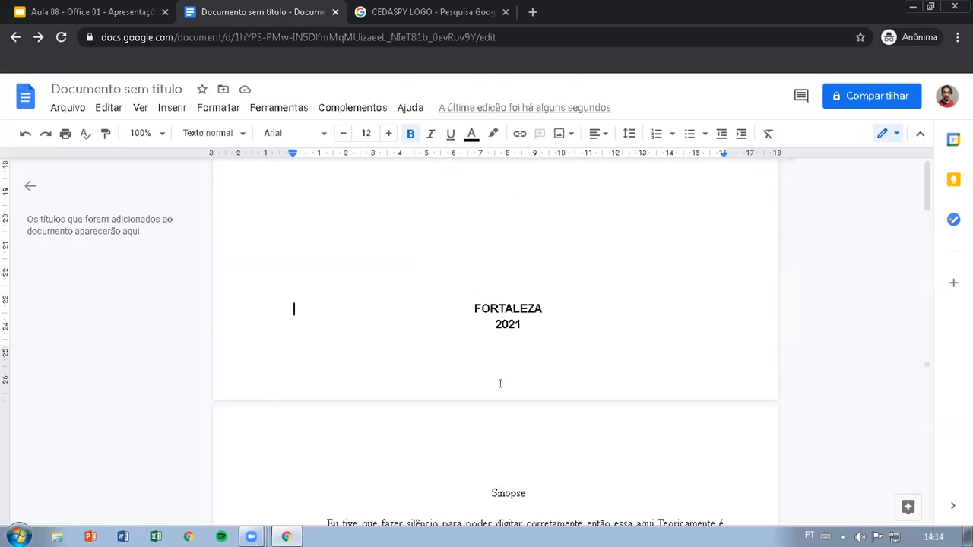
Step: Review the Sinopse page's heading and body paragraphs through to the end of the document
{"action": "scroll", "coordinate": [464, 268], "scroll_direction": "down", "scroll_amount": 1}
{"action": "scroll", "coordinate": [456, 304], "scroll_direction": "down", "scroll_amount": 4}
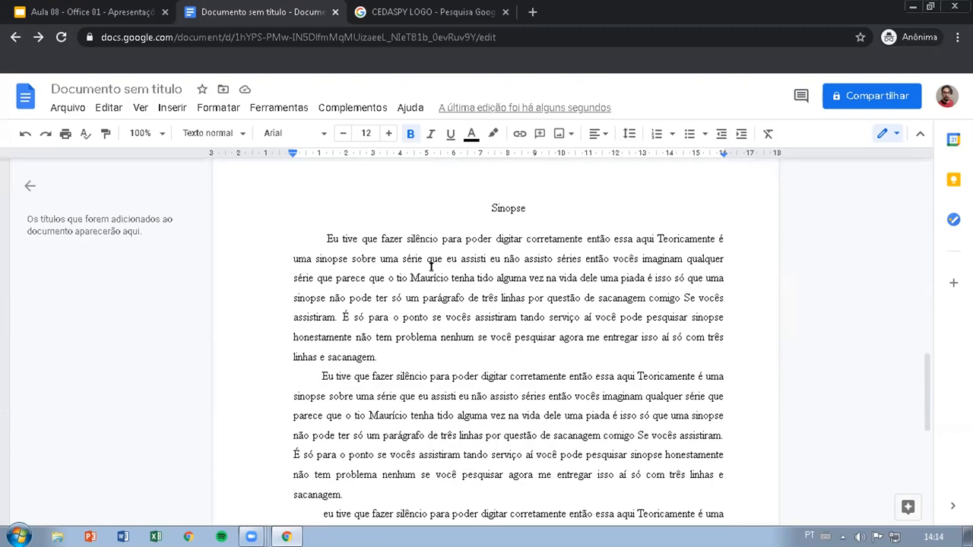
{"action": "scroll", "coordinate": [494, 350], "scroll_direction": "up", "scroll_amount": 3}
{"action": "left_click", "coordinate": [494, 349]}
{"action": "scroll", "coordinate": [501, 361], "scroll_direction": "down", "scroll_amount": 5}
{"action": "scroll", "coordinate": [508, 369], "scroll_direction": "down", "scroll_amount": 1}
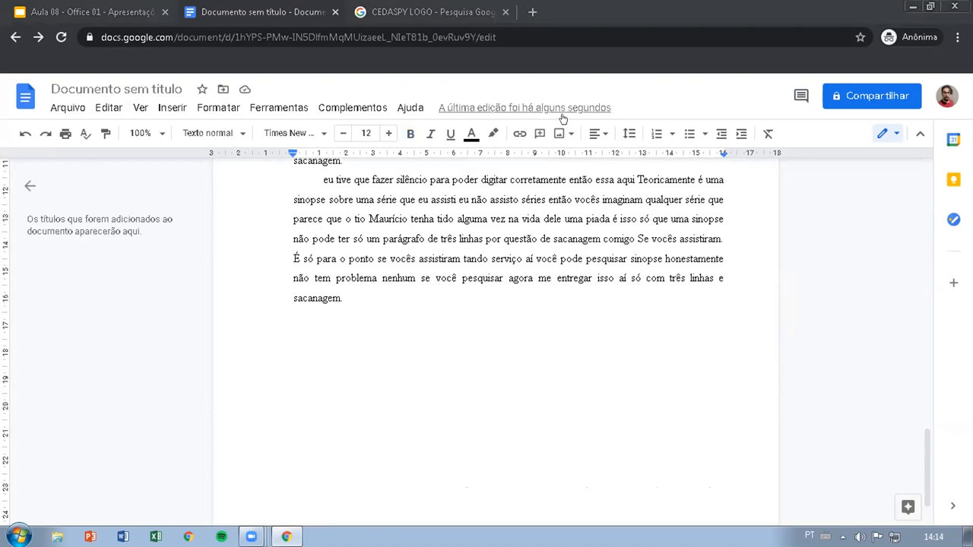
Step: Switch to the Aula 08 - Office 01 presentation and show the practical activity and ABNT formatting slides in full-screen mode
{"action": "left_click", "coordinate": [154, 20]}
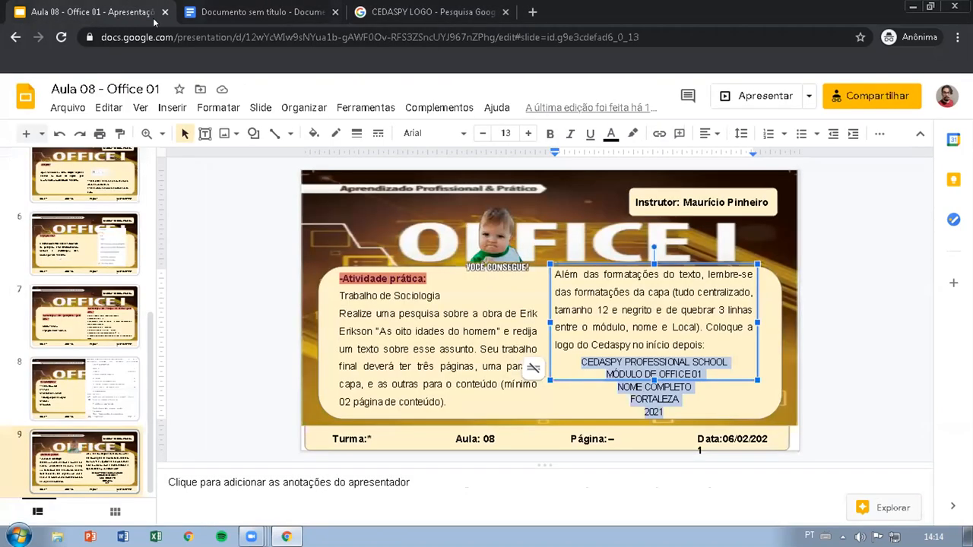
{"action": "left_click", "coordinate": [679, 398]}
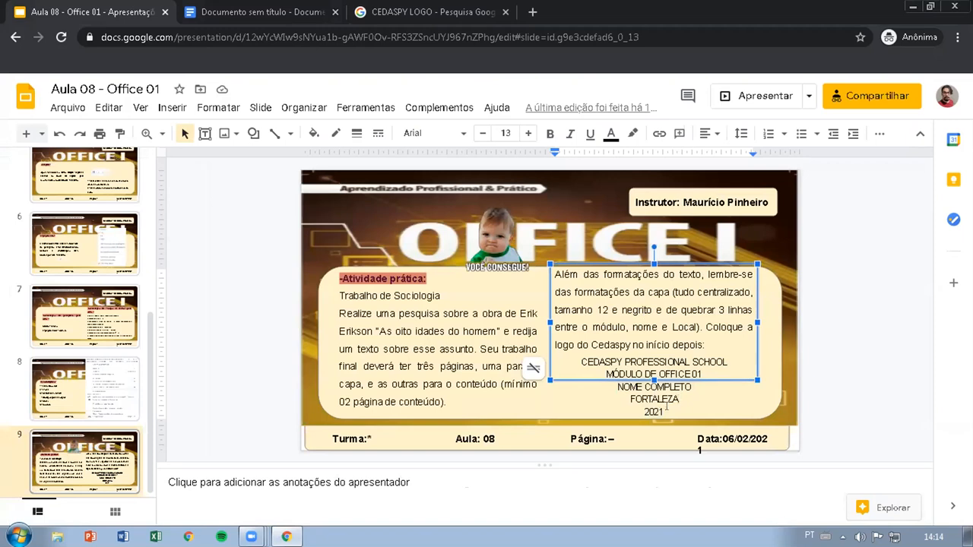
{"action": "left_click", "coordinate": [736, 96]}
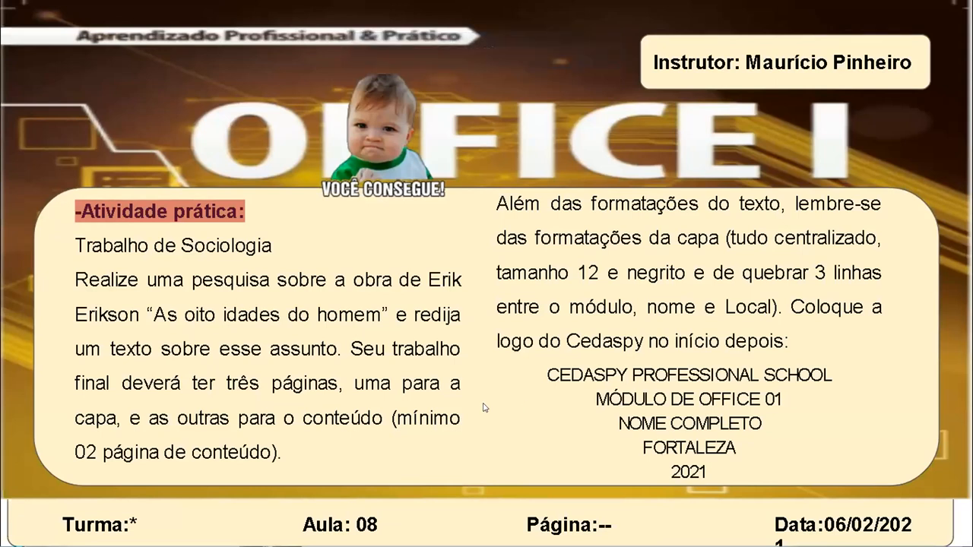
{"action": "key", "text": "Left"}
{"action": "key", "text": "Left"}
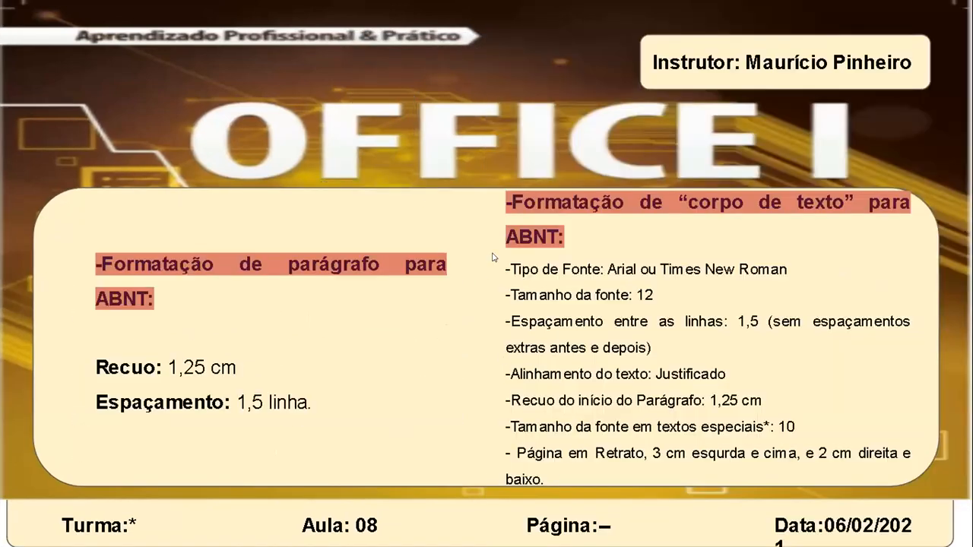
{"action": "key", "text": "Escape"}
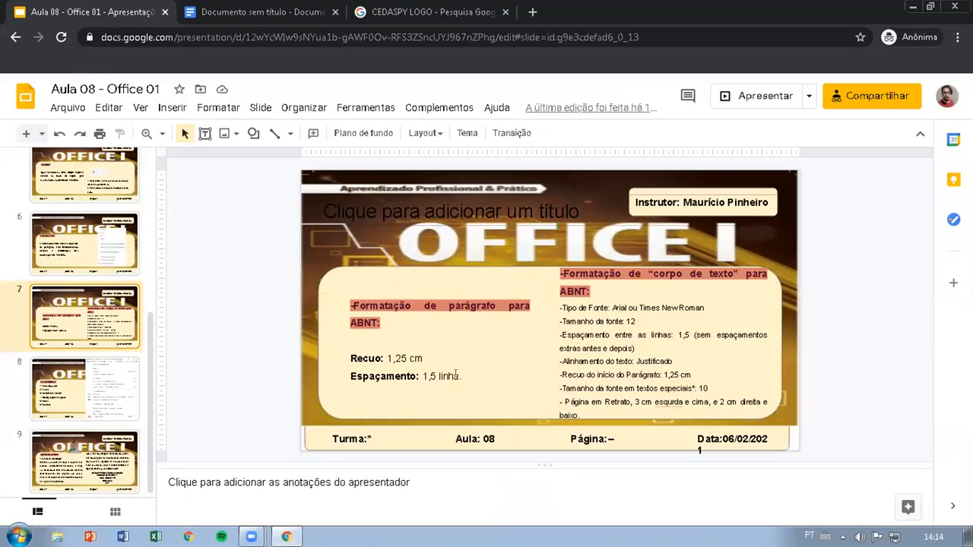
Step: Highlight the Recuo and Espaçamento lines, and the list of ABNT body-text rules, on the formatting slide
{"action": "left_click_drag", "start_coordinate": [461, 375], "coordinate": [350, 358]}
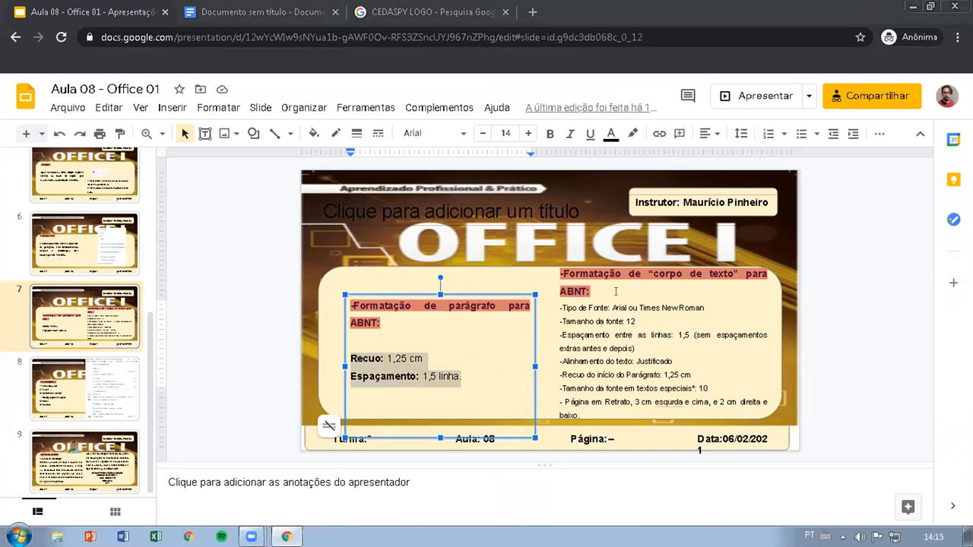
{"action": "left_click", "coordinate": [557, 304]}
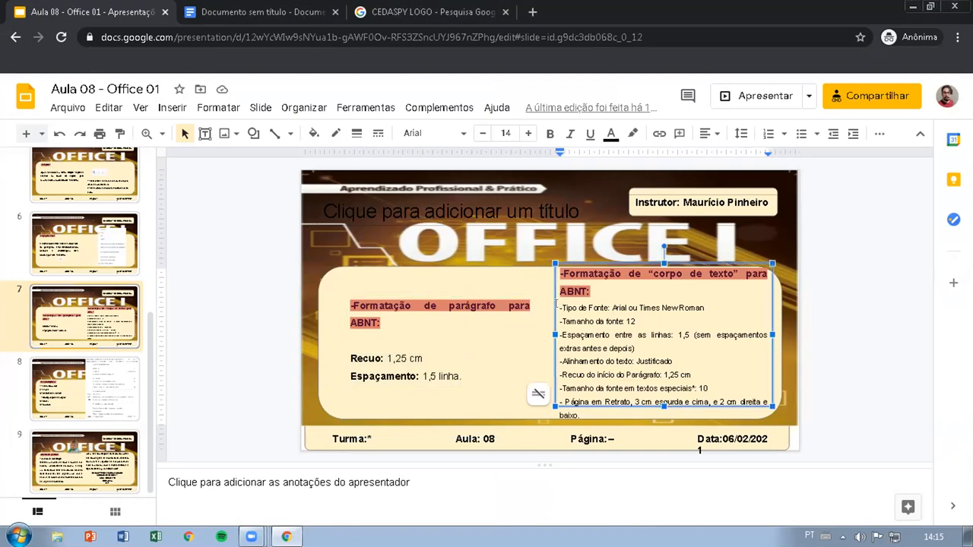
{"action": "left_click_drag", "start_coordinate": [559, 307], "coordinate": [661, 408]}
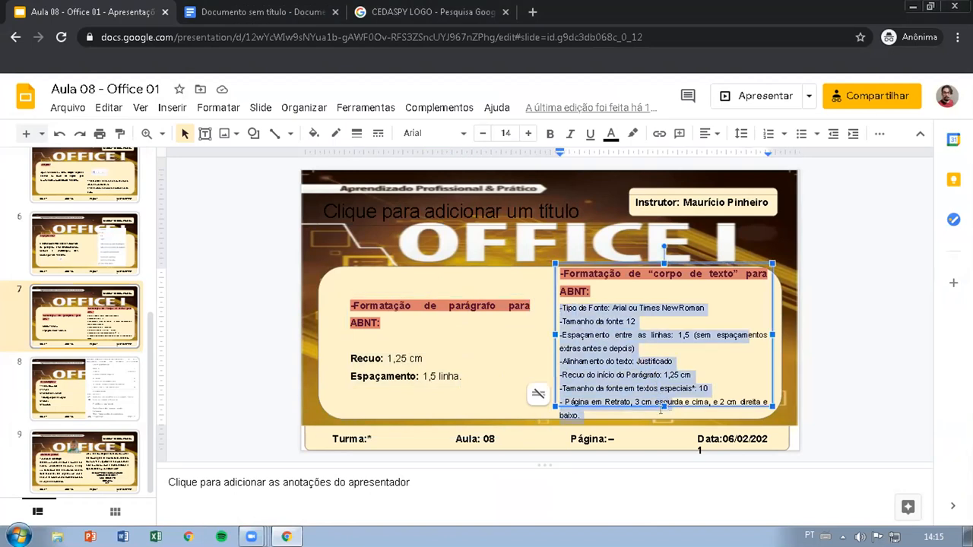